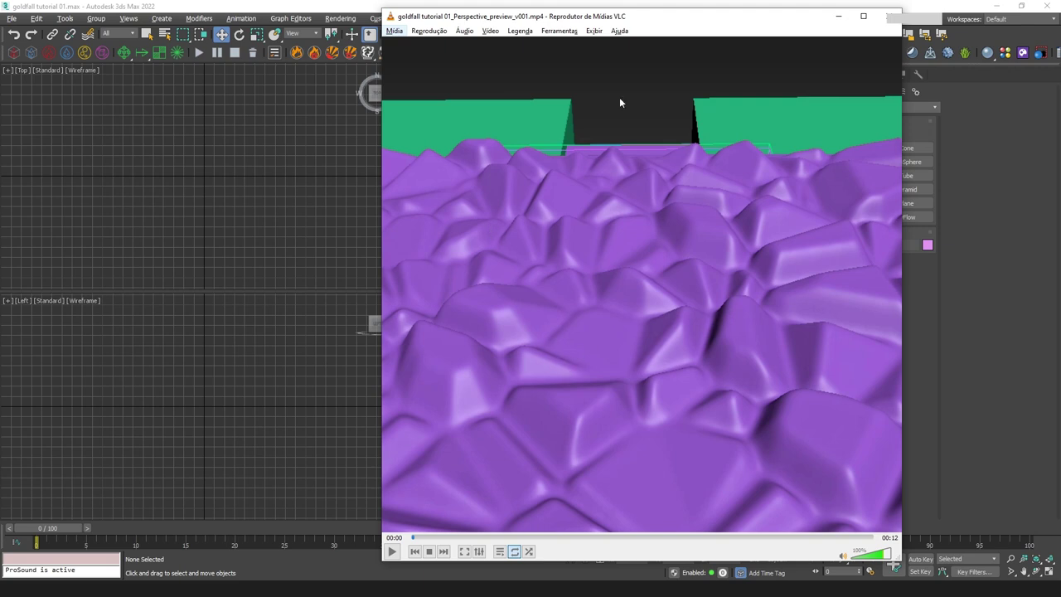
Play the goldfall tutorial perspective preview video in VLC.
{"action": "left_click_drag", "start_coordinate": [520, 18], "coordinate": [548, 19]}
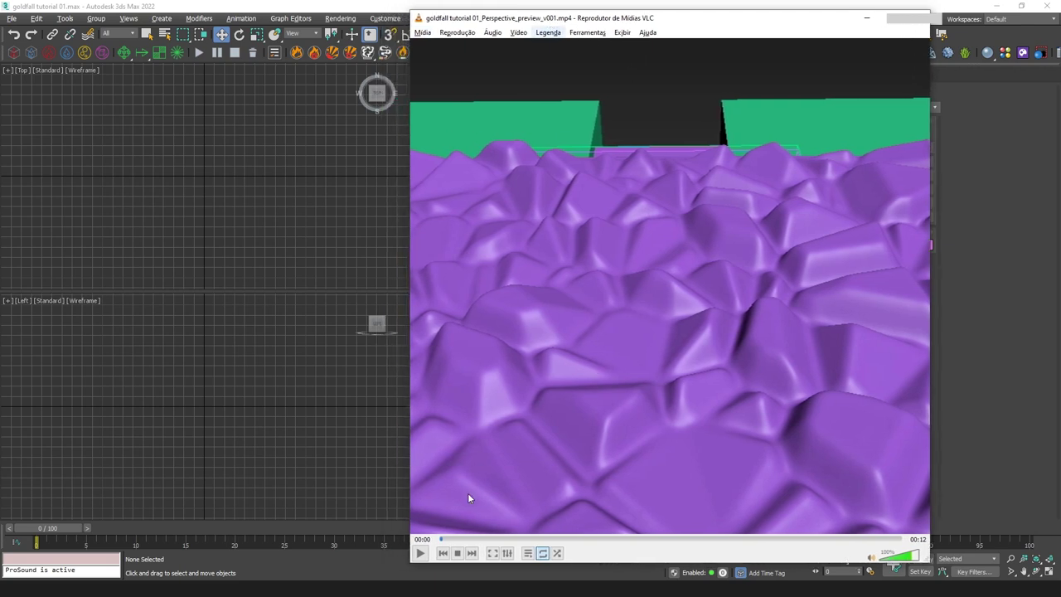
{"action": "left_click", "coordinate": [420, 553]}
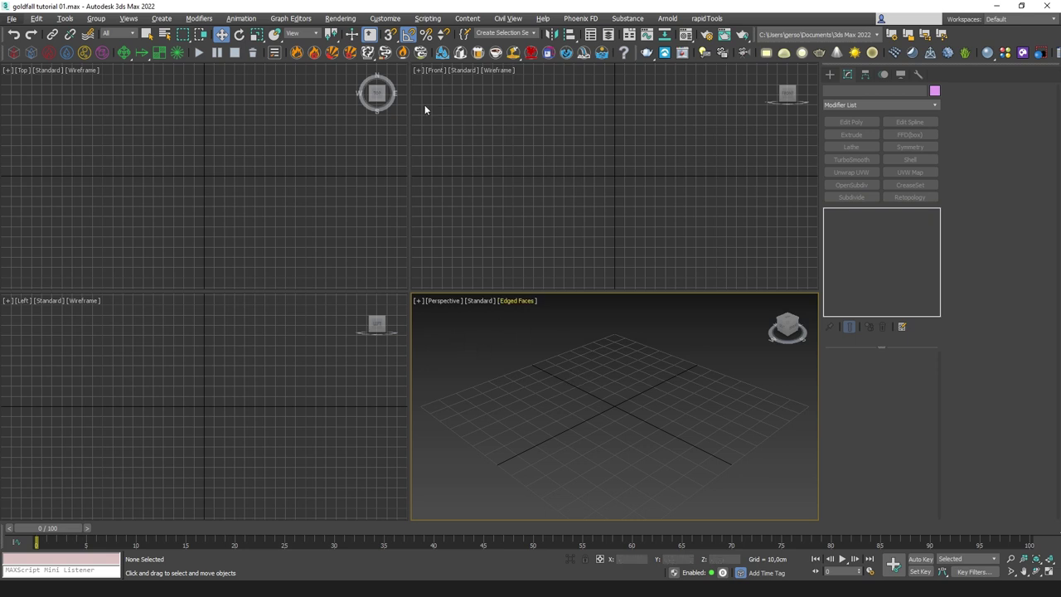
Switch to 3ds Max, check that the system unit scale uses centimeters, and accept the units setup.
{"action": "left_click", "coordinate": [385, 17]}
{"action": "left_click", "coordinate": [404, 199]}
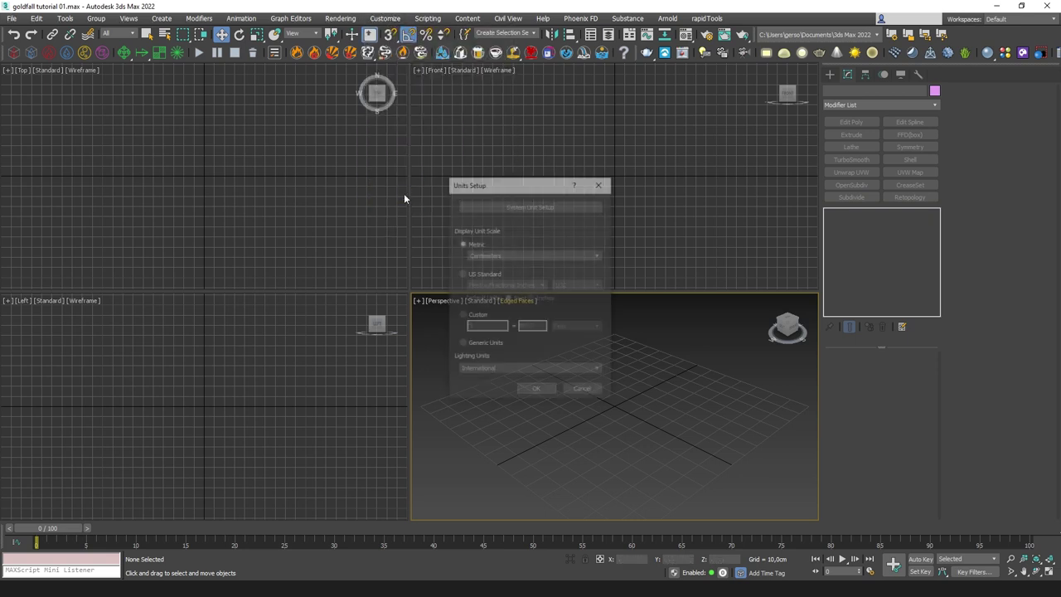
{"action": "left_click", "coordinate": [528, 206]}
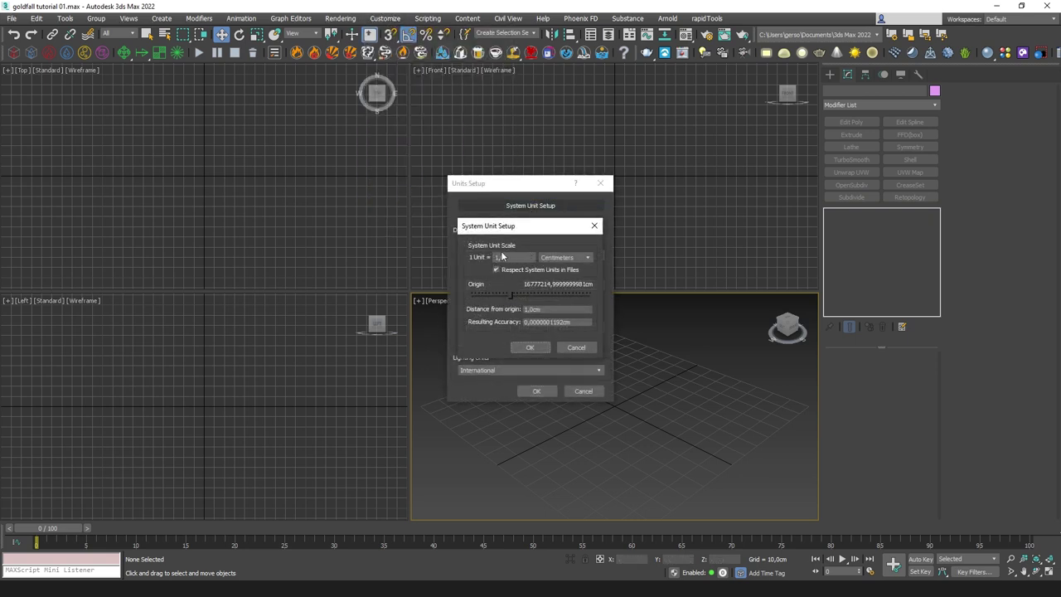
{"action": "left_click", "coordinate": [531, 347]}
{"action": "left_click", "coordinate": [537, 391]}
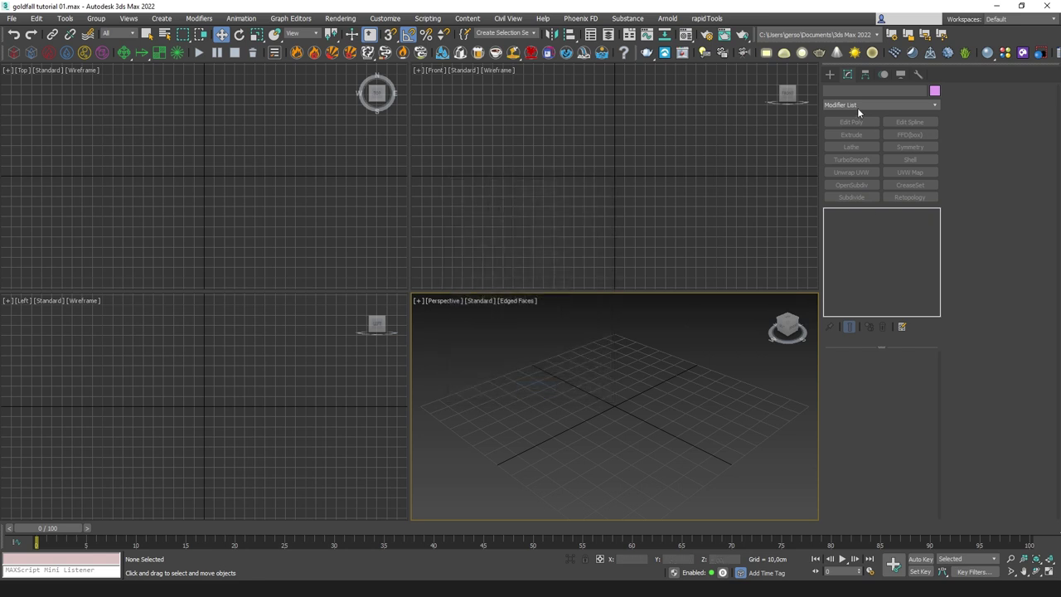
Create a box about 29.4 cm long, 111 cm wide and 44.1 cm high, and center it at X 0, Y 0.
{"action": "left_click", "coordinate": [851, 147]}
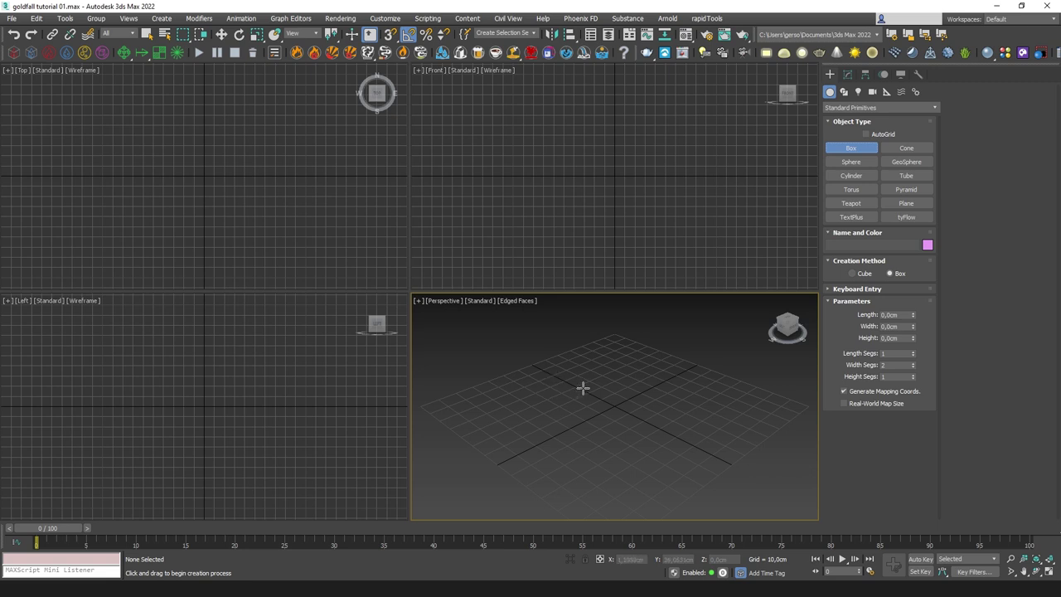
{"action": "left_click_drag", "start_coordinate": [557, 359], "coordinate": [405, 450]}
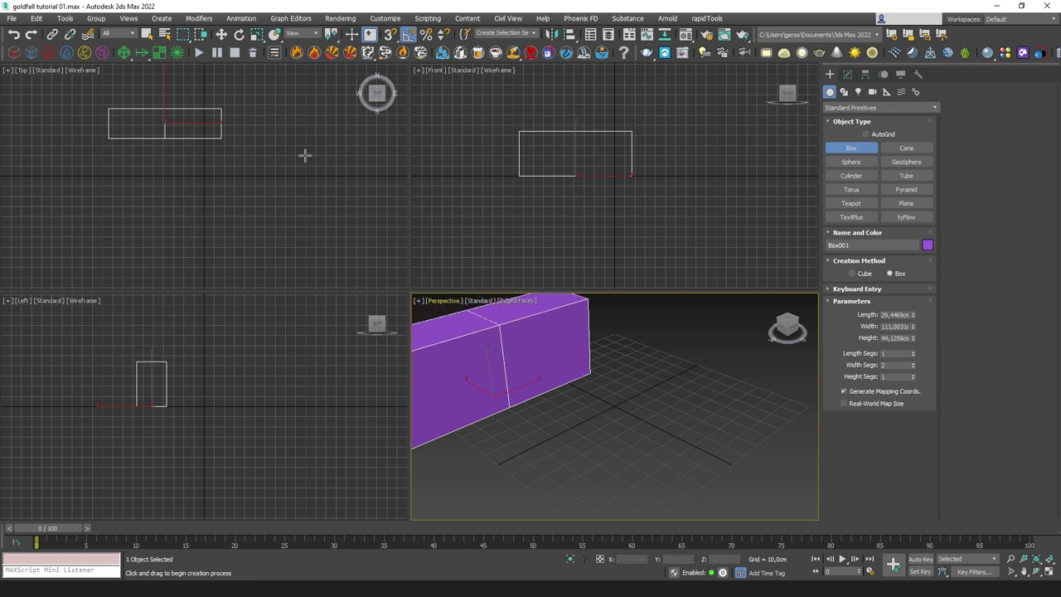
{"action": "left_click", "coordinate": [221, 34]}
{"action": "left_click_drag", "start_coordinate": [182, 115], "coordinate": [221, 163]}
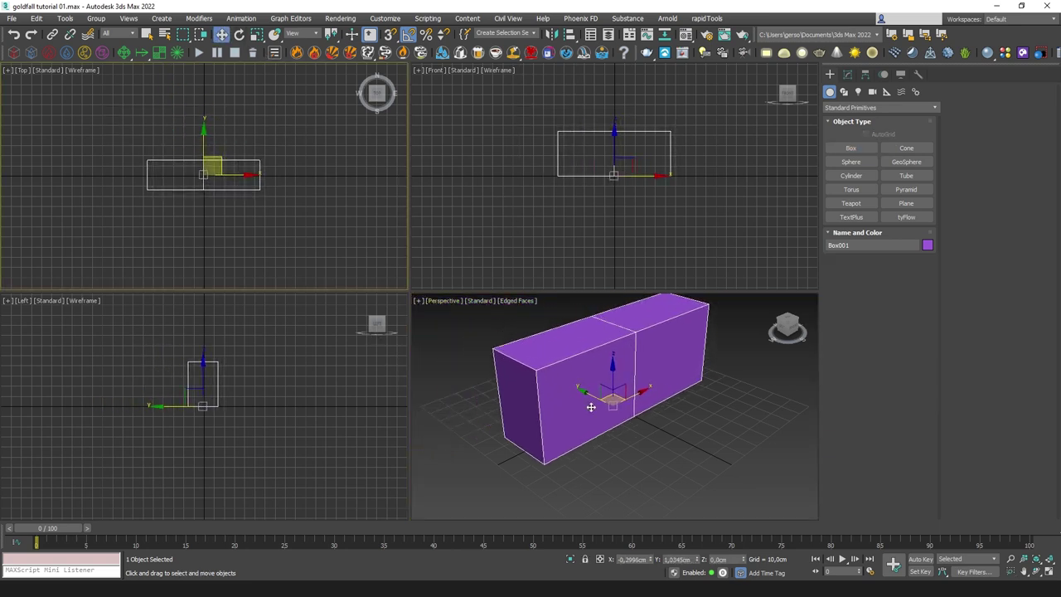
{"action": "right_click", "coordinate": [652, 560]}
{"action": "right_click", "coordinate": [697, 560]}
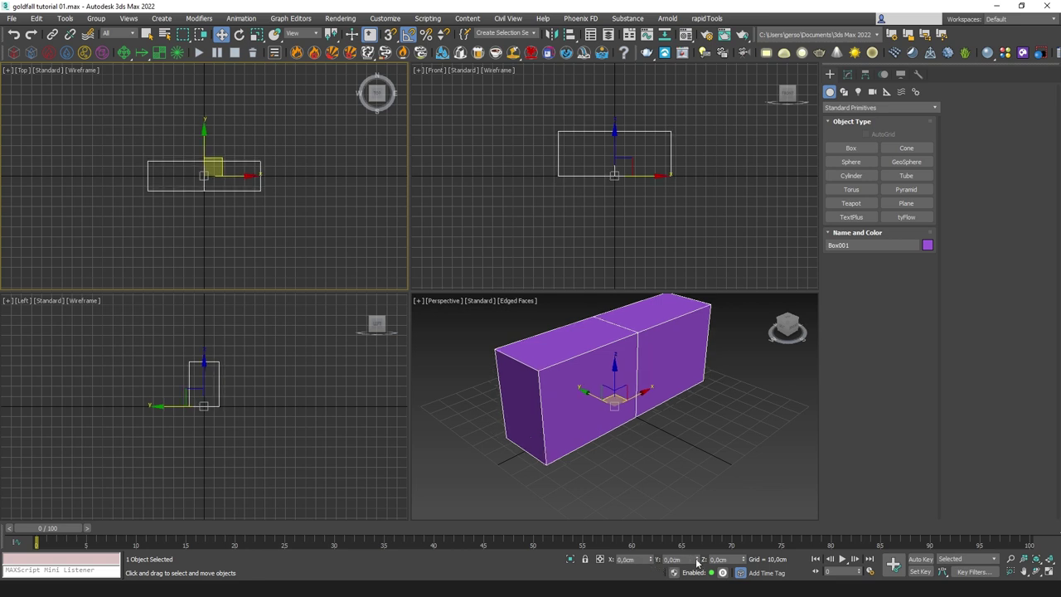
{"action": "middle_click_drag", "start_coordinate": [679, 440], "coordinate": [572, 468], "text": "alt"}
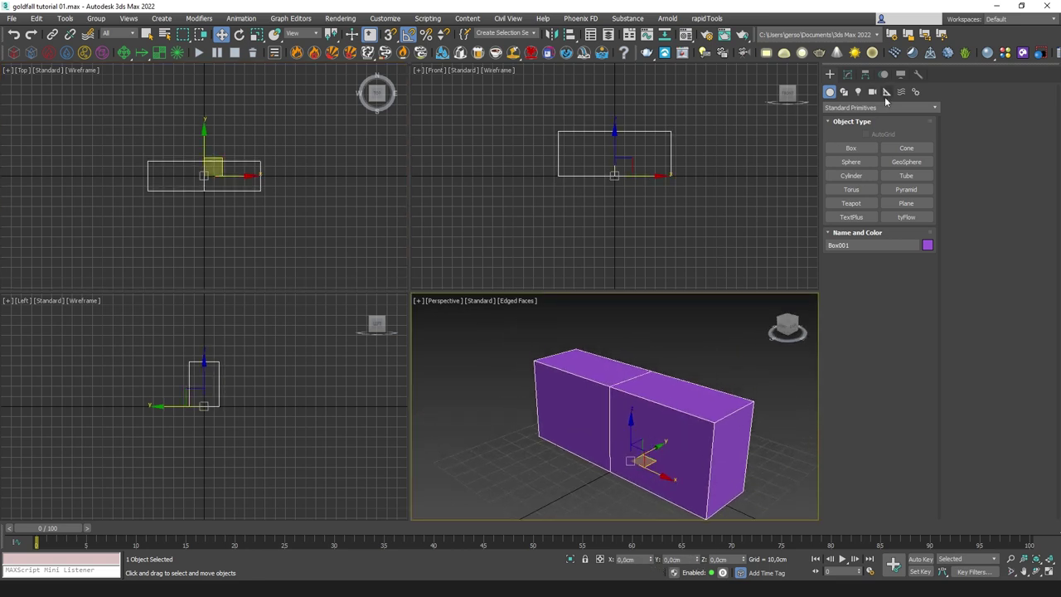
Set the box to length 20 cm, width 140 cm and height 120 cm, with two length segments and one width segment.
{"action": "left_click", "coordinate": [847, 74]}
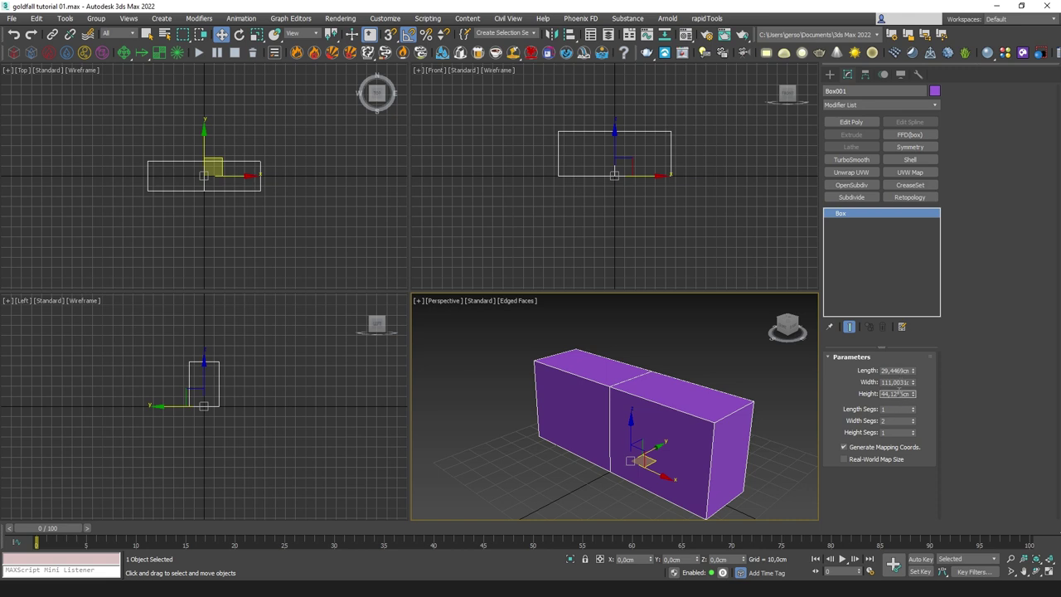
{"action": "key", "text": "Return"}
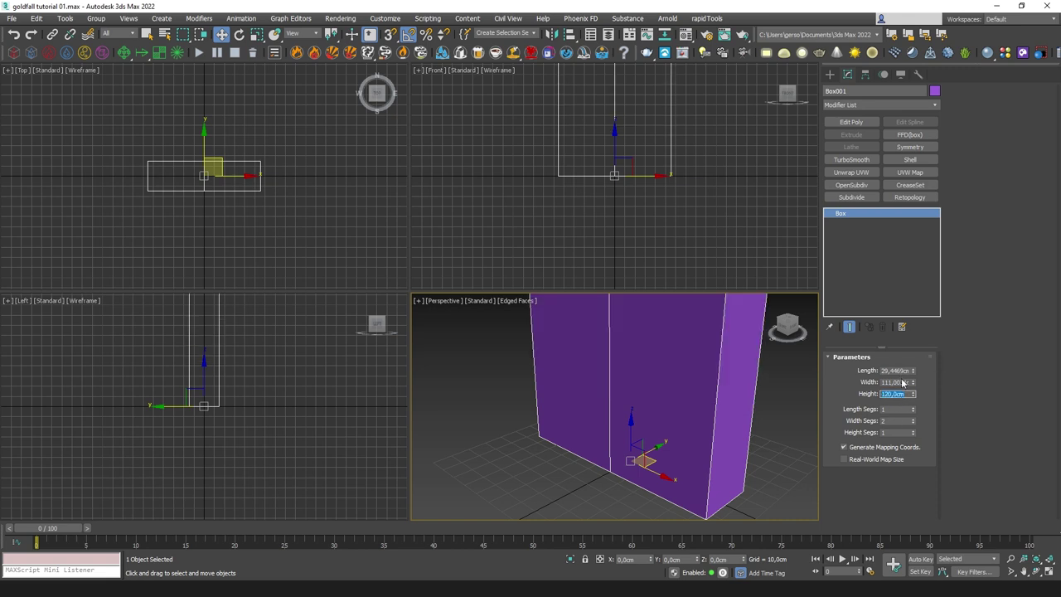
{"action": "scroll", "coordinate": [623, 422], "scroll_direction": "down", "scroll_amount": 5}
{"action": "scroll", "coordinate": [780, 410], "scroll_direction": "up", "scroll_amount": 4}
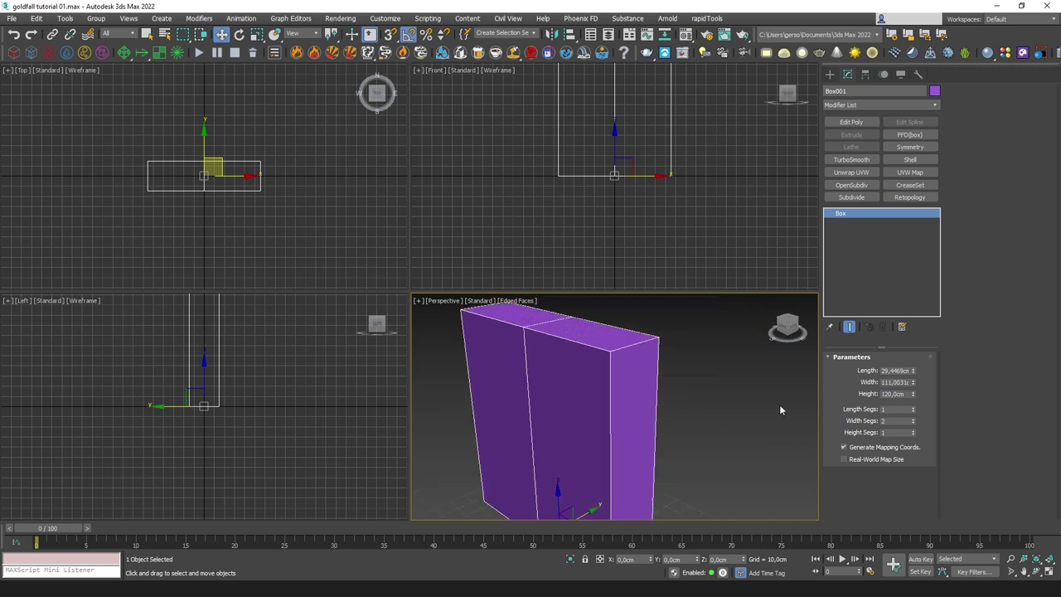
{"action": "type", "text": "20"}
{"action": "key", "text": "Tab"}
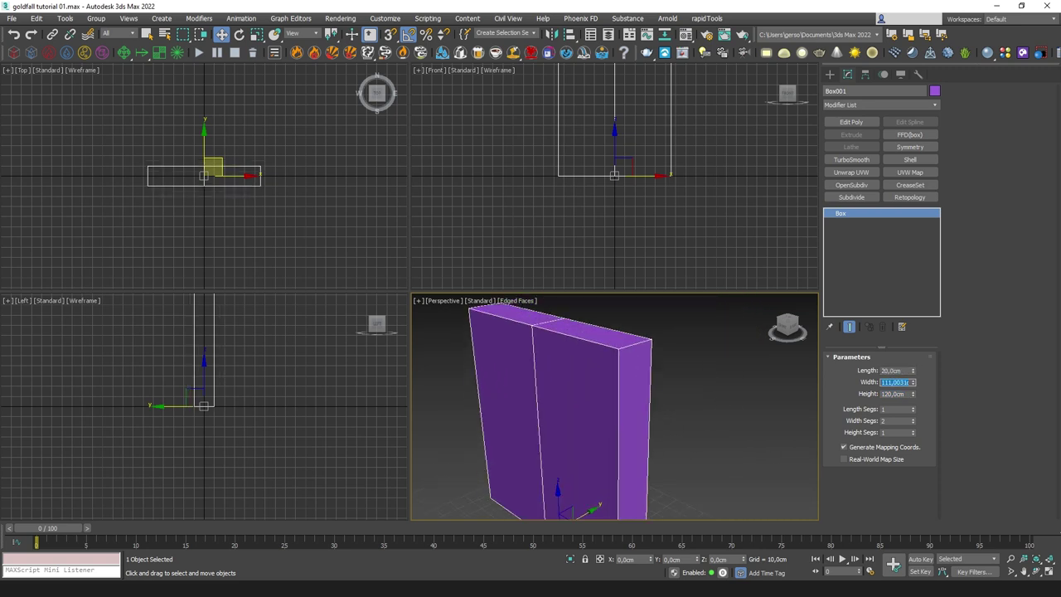
{"action": "type", "text": "140"}
{"action": "key", "text": "Return"}
{"action": "scroll", "coordinate": [683, 421], "scroll_direction": "down", "scroll_amount": 5}
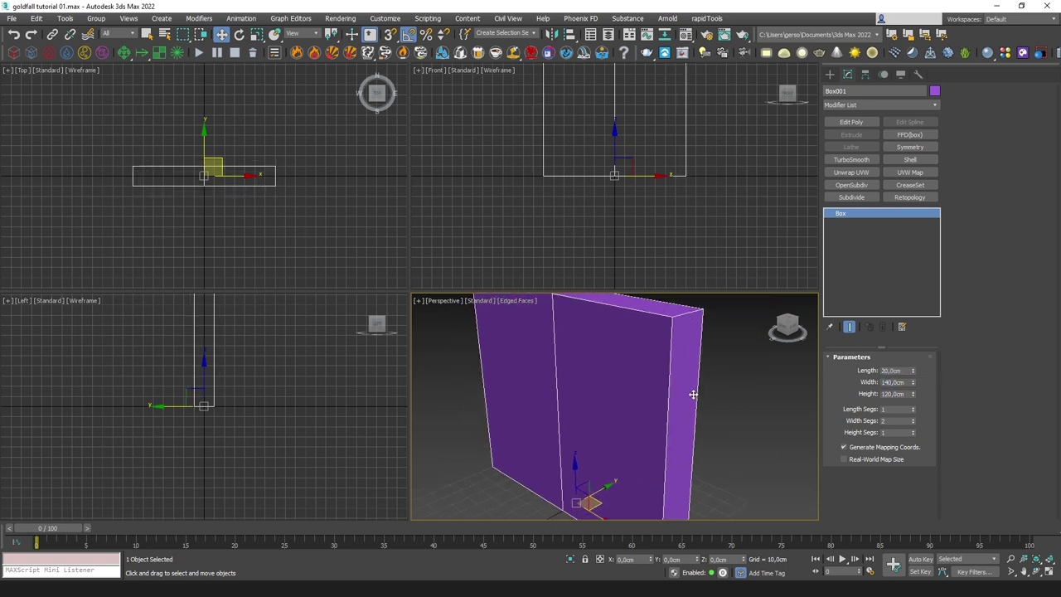
{"action": "left_click", "coordinate": [913, 423]}
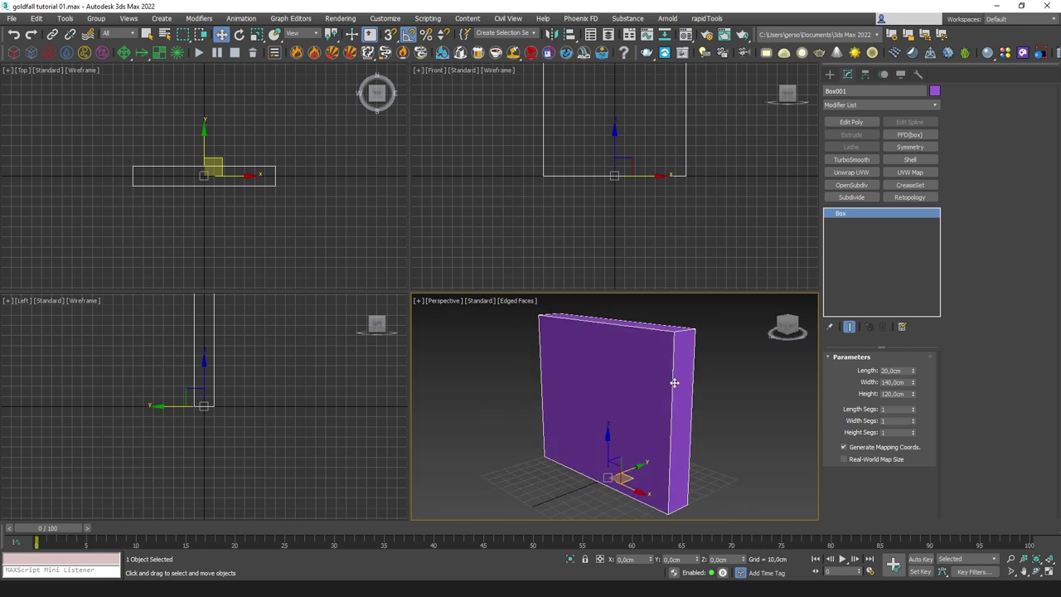
{"action": "left_click", "coordinate": [913, 407]}
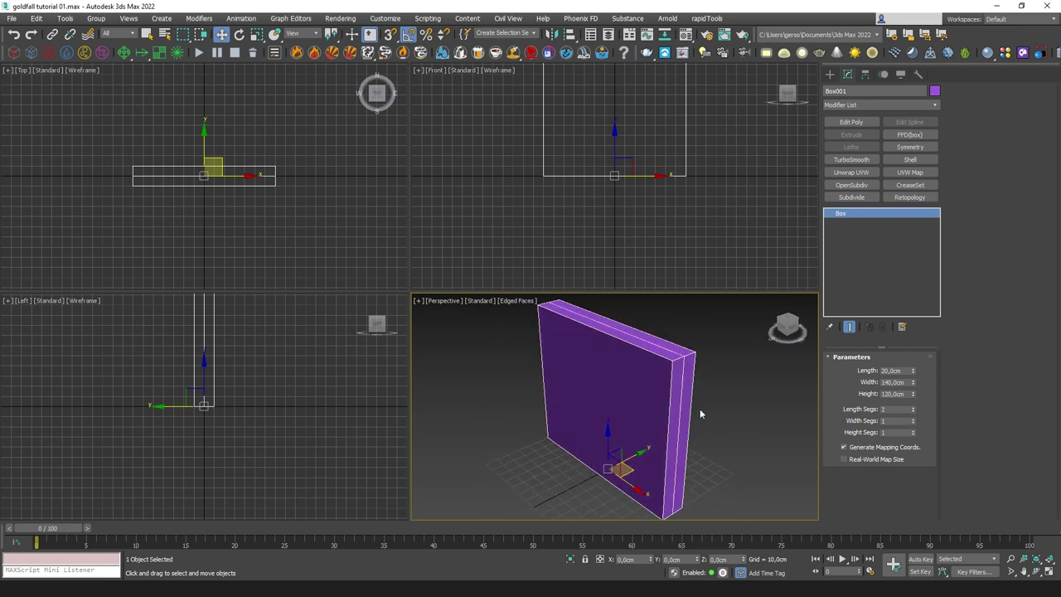
Add an Edit Poly modifier and raise the rear half's top polygon to a height of about 150 cm.
{"action": "left_click", "coordinate": [851, 122]}
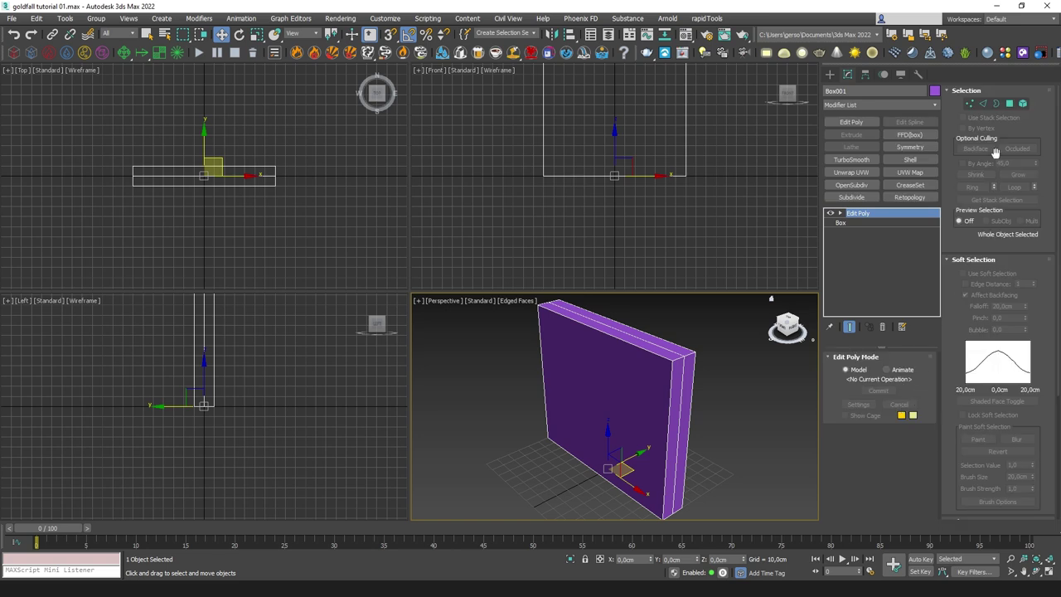
{"action": "left_click", "coordinate": [1009, 103]}
{"action": "left_click", "coordinate": [684, 349]}
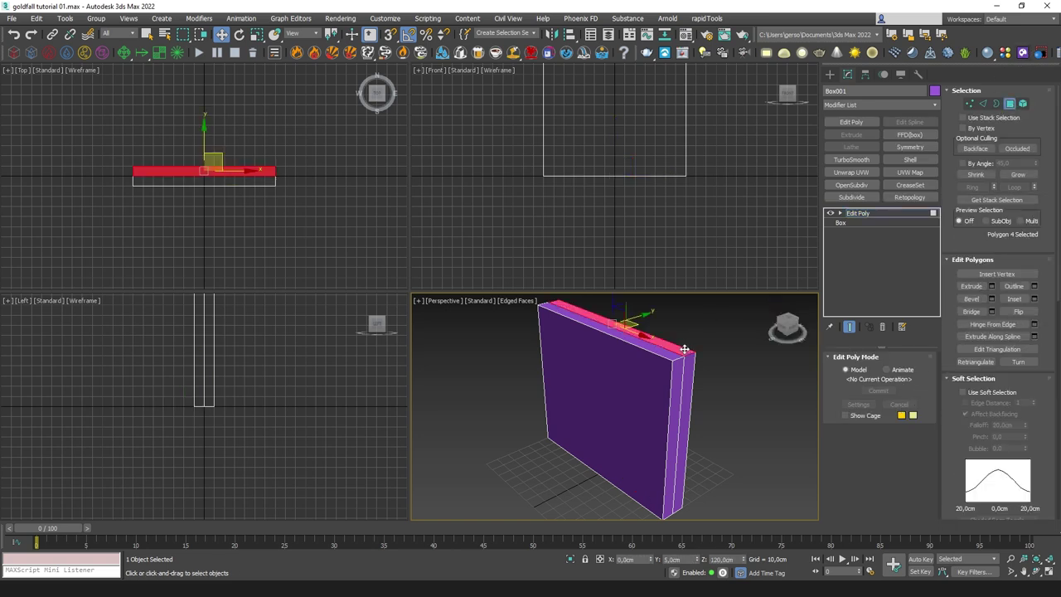
{"action": "key", "text": "alt+w"}
{"action": "middle_click_drag", "start_coordinate": [673, 356], "coordinate": [566, 237], "text": "alt"}
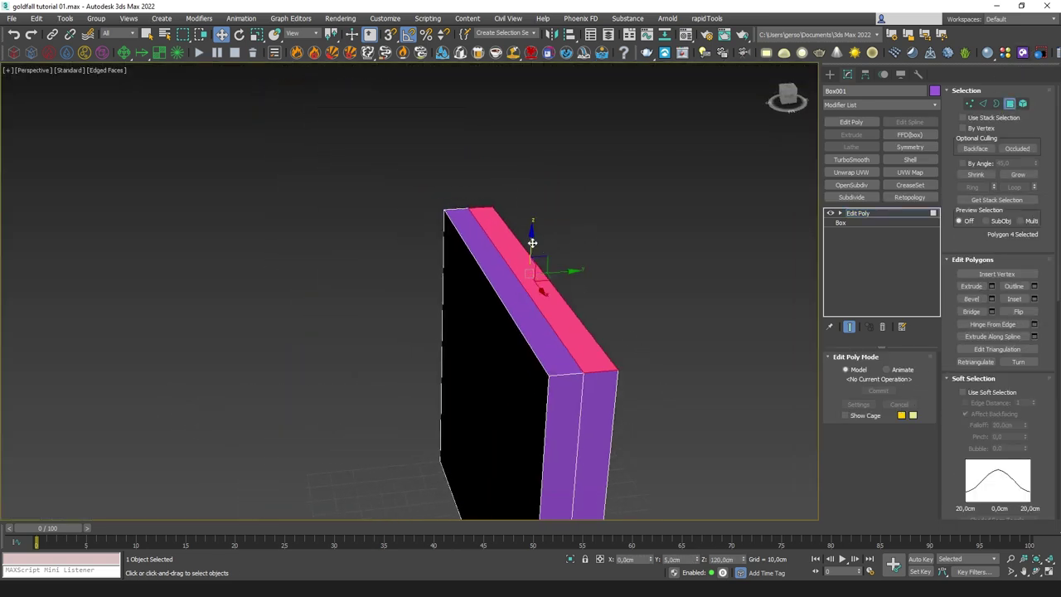
{"action": "left_click_drag", "start_coordinate": [533, 239], "coordinate": [543, 162]}
{"action": "middle_click_drag", "start_coordinate": [549, 180], "coordinate": [619, 320], "text": "alt"}
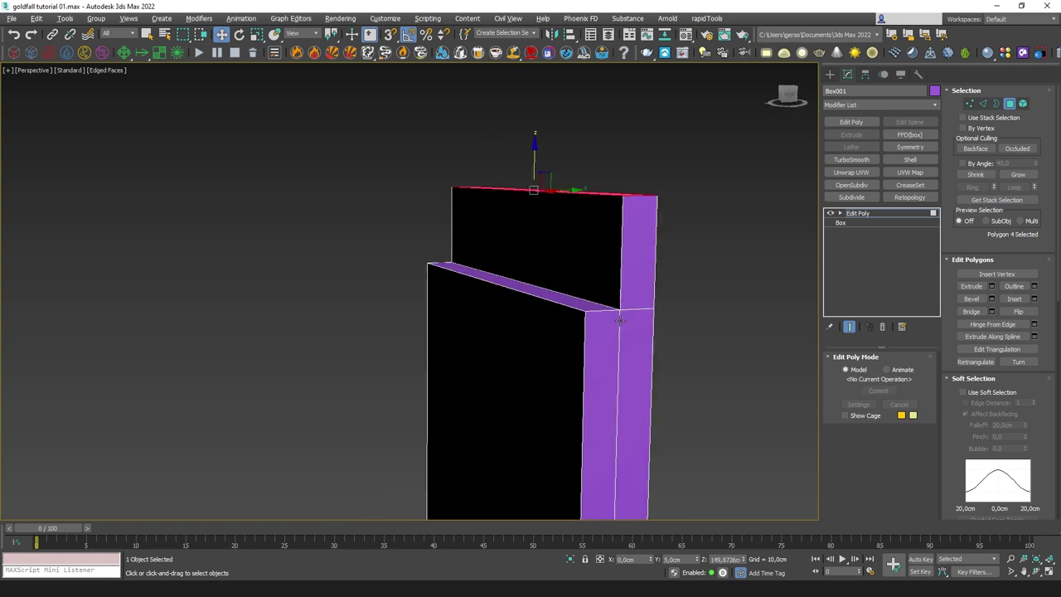
Move the large front polygon outward along Y to about -12.5 cm to thicken the lower block.
{"action": "left_click", "coordinate": [547, 341]}
{"action": "middle_click_drag", "start_coordinate": [547, 341], "coordinate": [604, 302], "text": "alt"}
{"action": "left_click_drag", "start_coordinate": [608, 305], "coordinate": [596, 305]}
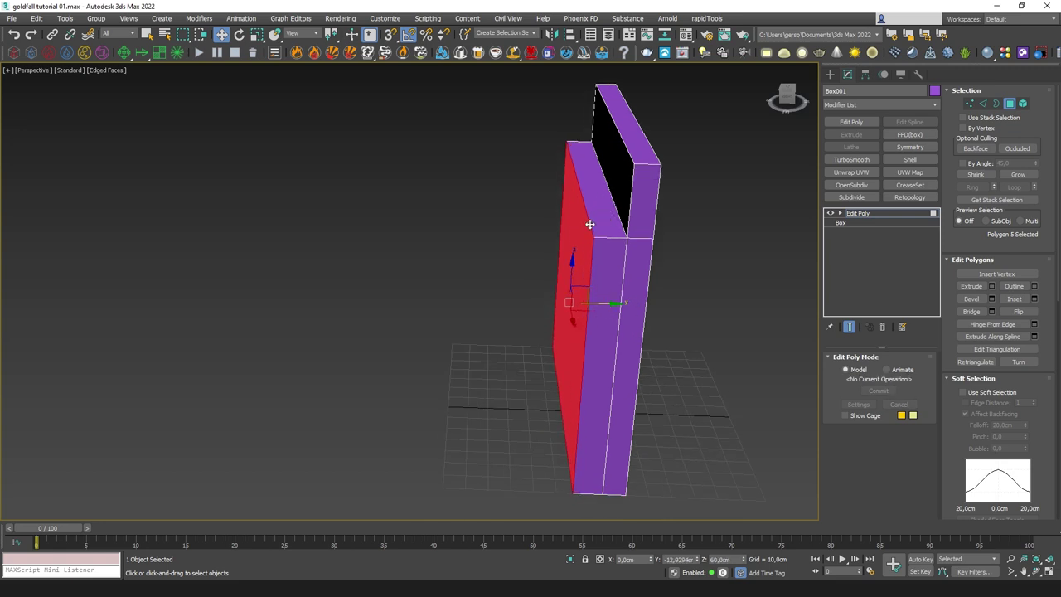
{"action": "middle_click_drag", "start_coordinate": [626, 313], "coordinate": [625, 298], "text": "alt"}
{"action": "left_click_drag", "start_coordinate": [603, 301], "coordinate": [609, 302]}
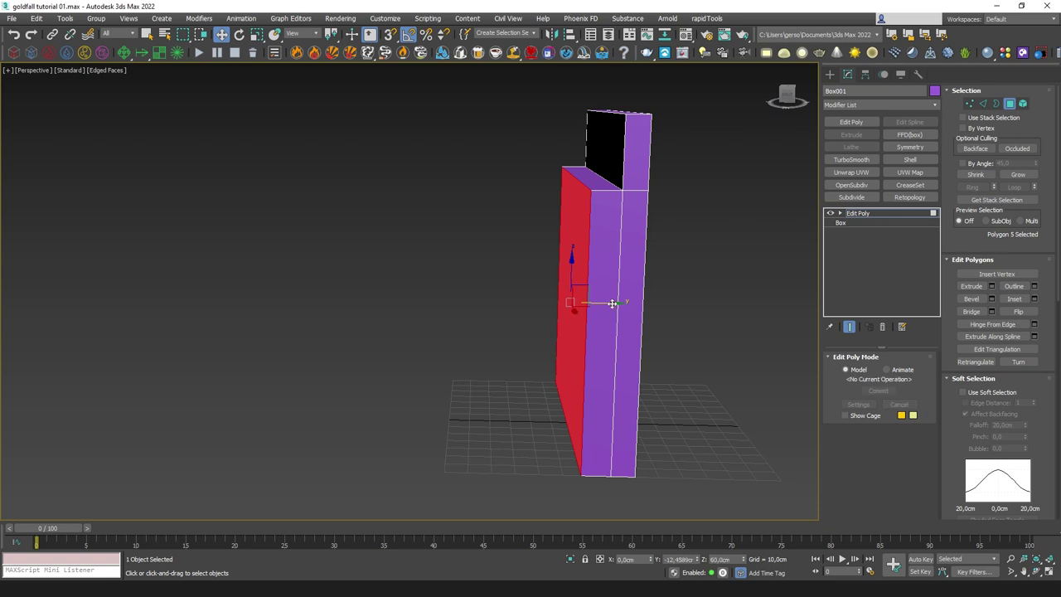
Pull the front face's bottom edge slightly outward along Y so the face slopes.
{"action": "left_click", "coordinate": [983, 104]}
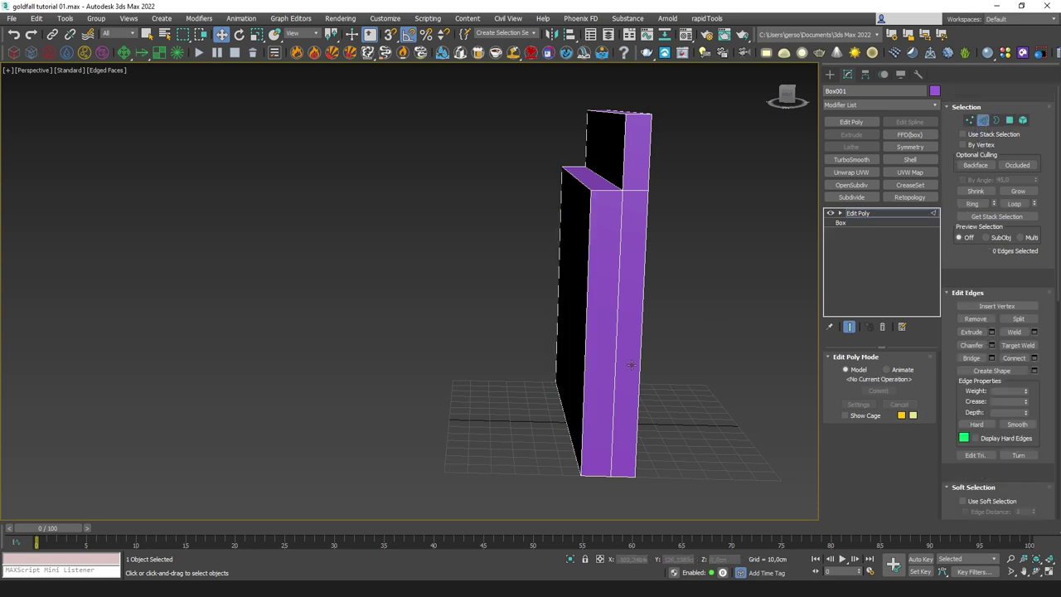
{"action": "left_click", "coordinate": [566, 423]}
{"action": "left_click_drag", "start_coordinate": [602, 426], "coordinate": [591, 425]}
{"action": "middle_click_drag", "start_coordinate": [660, 386], "coordinate": [658, 379], "text": "alt"}
Chamfer the front face's top edge with an amount of 2.242 cm and 2 segments, and leave edge editing.
{"action": "middle_click_drag", "start_coordinate": [570, 221], "coordinate": [618, 226], "text": "alt"}
{"action": "left_click", "coordinate": [617, 221]}
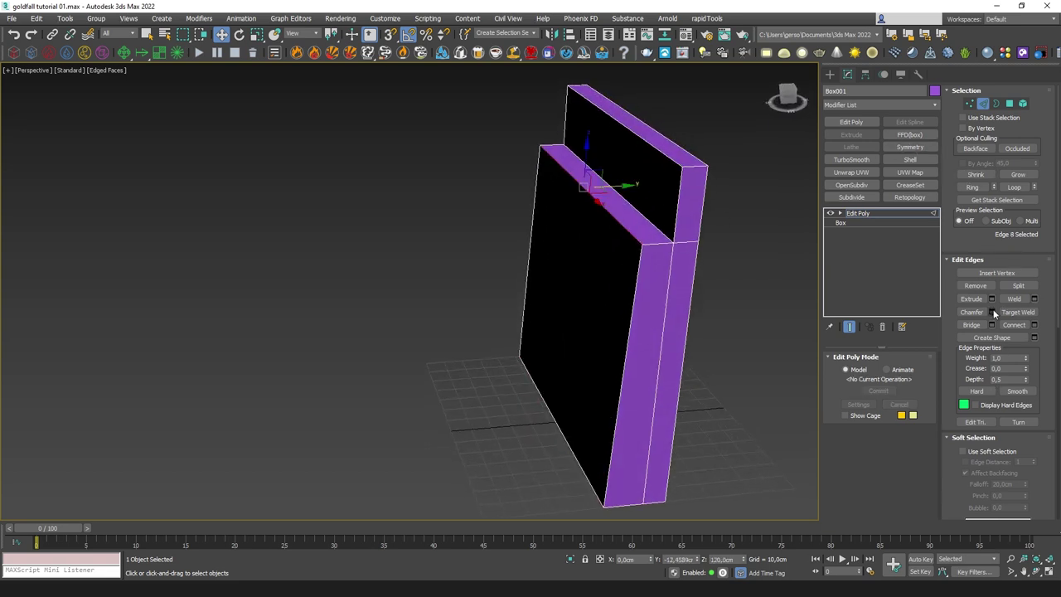
{"action": "key", "text": "ctrl+shift+c"}
{"action": "left_click_drag", "start_coordinate": [417, 313], "coordinate": [417, 307]}
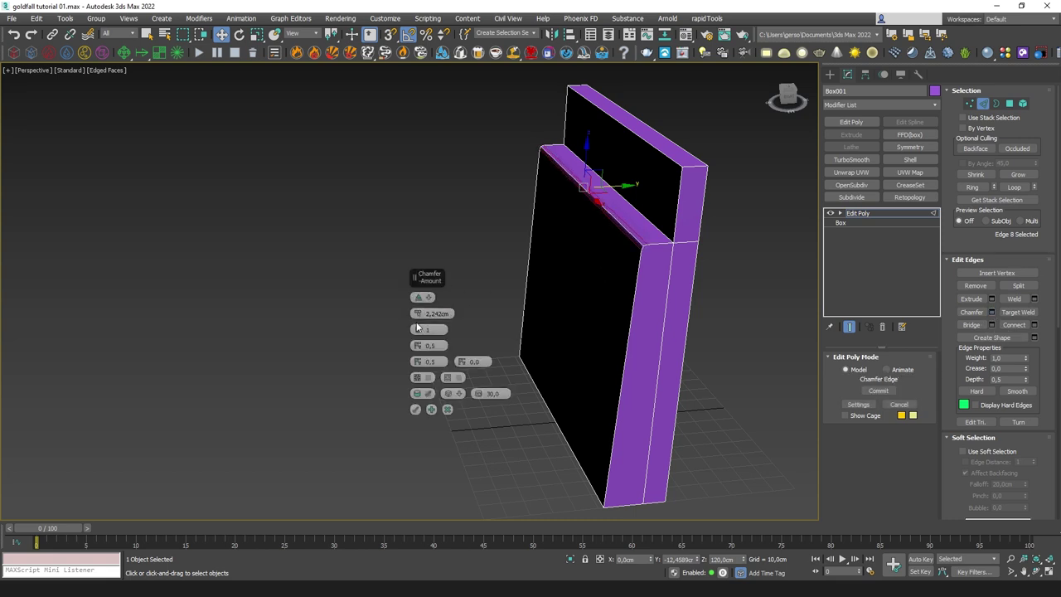
{"action": "left_click_drag", "start_coordinate": [417, 329], "coordinate": [417, 323]}
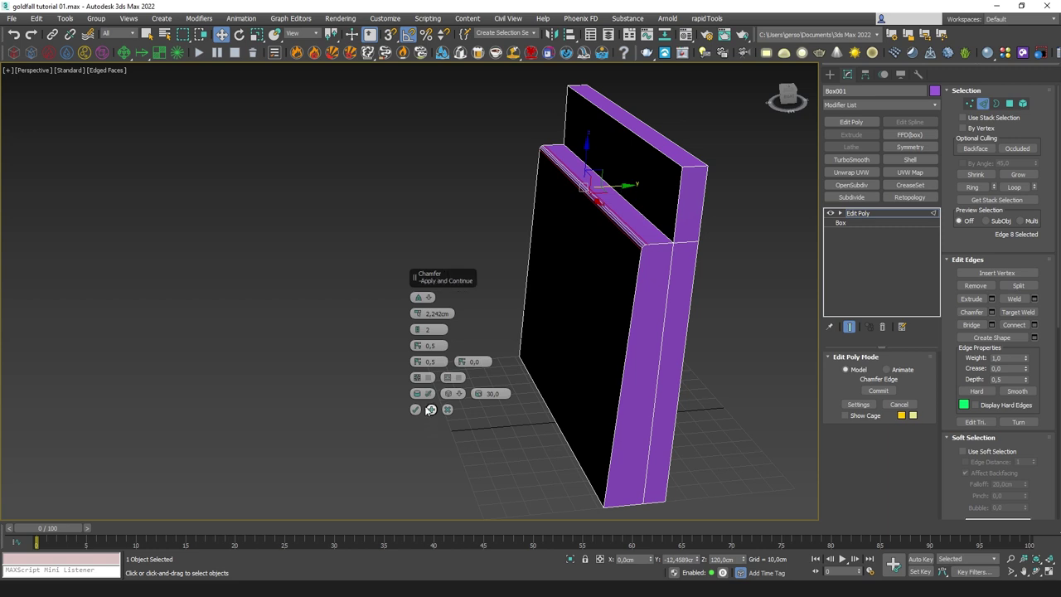
{"action": "left_click", "coordinate": [415, 408]}
{"action": "left_click", "coordinate": [983, 103]}
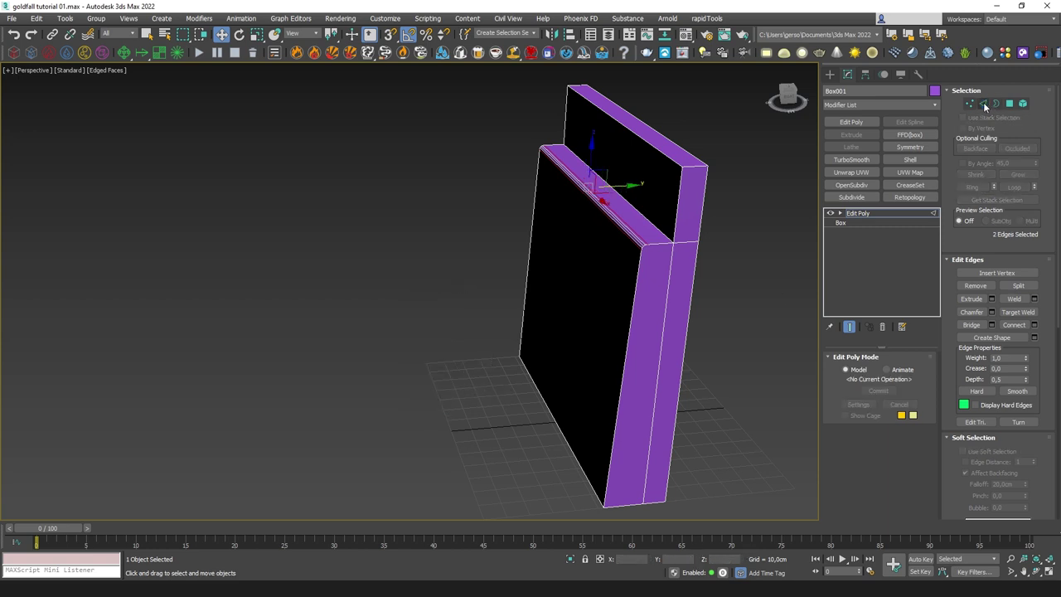
Add a Retopology modifier to the box and compute it with a face count of 5000.
{"action": "left_click", "coordinate": [908, 197]}
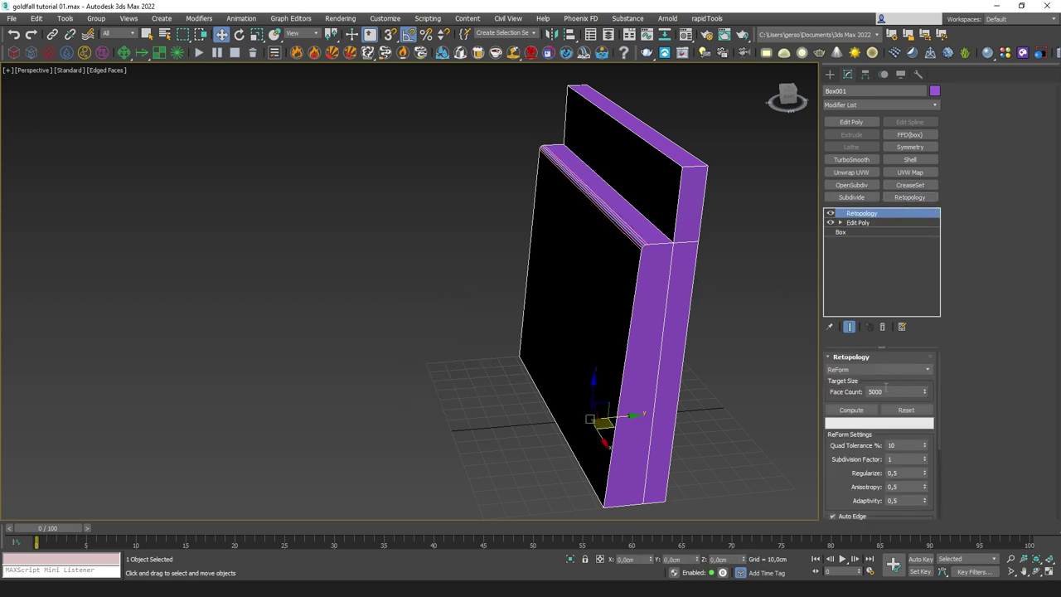
{"action": "left_click", "coordinate": [863, 410]}
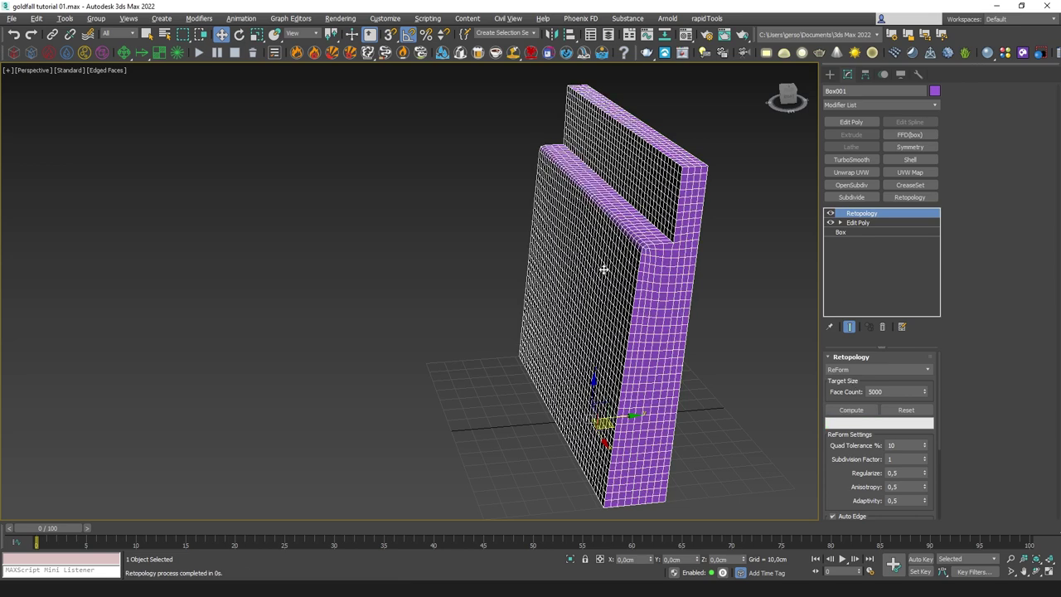
{"action": "middle_click_drag", "start_coordinate": [604, 268], "coordinate": [656, 268], "text": "alt"}
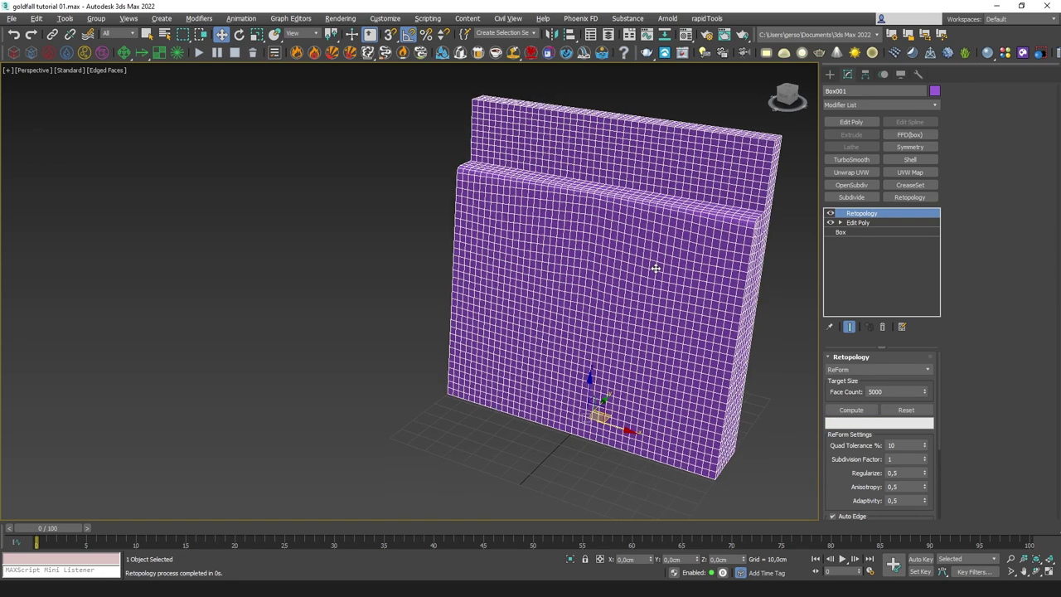
Add a TurboSmooth modifier with 2 iterations and hide the edged faces in the perspective view.
{"action": "left_click", "coordinate": [851, 159]}
{"action": "left_click", "coordinate": [914, 374]}
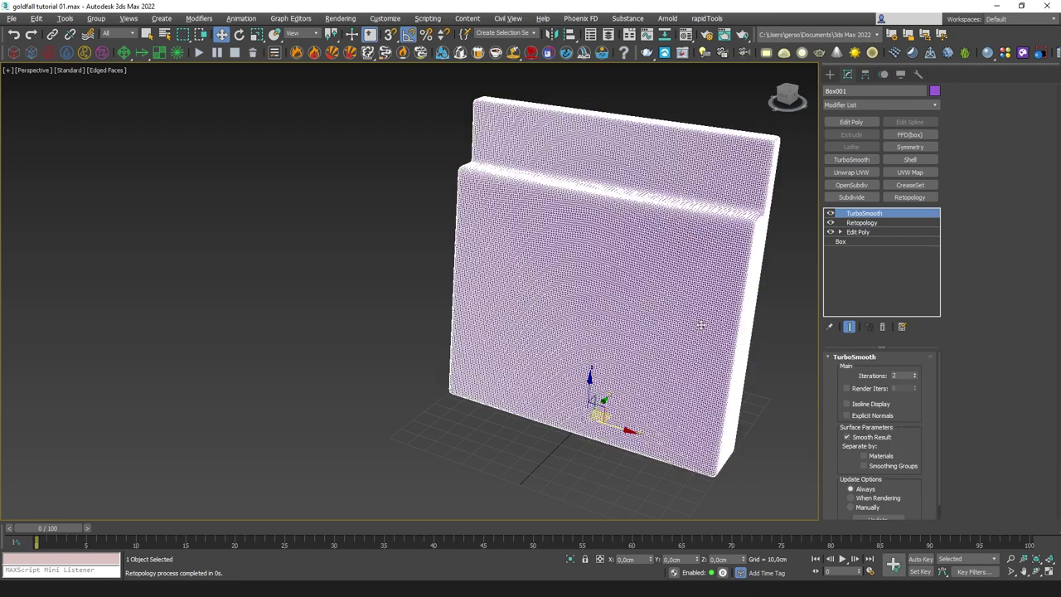
{"action": "mouse_move", "coordinate": [702, 324]}
{"action": "middle_mouse_down", "text": "alt"}
{"action": "mouse_move", "coordinate": [647, 303]}
{"action": "mouse_move", "coordinate": [675, 299]}
{"action": "middle_mouse_up", "text": "alt"}
{"action": "key", "text": "F4"}
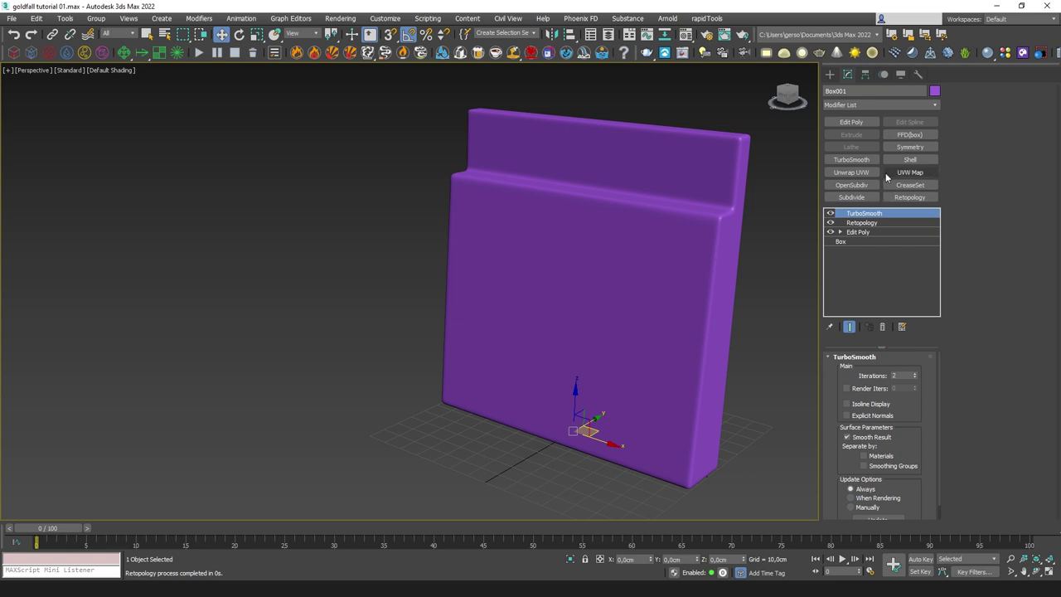
Add a Displace modifier on top of the wall's TurboSmooth.
{"action": "left_click", "coordinate": [934, 105]}
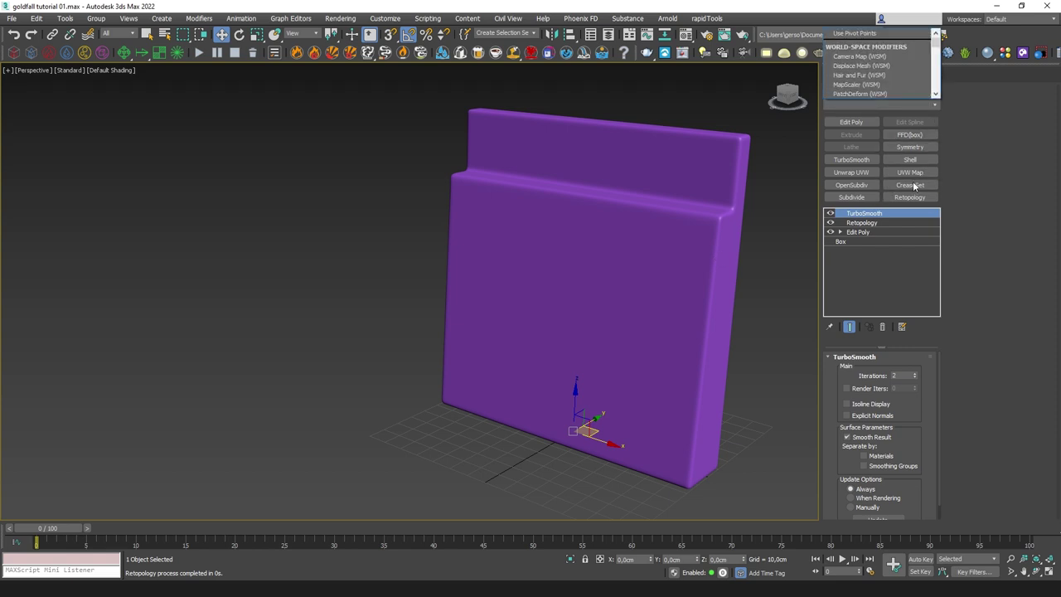
{"action": "scroll", "coordinate": [888, 74], "scroll_direction": "down", "scroll_amount": 5}
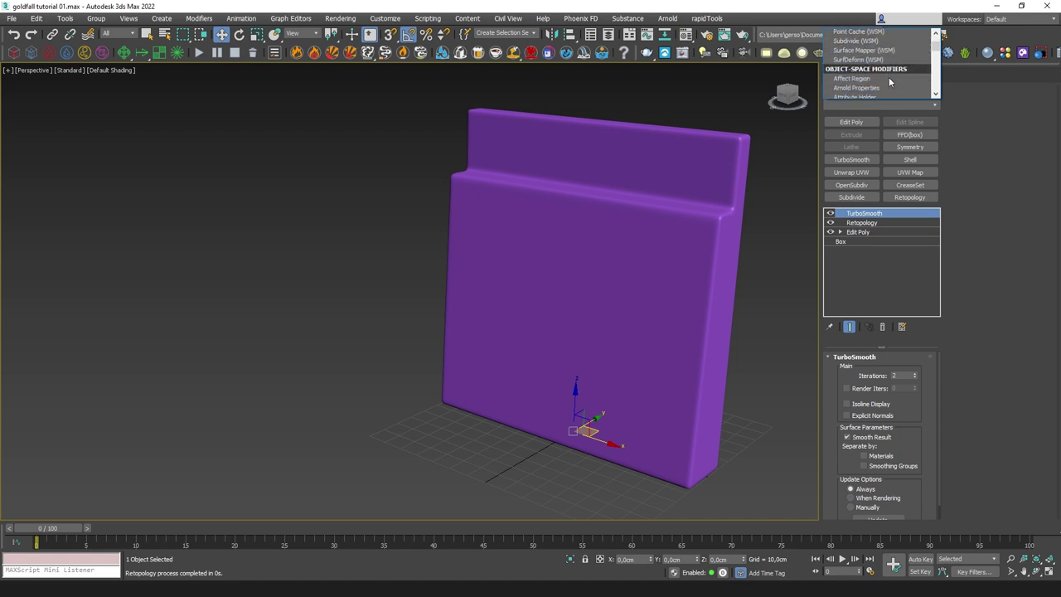
{"action": "scroll", "coordinate": [888, 77], "scroll_direction": "down", "scroll_amount": 3}
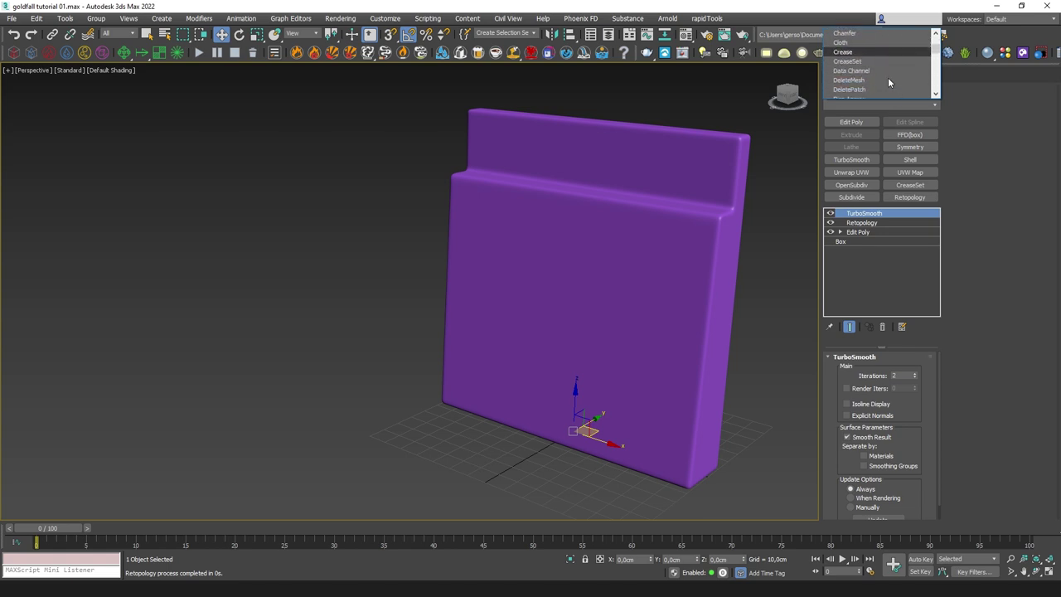
{"action": "scroll", "coordinate": [888, 78], "scroll_direction": "down", "scroll_amount": 1}
{"action": "left_click", "coordinate": [876, 80]}
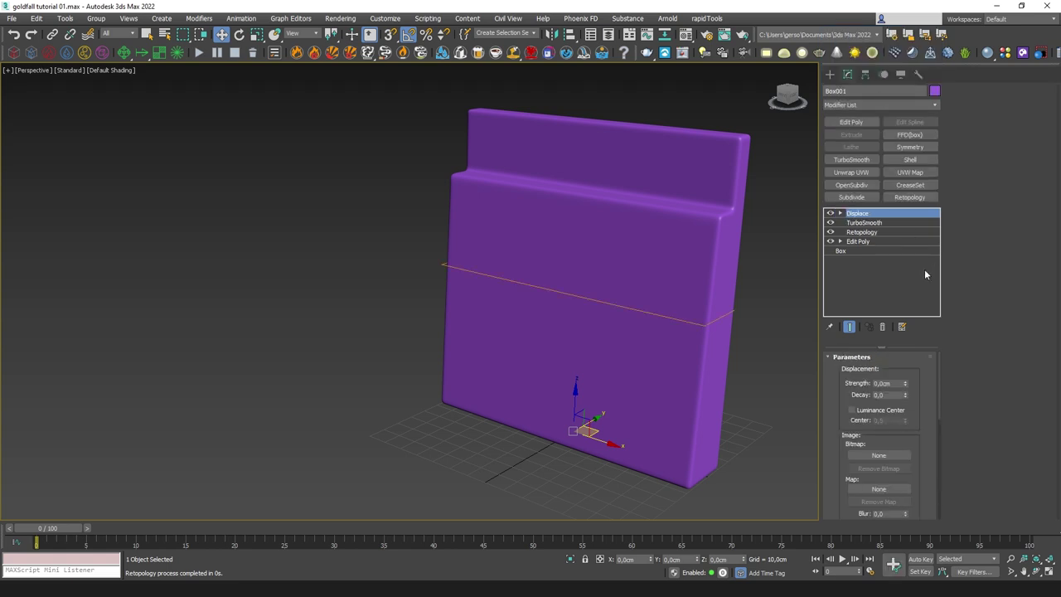
Move the Displace gizmo out in front of the wall and rotate it about X until it stands nearly upright.
{"action": "middle_click_drag", "start_coordinate": [588, 331], "coordinate": [701, 326], "text": "alt"}
{"action": "left_click", "coordinate": [839, 213]}
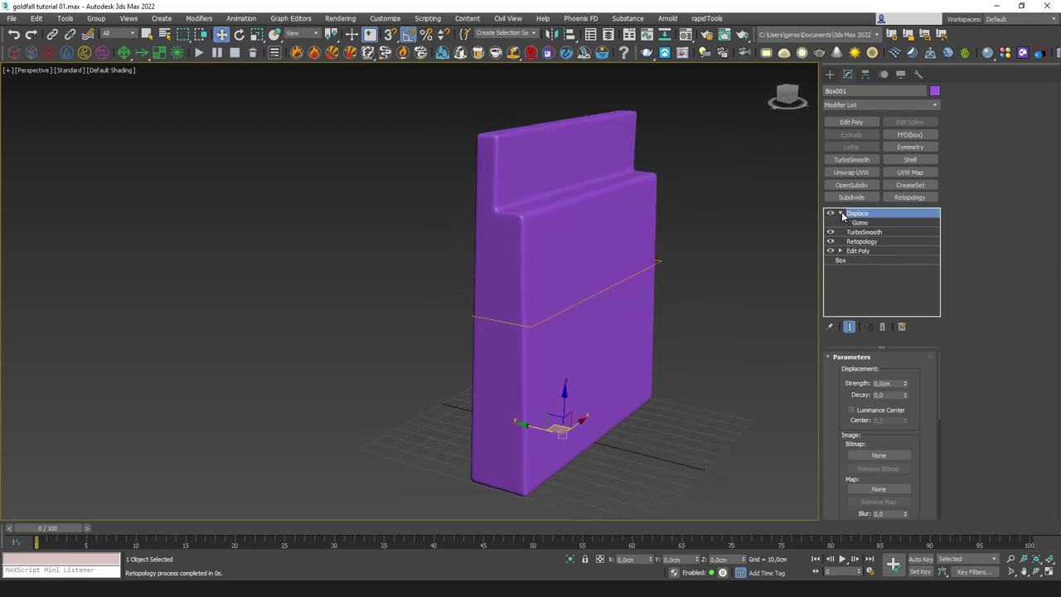
{"action": "left_click", "coordinate": [859, 222]}
{"action": "left_click", "coordinate": [238, 34]}
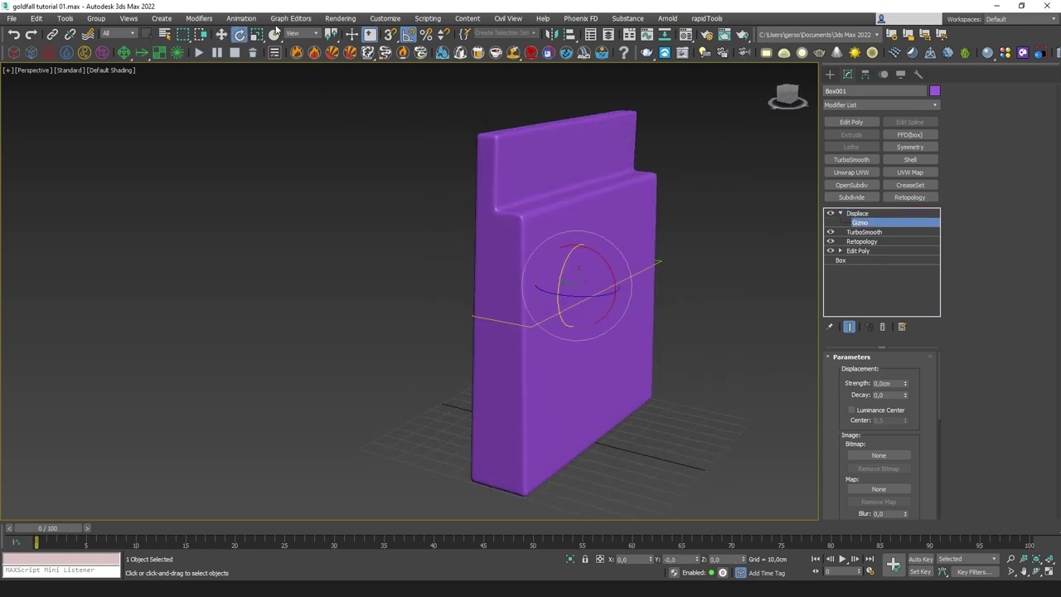
{"action": "left_click", "coordinate": [221, 33]}
{"action": "left_click_drag", "start_coordinate": [537, 277], "coordinate": [620, 292]}
{"action": "left_click", "coordinate": [239, 34]}
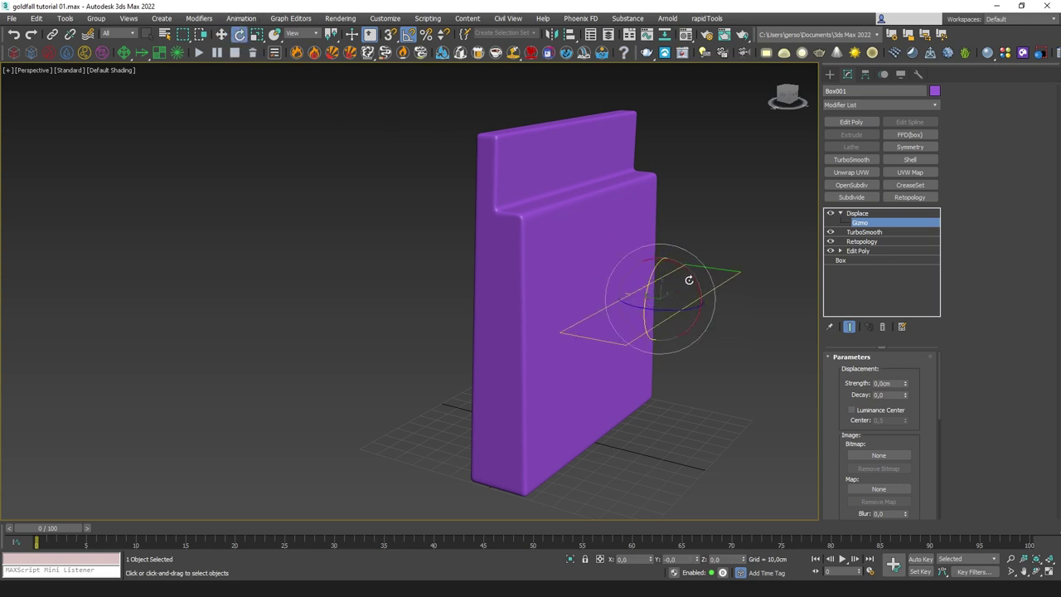
{"action": "left_click_drag", "start_coordinate": [689, 278], "coordinate": [707, 312]}
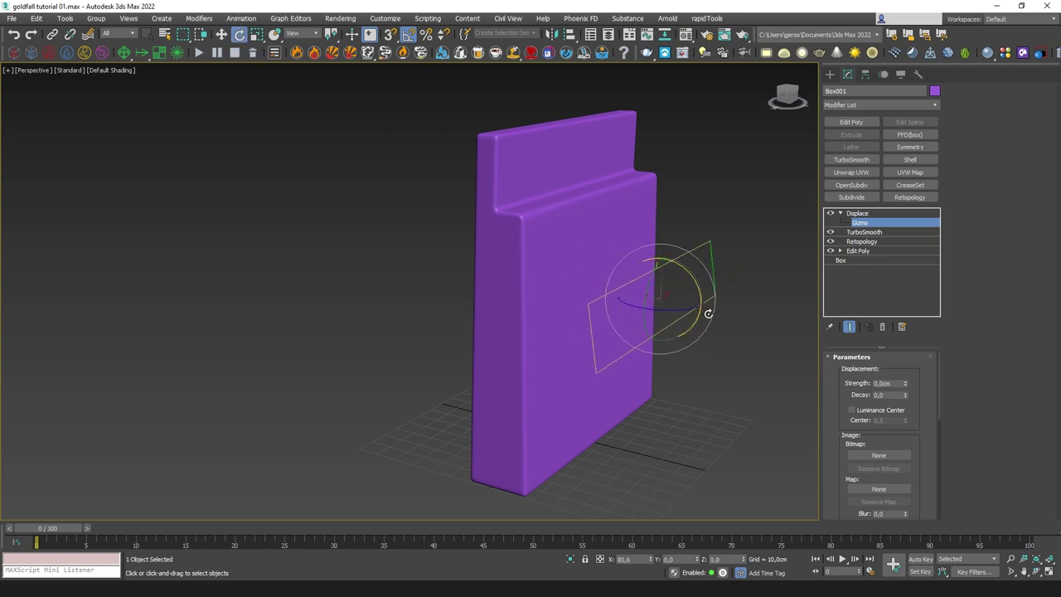
In the Left view, place the Displace gizmo against the sloped front face and rotate it slightly to match the slope.
{"action": "key", "text": "alt+w"}
{"action": "middle_click", "coordinate": [373, 380]}
{"action": "key", "text": "alt+w"}
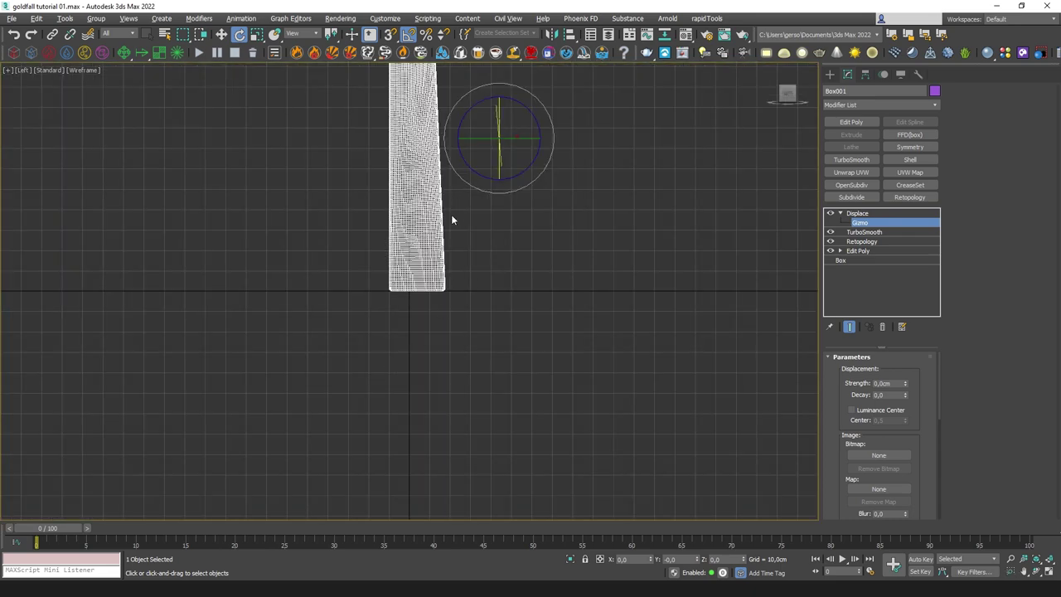
{"action": "middle_click_drag", "start_coordinate": [494, 161], "coordinate": [585, 302]}
{"action": "scroll", "coordinate": [585, 302], "scroll_direction": "up", "scroll_amount": 3}
{"action": "left_click", "coordinate": [222, 34]}
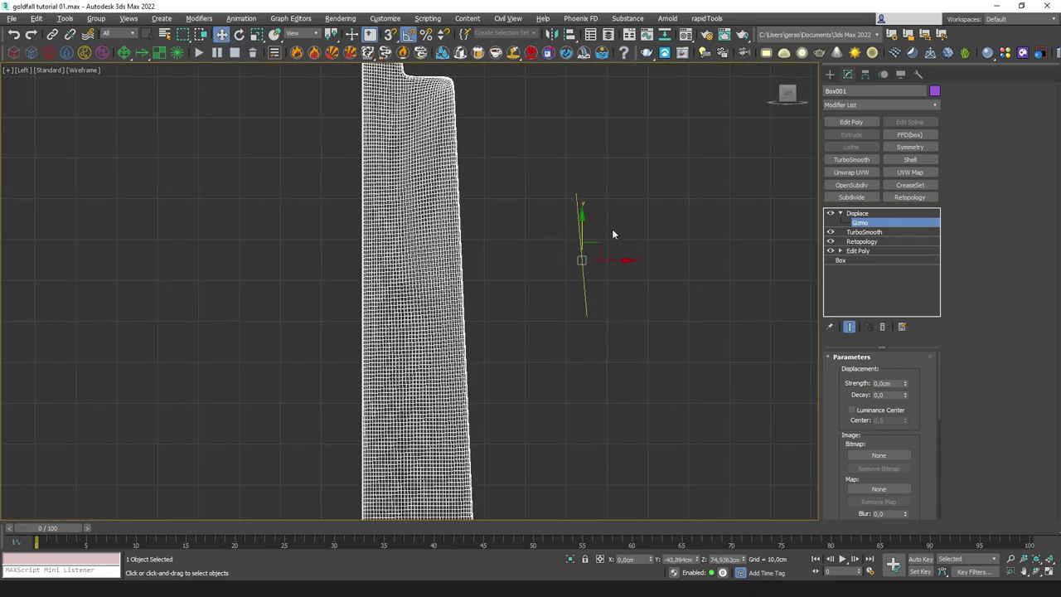
{"action": "left_click_drag", "start_coordinate": [590, 252], "coordinate": [475, 279]}
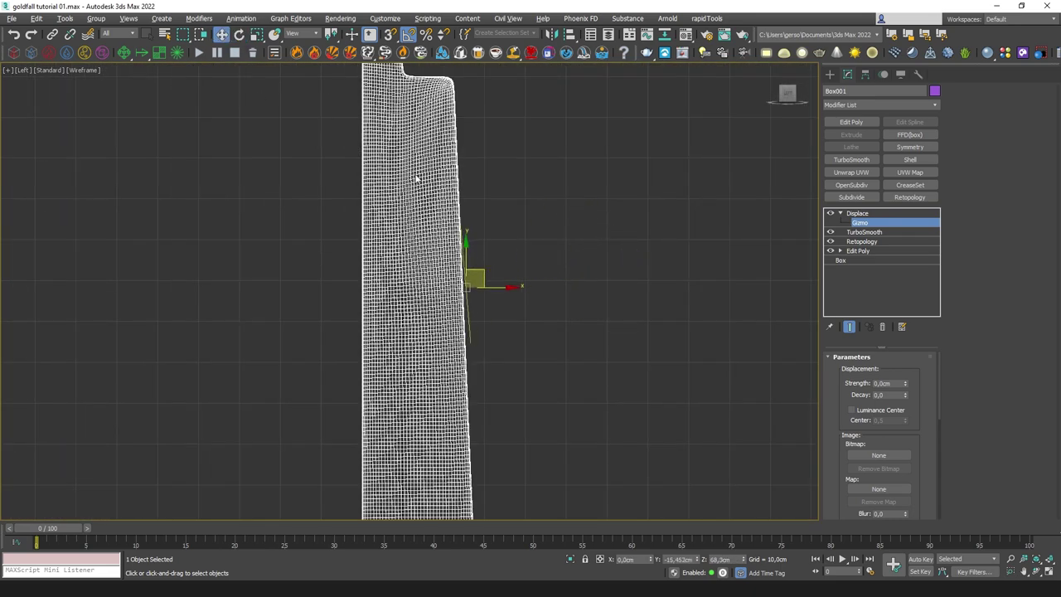
{"action": "left_click", "coordinate": [239, 34]}
{"action": "left_click_drag", "start_coordinate": [499, 262], "coordinate": [501, 264]}
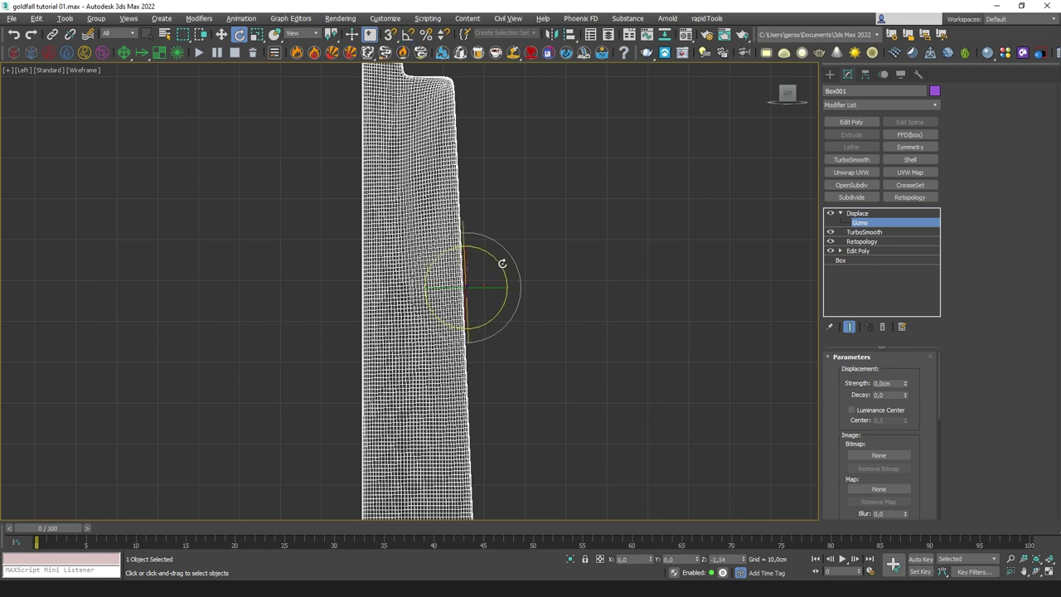
In the perspective view, scale the Displace gizmo slightly narrower along X so it fits inside the front face's width.
{"action": "left_click", "coordinate": [256, 34]}
{"action": "key", "text": "alt+w"}
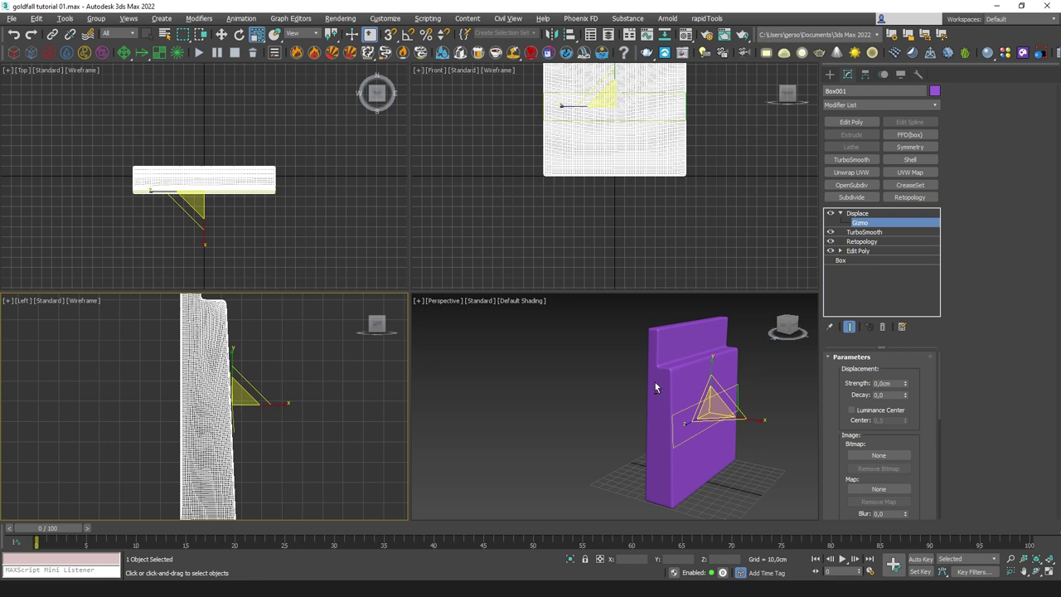
{"action": "middle_click", "coordinate": [694, 426]}
{"action": "key", "text": "alt+w"}
{"action": "middle_click_drag", "start_coordinate": [677, 315], "coordinate": [596, 317], "text": "alt"}
{"action": "left_click_drag", "start_coordinate": [658, 308], "coordinate": [653, 308]}
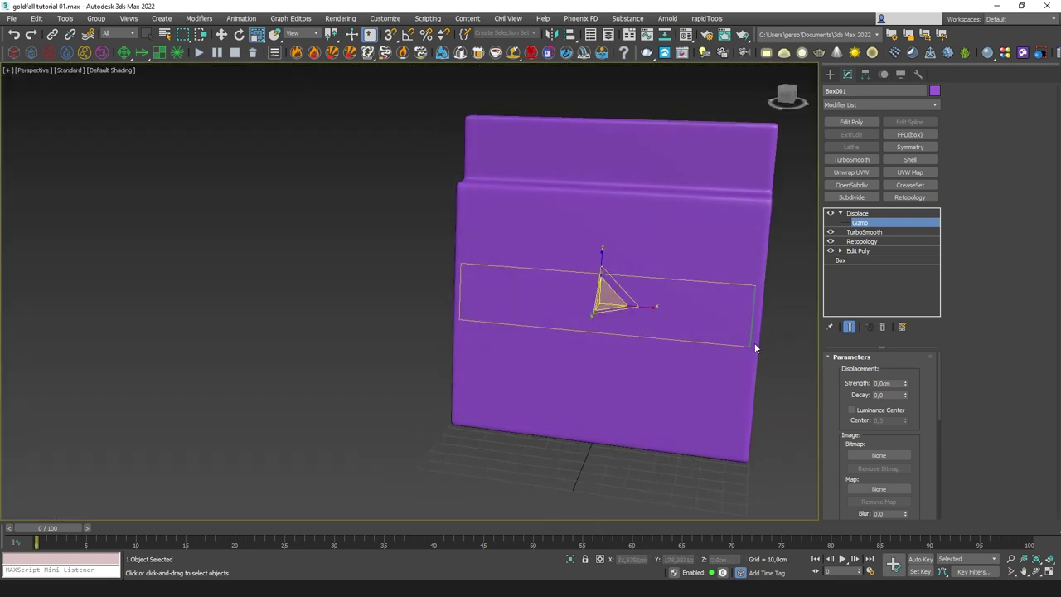
{"action": "middle_click_drag", "start_coordinate": [754, 347], "coordinate": [763, 338], "text": "alt"}
{"action": "left_click_drag", "start_coordinate": [602, 255], "coordinate": [604, 154]}
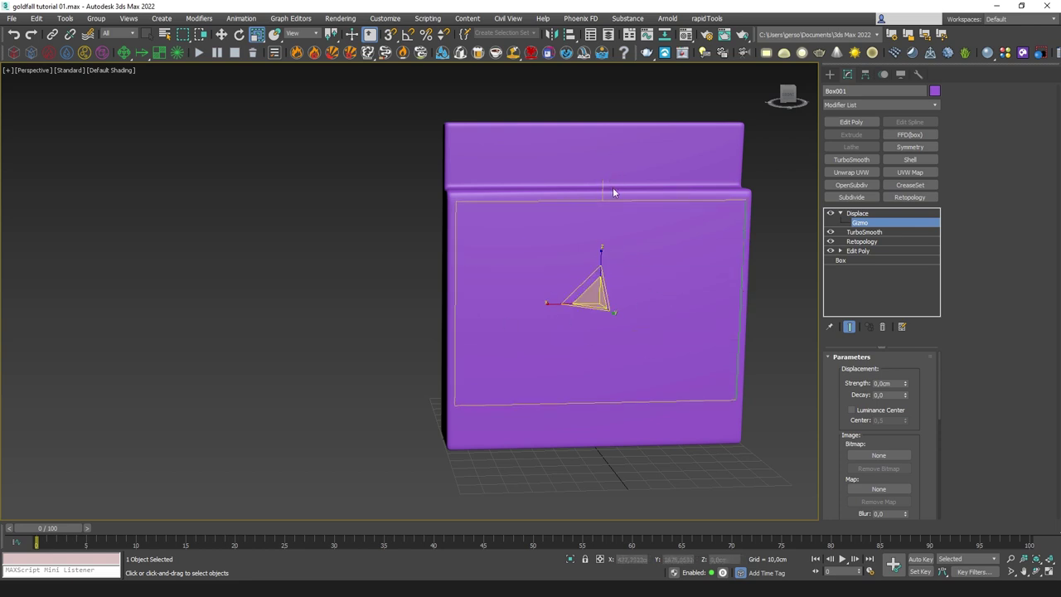
{"action": "key", "text": "ctrl+z"}
Switch the reference coordinate system to Local and stretch the Displace gizmo along the face until it covers most of its height.
{"action": "middle_click_drag", "start_coordinate": [572, 232], "coordinate": [637, 242], "text": "alt"}
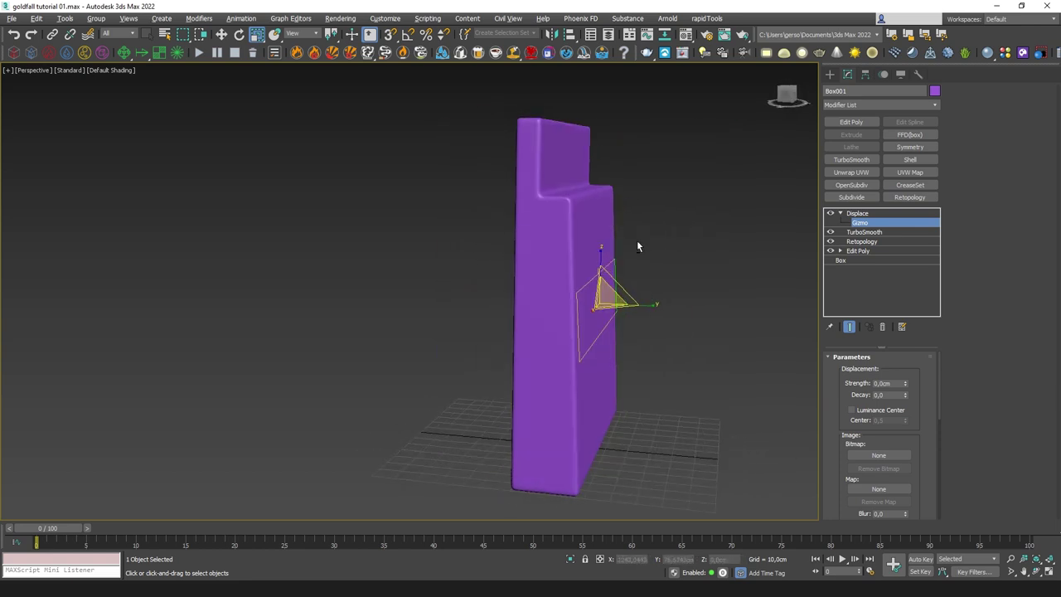
{"action": "left_click", "coordinate": [297, 36]}
{"action": "left_click", "coordinate": [294, 76]}
{"action": "left_click_drag", "start_coordinate": [601, 255], "coordinate": [582, 139]}
{"action": "middle_click_drag", "start_coordinate": [696, 224], "coordinate": [567, 232], "text": "alt"}
Lower the Displace gizmo, scale its height to about 107% so it fills the front face, and leave gizmo editing.
{"action": "left_click", "coordinate": [221, 35]}
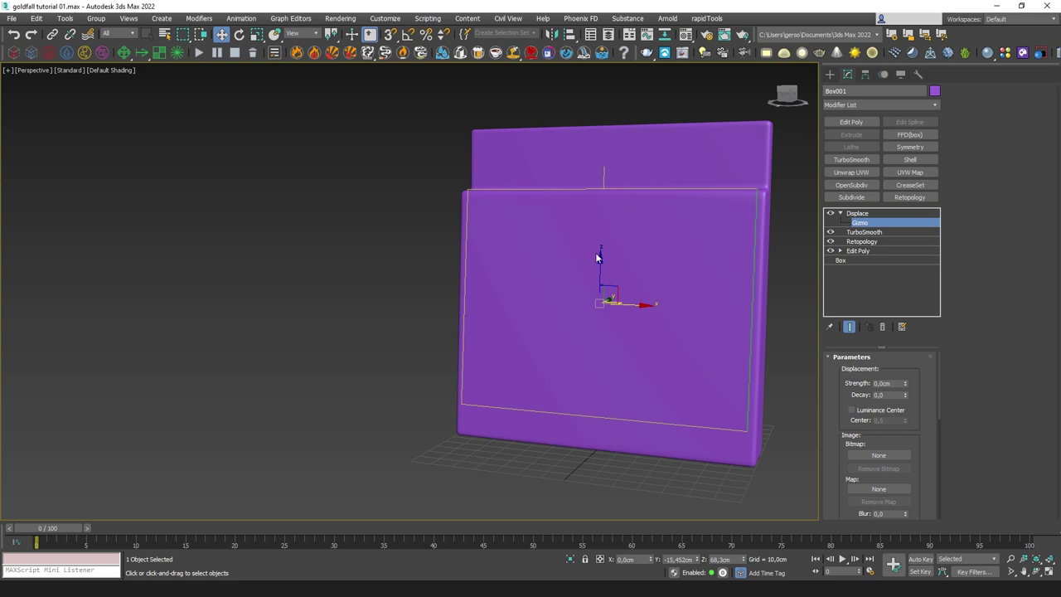
{"action": "left_click_drag", "start_coordinate": [601, 270], "coordinate": [601, 281]}
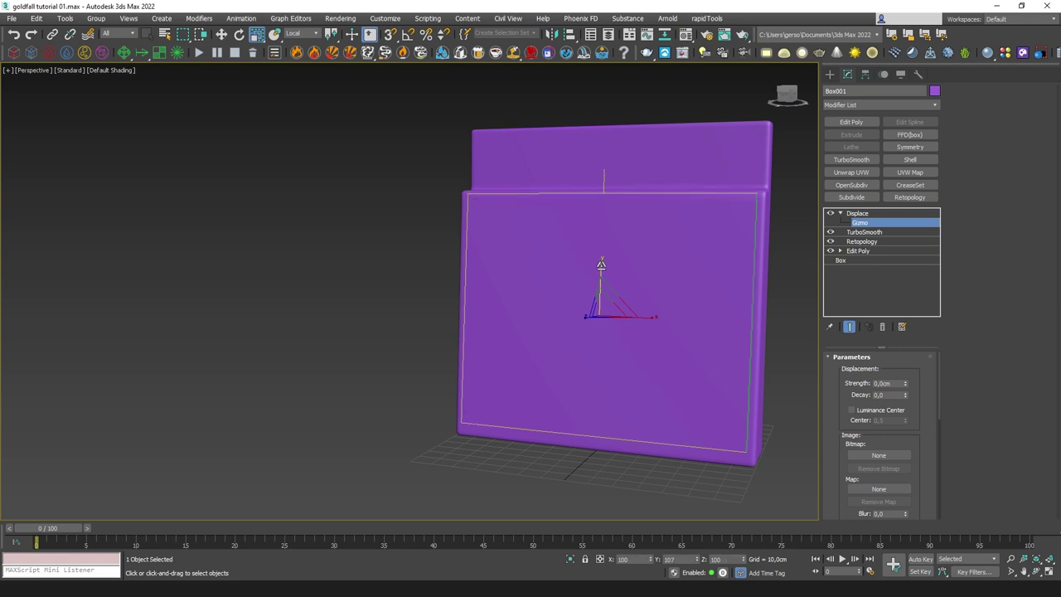
{"action": "left_click", "coordinate": [256, 34]}
{"action": "key", "text": "w"}
{"action": "left_click_drag", "start_coordinate": [599, 270], "coordinate": [599, 273]}
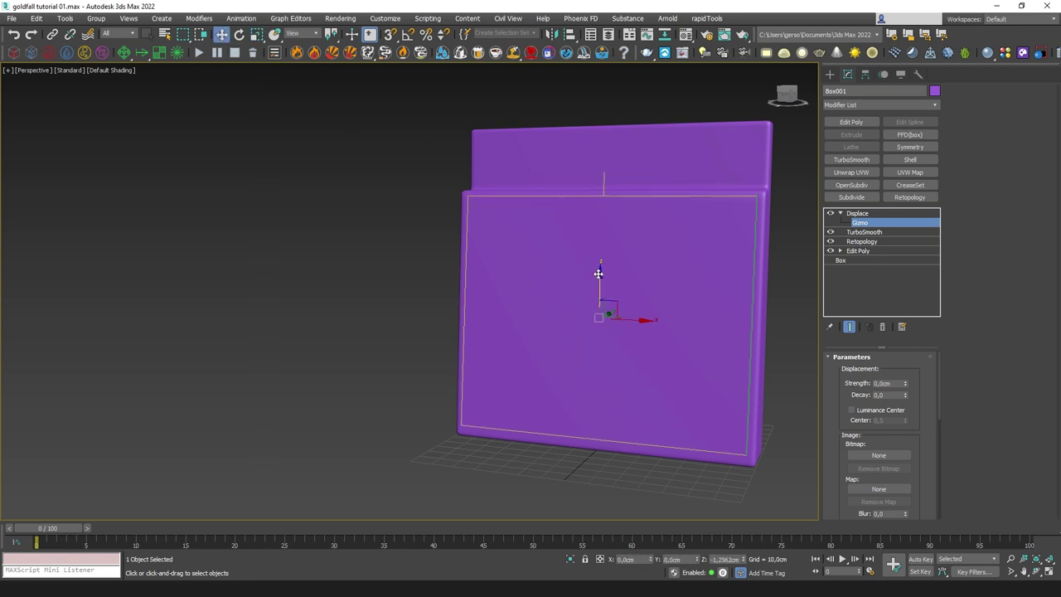
{"action": "middle_click_drag", "start_coordinate": [597, 273], "coordinate": [651, 280], "text": "alt"}
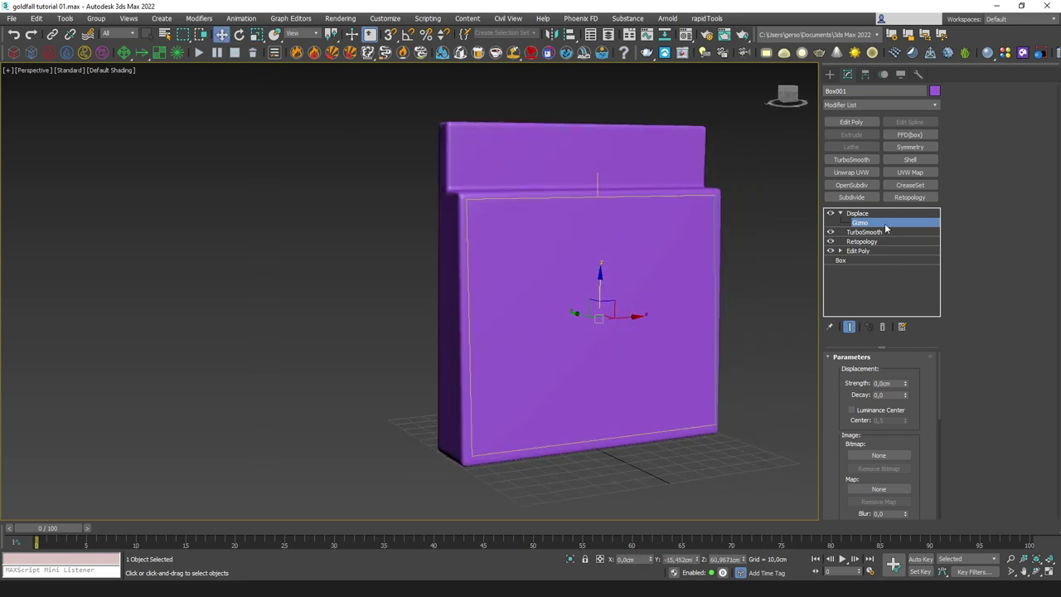
{"action": "left_click", "coordinate": [866, 224]}
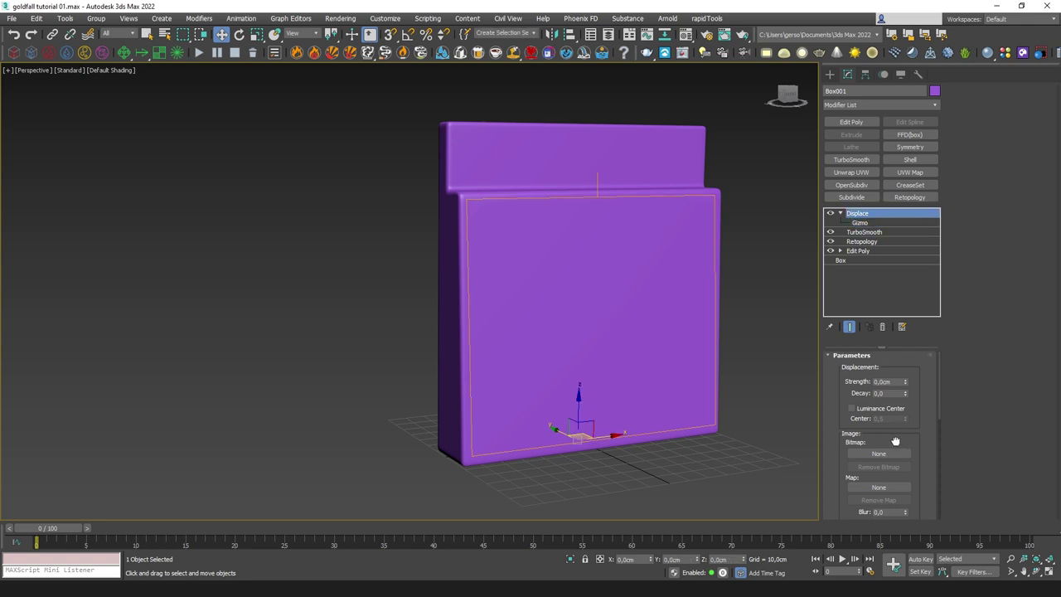
Set the Displace strength to about 4.08 cm and assign a Cellular map as its displacement map.
{"action": "scroll", "coordinate": [898, 434], "scroll_direction": "down", "scroll_amount": 1}
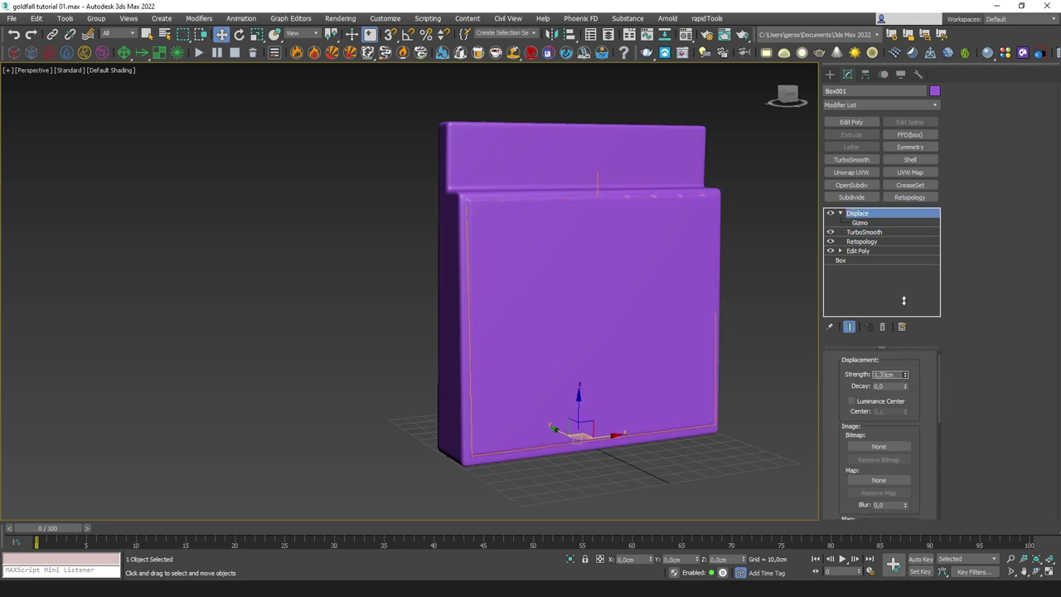
{"action": "left_click_drag", "start_coordinate": [904, 300], "coordinate": [898, 154]}
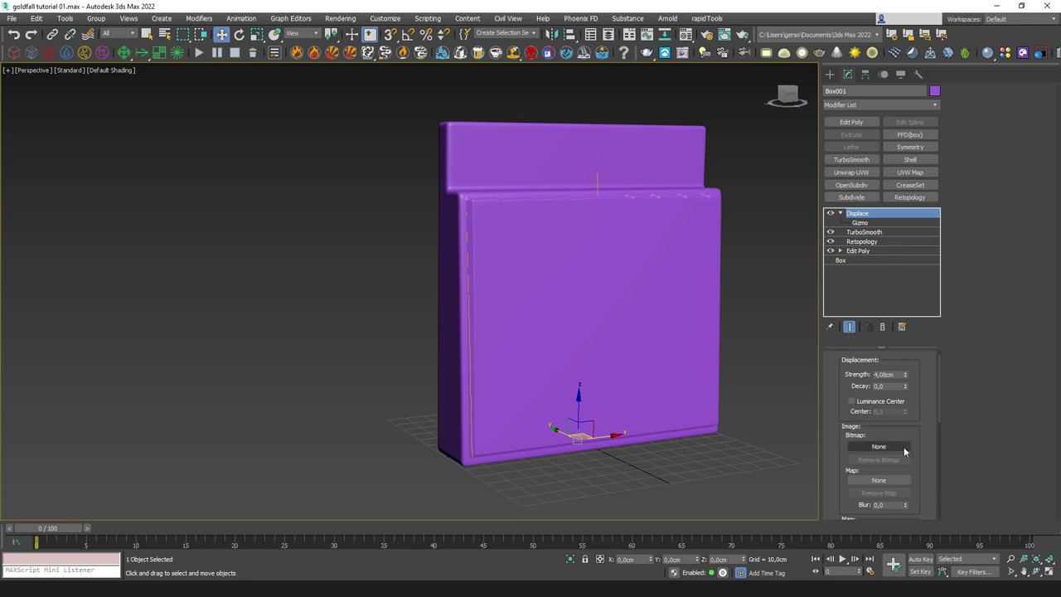
{"action": "left_click", "coordinate": [877, 480]}
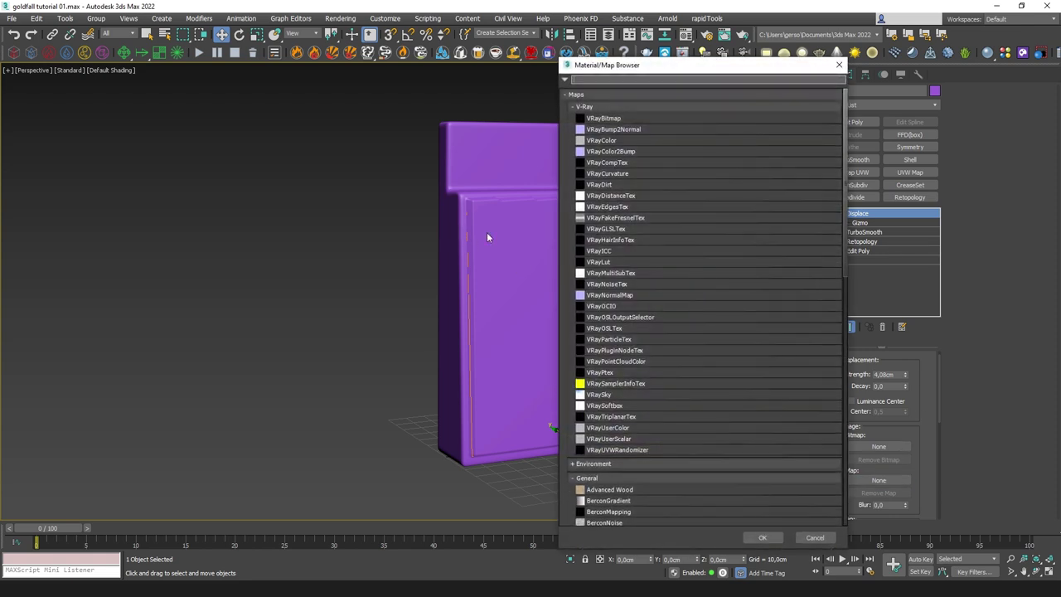
{"action": "scroll", "coordinate": [670, 373], "scroll_direction": "down", "scroll_amount": 11}
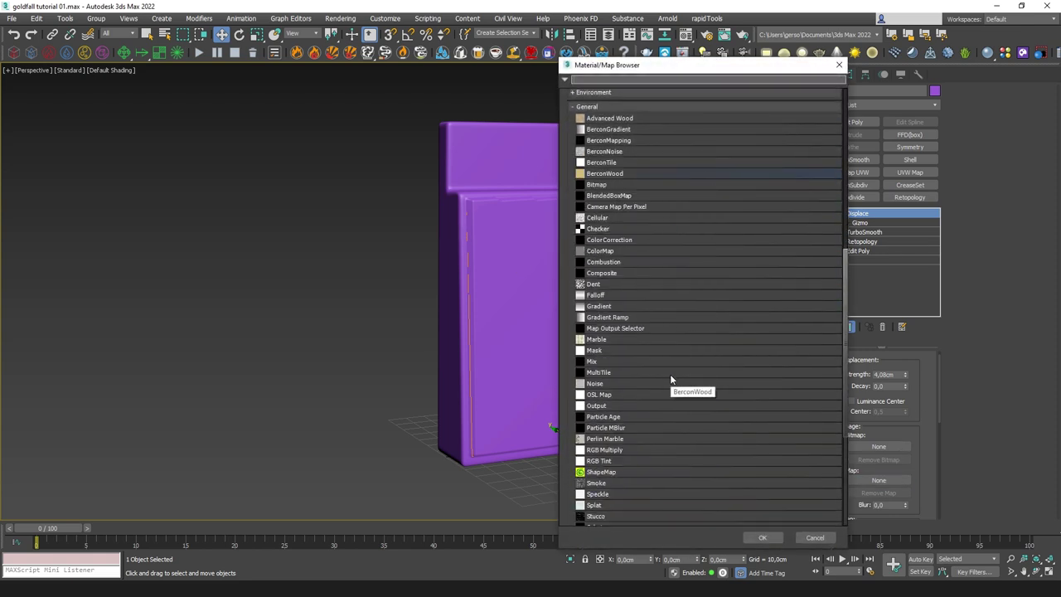
{"action": "double_click", "coordinate": [605, 217]}
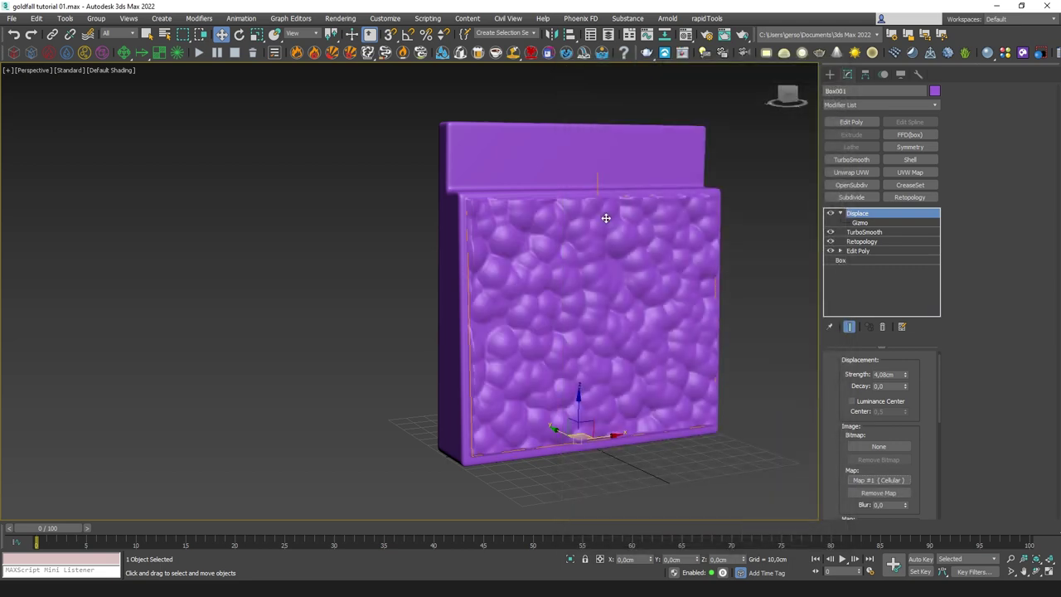
{"action": "middle_click_drag", "start_coordinate": [688, 296], "coordinate": [648, 125], "text": "alt"}
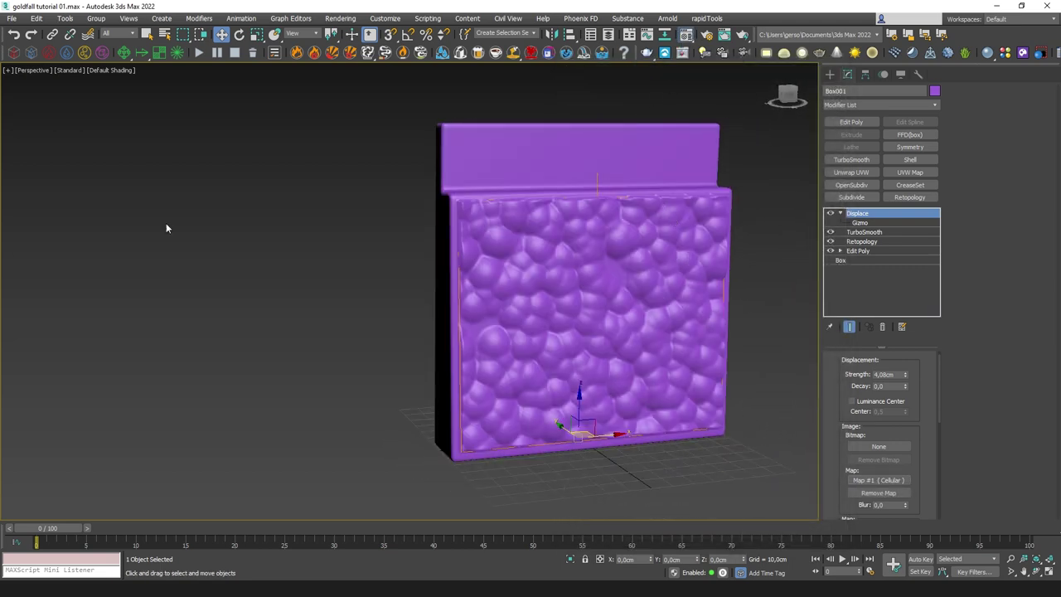
Load the Displace modifier's Cellular map into the last visible sample slot of the Material Editor.
{"action": "key", "text": "m"}
{"action": "left_click_drag", "start_coordinate": [895, 483], "coordinate": [563, 189]}
{"action": "left_click", "coordinate": [474, 408]}
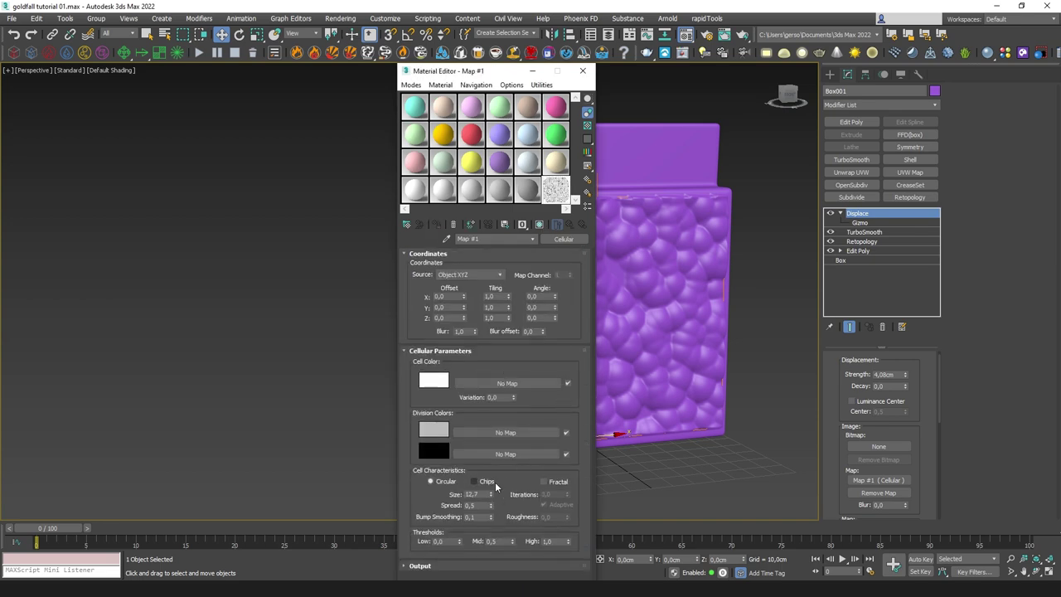
Switch the Cellular map's cells to Chips and set their size to 23.4.
{"action": "left_click", "coordinate": [495, 481]}
{"action": "scroll", "coordinate": [662, 296], "scroll_direction": "up", "scroll_amount": 3}
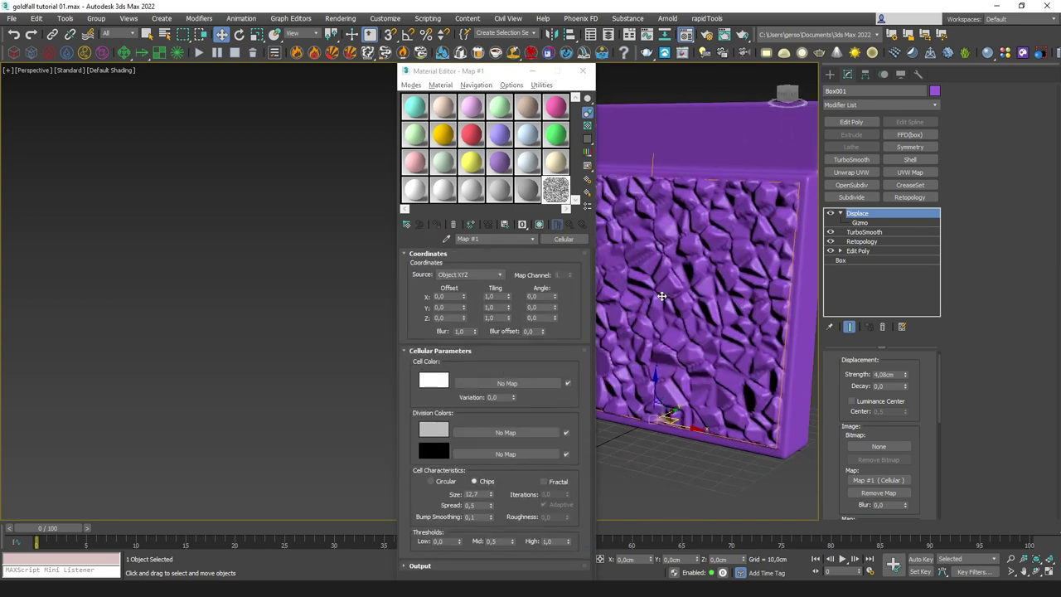
{"action": "scroll", "coordinate": [661, 296], "scroll_direction": "up", "scroll_amount": 2}
{"action": "left_click_drag", "start_coordinate": [491, 495], "coordinate": [492, 434]}
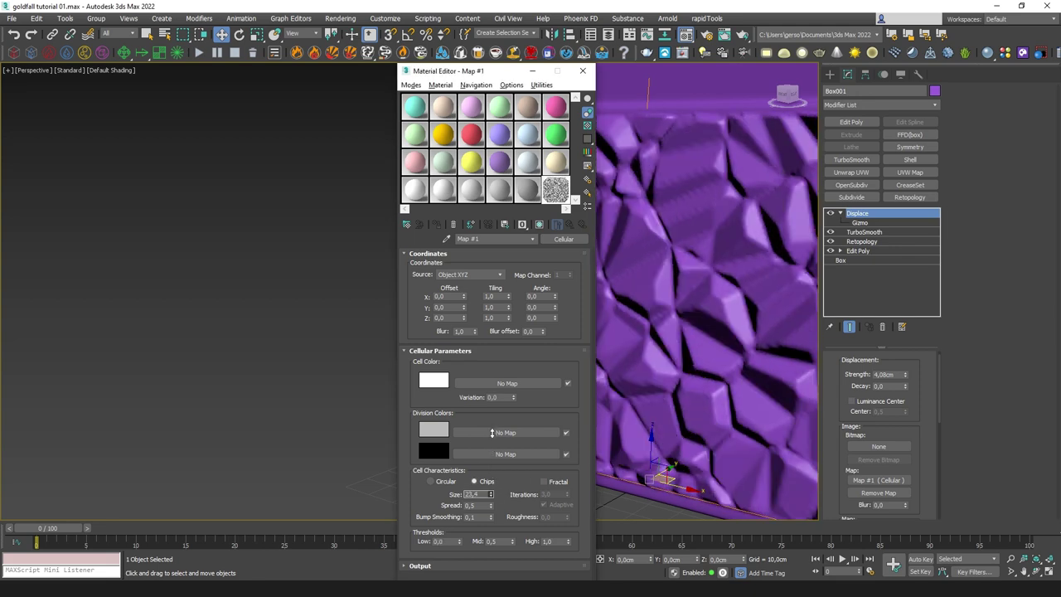
{"action": "scroll", "coordinate": [753, 321], "scroll_direction": "down", "scroll_amount": 3}
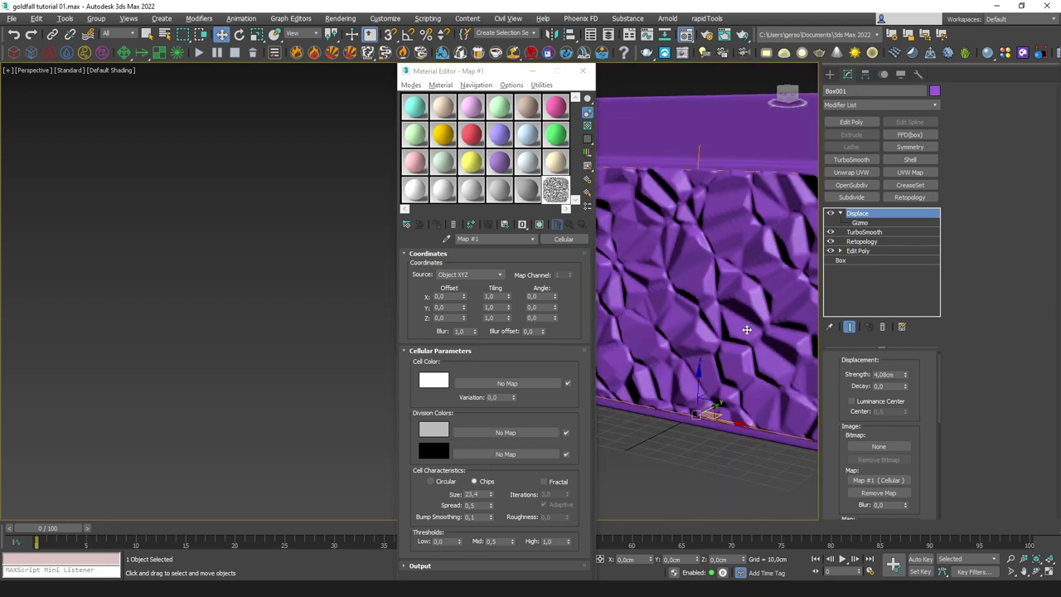
Set the Displace modifier's strength to 6 cm.
{"action": "middle_click_drag", "start_coordinate": [747, 330], "coordinate": [719, 333], "text": "alt"}
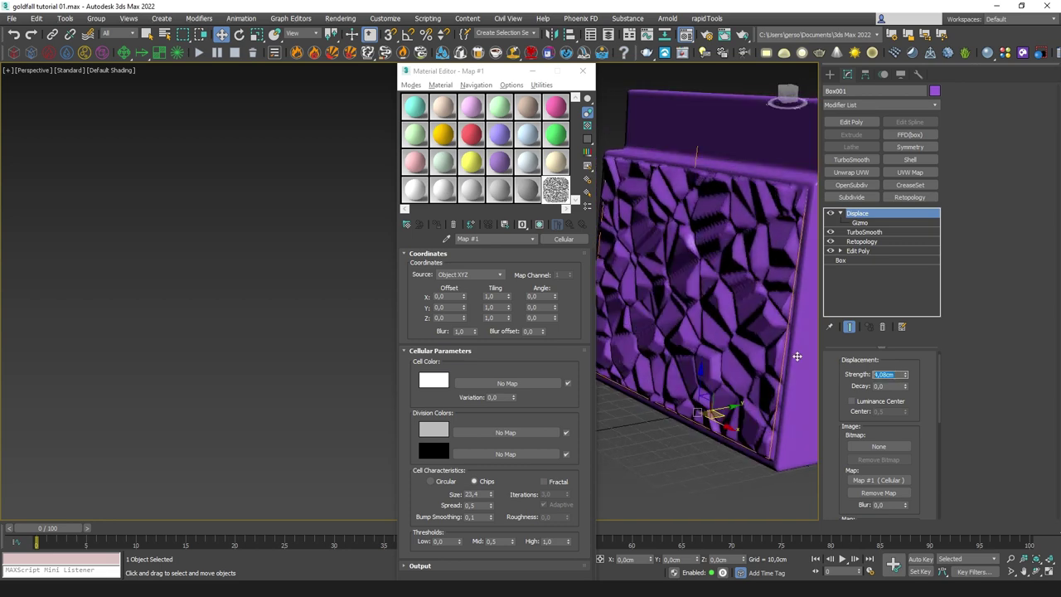
{"action": "type", "text": "6"}
{"action": "key", "text": "Return"}
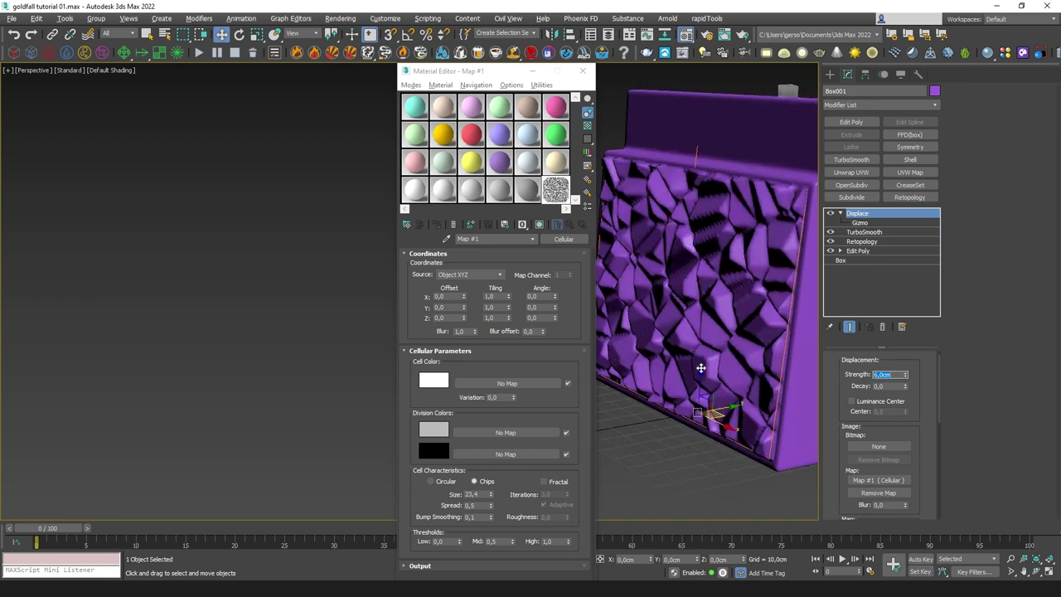
{"action": "middle_click_drag", "start_coordinate": [779, 331], "coordinate": [741, 325], "text": "alt"}
{"action": "key", "text": "r"}
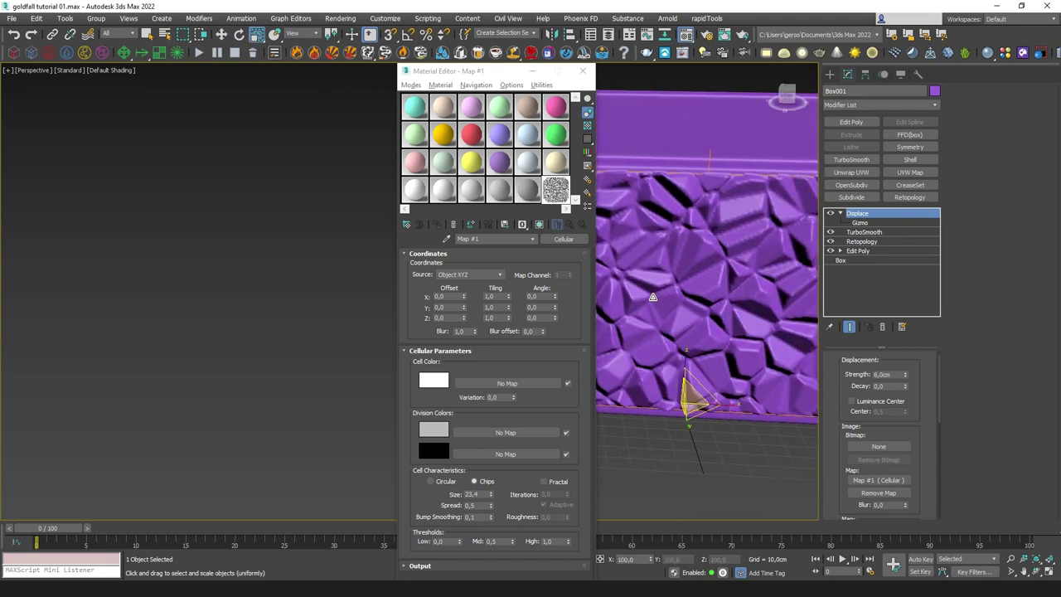
{"action": "scroll", "coordinate": [840, 504], "scroll_direction": "down", "scroll_amount": 3}
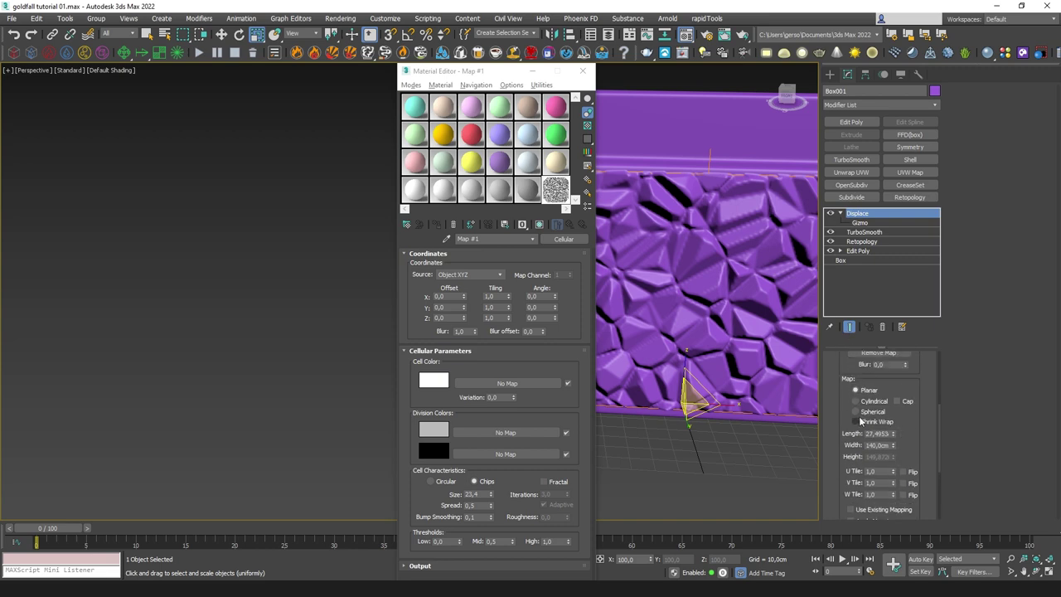
{"action": "left_click_drag", "start_coordinate": [726, 404], "coordinate": [755, 358]}
{"action": "middle_click_drag", "start_coordinate": [755, 358], "coordinate": [733, 345], "text": "alt"}
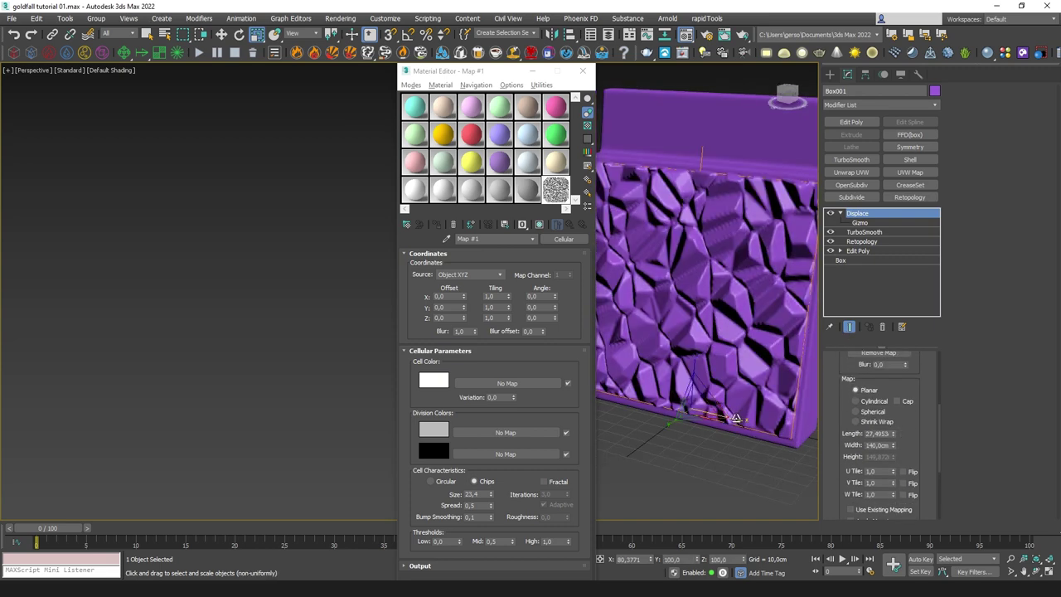
{"action": "left_click_drag", "start_coordinate": [735, 421], "coordinate": [713, 413]}
{"action": "key", "text": "ctrl+z"}
{"action": "key", "text": "ctrl+z"}
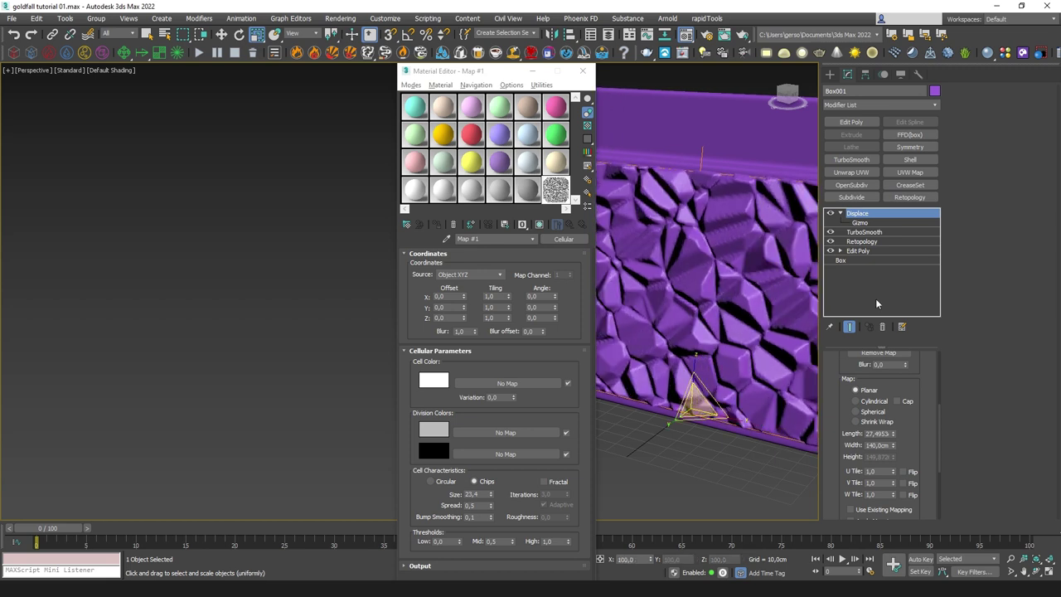
Activate the Displace modifier's gizmo and examine the displaced front face of the wall from several angles.
{"action": "left_click", "coordinate": [860, 223]}
{"action": "scroll", "coordinate": [729, 326], "scroll_direction": "down", "scroll_amount": 5}
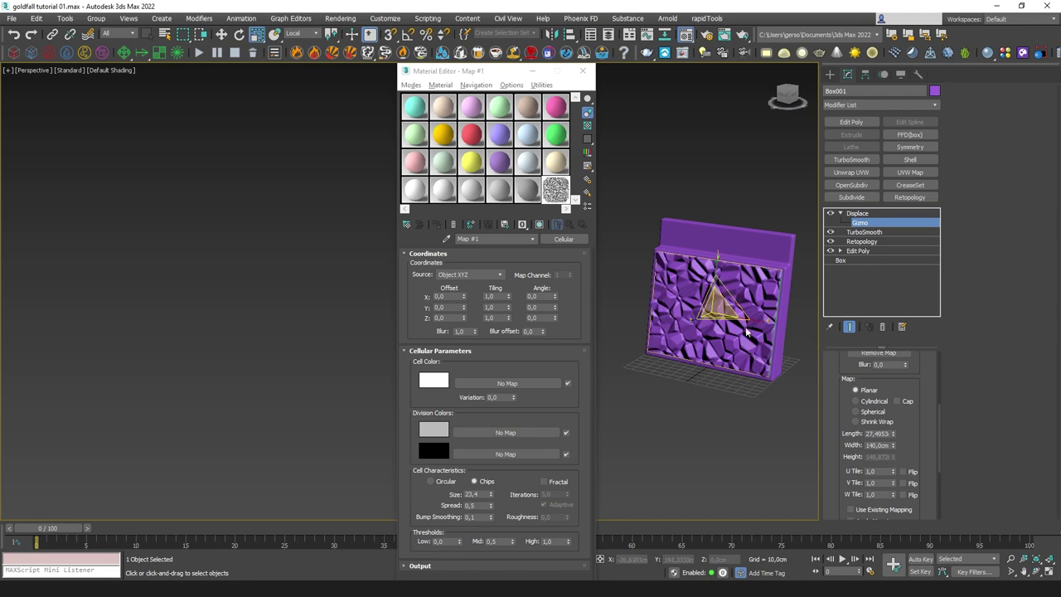
{"action": "scroll", "coordinate": [741, 334], "scroll_direction": "up", "scroll_amount": 3}
{"action": "middle_click_drag", "start_coordinate": [719, 329], "coordinate": [771, 358], "text": "alt"}
{"action": "scroll", "coordinate": [710, 318], "scroll_direction": "up", "scroll_amount": 5}
{"action": "scroll", "coordinate": [711, 320], "scroll_direction": "down", "scroll_amount": 3}
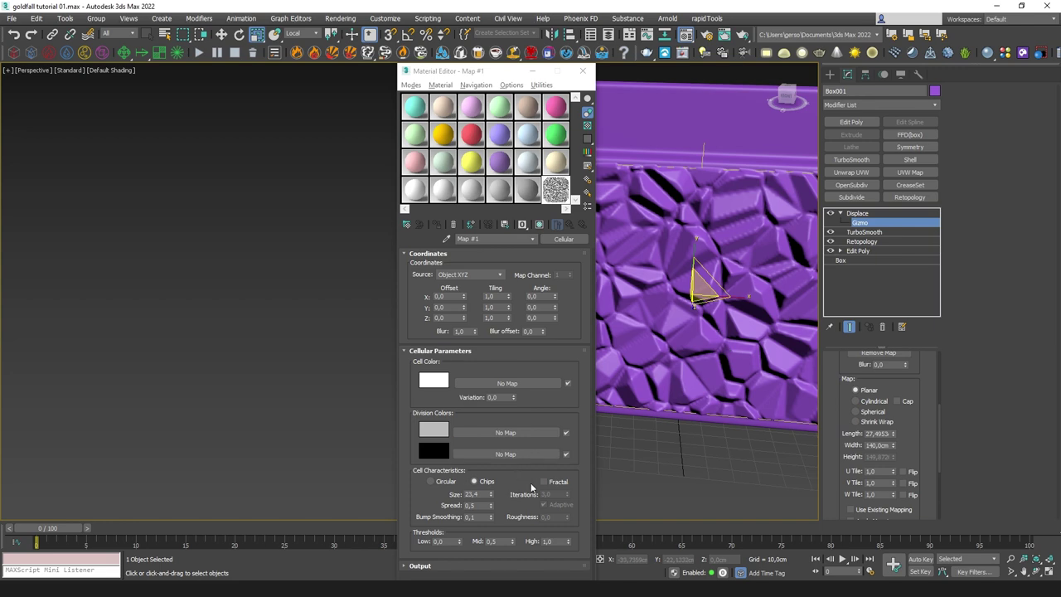
{"action": "middle_click_drag", "start_coordinate": [595, 411], "coordinate": [504, 434], "text": "alt"}
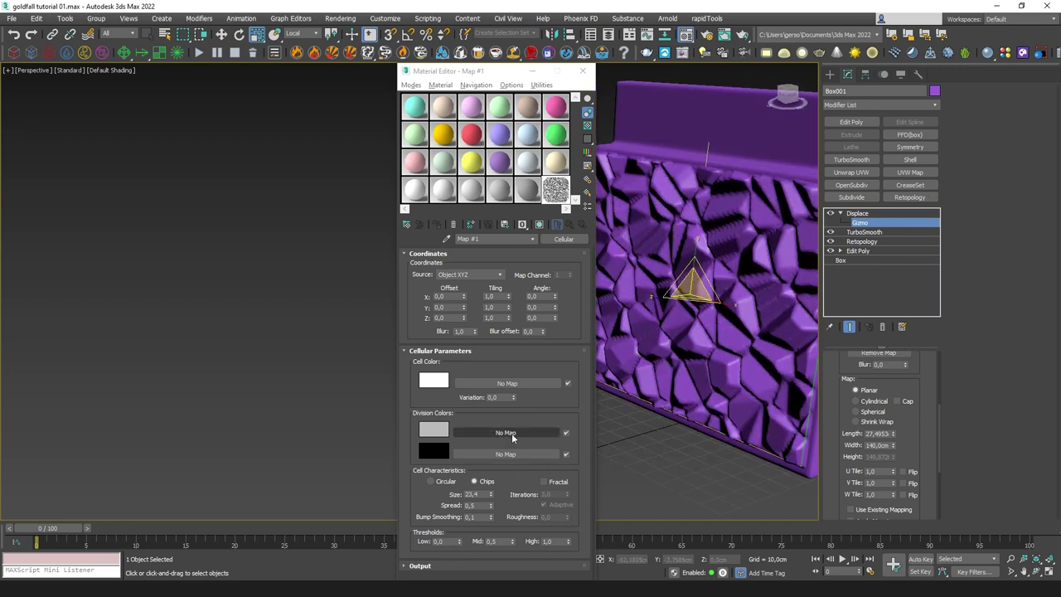
{"action": "middle_click_drag", "start_coordinate": [763, 381], "coordinate": [737, 377], "text": "alt"}
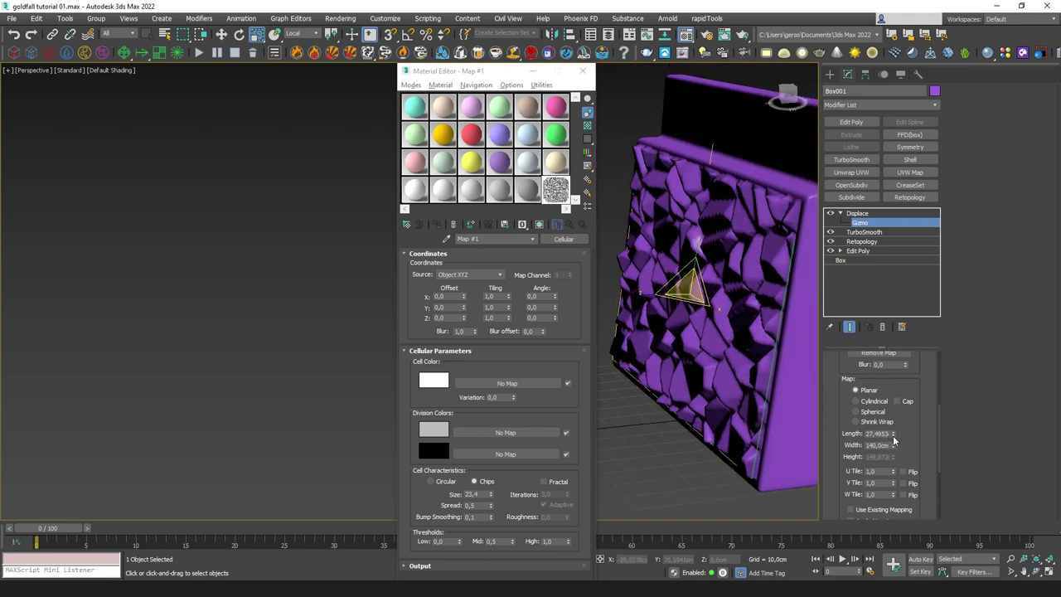
{"action": "scroll", "coordinate": [847, 365], "scroll_direction": "up", "scroll_amount": 5}
{"action": "middle_click_drag", "start_coordinate": [726, 282], "coordinate": [833, 283], "text": "alt"}
{"action": "key", "text": "w"}
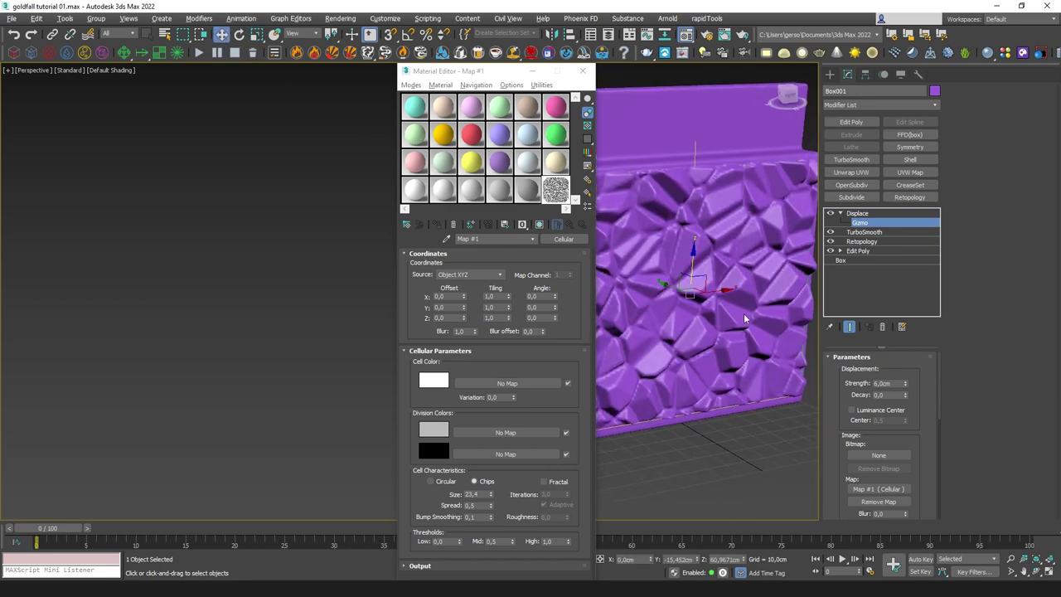
{"action": "mouse_move", "coordinate": [744, 318]}
{"action": "middle_mouse_down", "text": "alt"}
{"action": "mouse_move", "coordinate": [676, 305]}
{"action": "mouse_move", "coordinate": [736, 301]}
{"action": "middle_mouse_up", "text": "alt"}
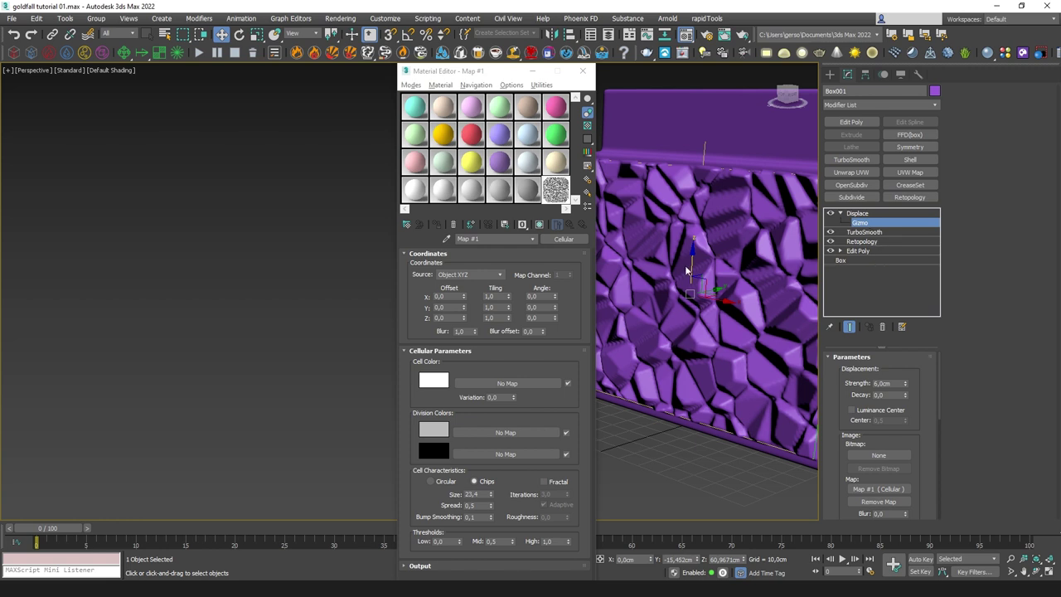
Leave gizmo editing and set the Cellular map's Z offset to 9.9.
{"action": "left_click", "coordinate": [862, 223]}
{"action": "left_click_drag", "start_coordinate": [464, 318], "coordinate": [461, 224]}
{"action": "middle_click_drag", "start_coordinate": [685, 252], "coordinate": [622, 288], "text": "alt"}
{"action": "left_click_drag", "start_coordinate": [463, 317], "coordinate": [472, 364]}
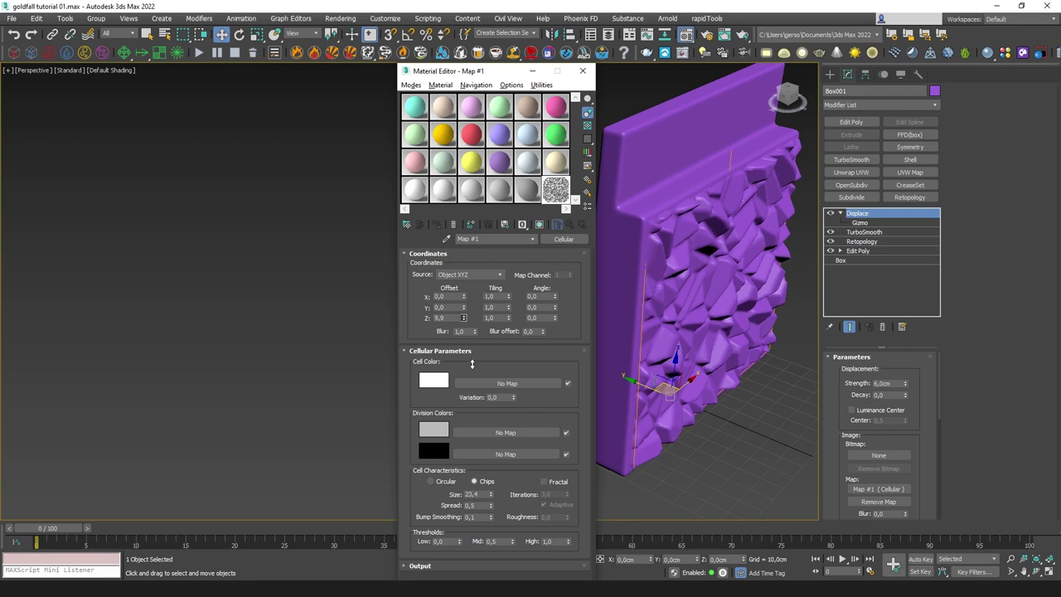
Try a blur of about 1.59 on the Displace modifier's map and restore it to 0.
{"action": "middle_click_drag", "start_coordinate": [751, 278], "coordinate": [688, 249], "text": "alt"}
{"action": "scroll", "coordinate": [844, 491], "scroll_direction": "down", "scroll_amount": 3}
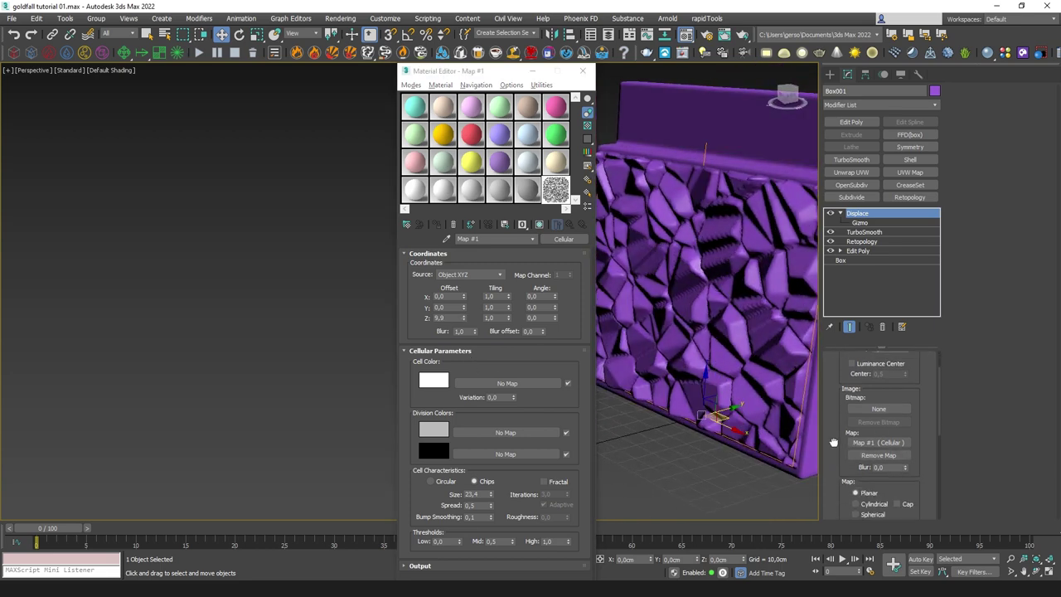
{"action": "left_click_drag", "start_coordinate": [906, 459], "coordinate": [905, 447]}
{"action": "left_click_drag", "start_coordinate": [898, 394], "coordinate": [905, 456]}
{"action": "right_click", "coordinate": [906, 459]}
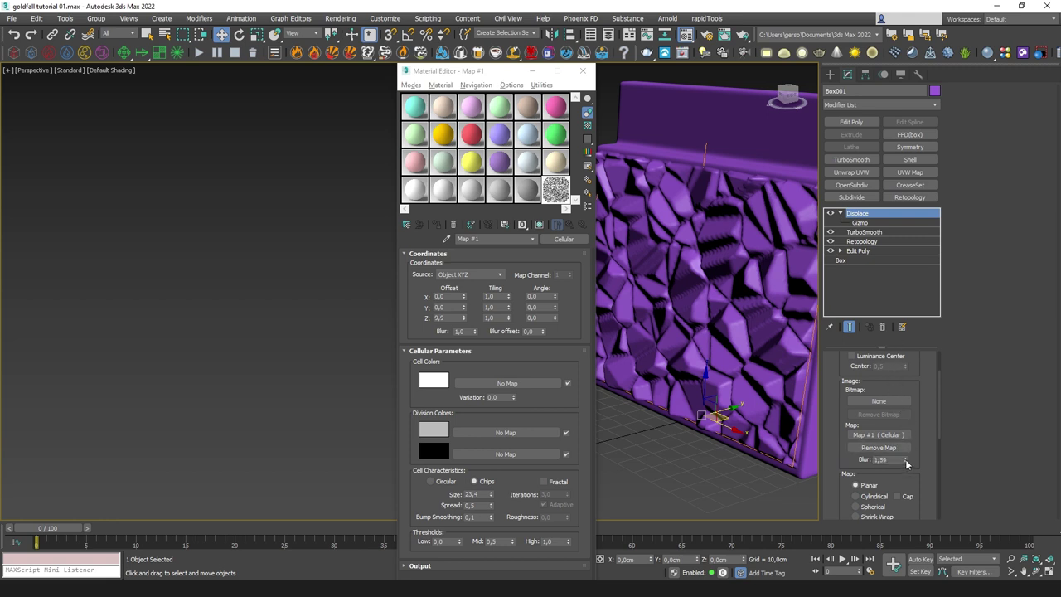
Try decay values of about 1.115 and 50 on the Displace modifier and set the decay back to 0.
{"action": "scroll", "coordinate": [901, 415], "scroll_direction": "up", "scroll_amount": 3}
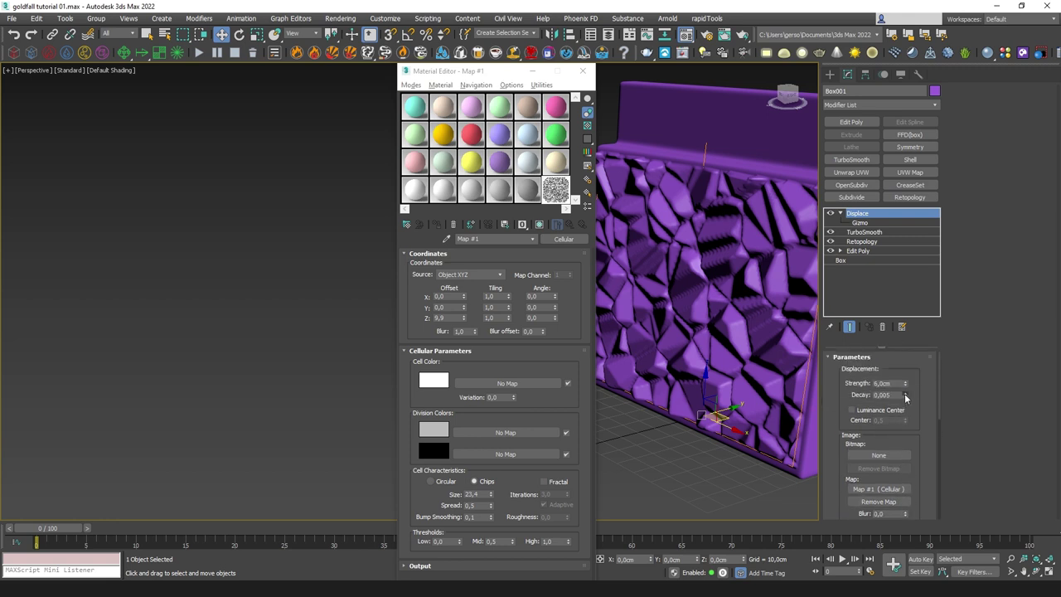
{"action": "left_click_drag", "start_coordinate": [905, 397], "coordinate": [900, 364]}
{"action": "middle_click_drag", "start_coordinate": [671, 345], "coordinate": [646, 352], "text": "alt"}
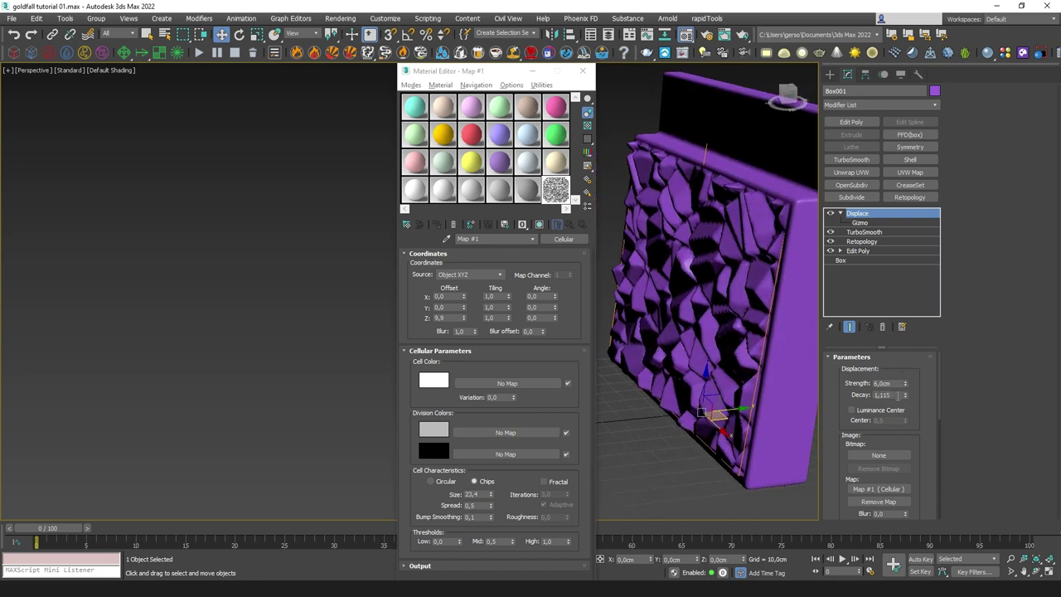
{"action": "double_click", "coordinate": [898, 396]}
{"action": "key", "text": "Return"}
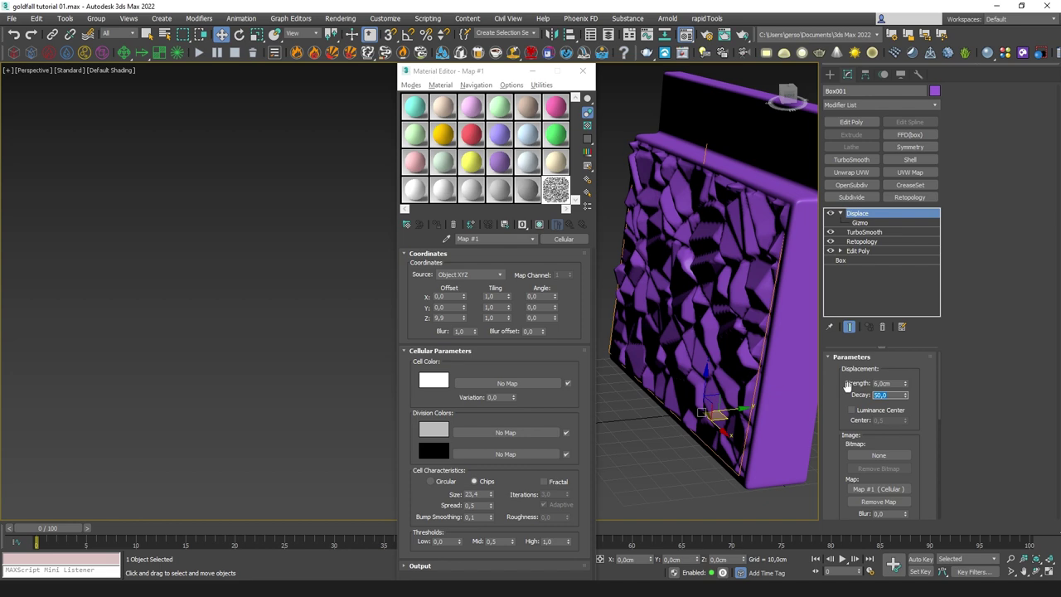
{"action": "key", "text": "Return"}
Set the Cellular map's cell size to 22.5 and its Z offset to 2.7.
{"action": "middle_click_drag", "start_coordinate": [720, 279], "coordinate": [728, 218], "text": "alt"}
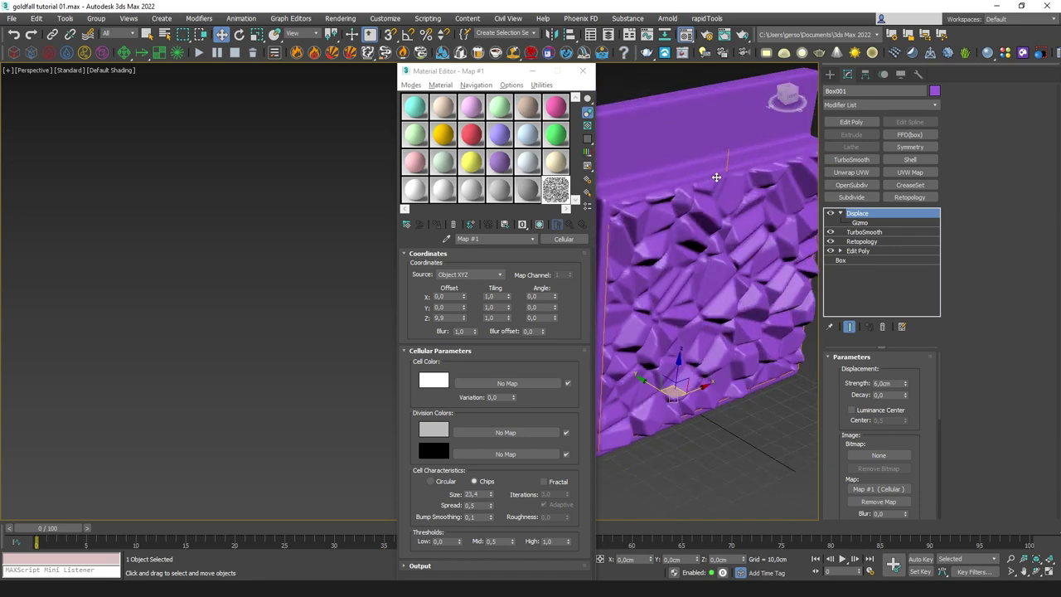
{"action": "middle_click_drag", "start_coordinate": [716, 176], "coordinate": [663, 216], "text": "alt"}
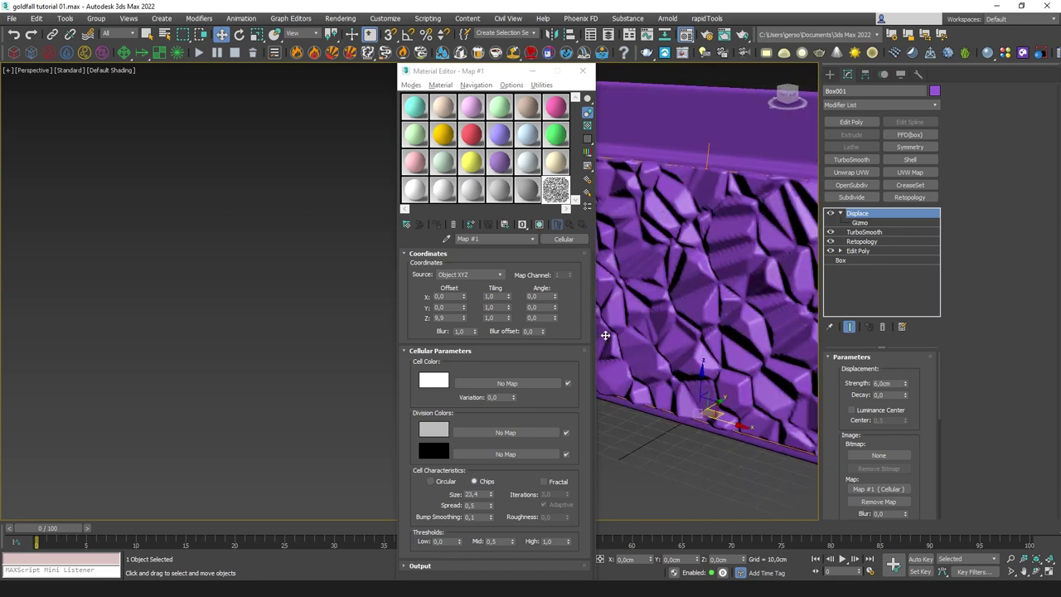
{"action": "middle_click_drag", "start_coordinate": [718, 176], "coordinate": [858, 197], "text": "alt"}
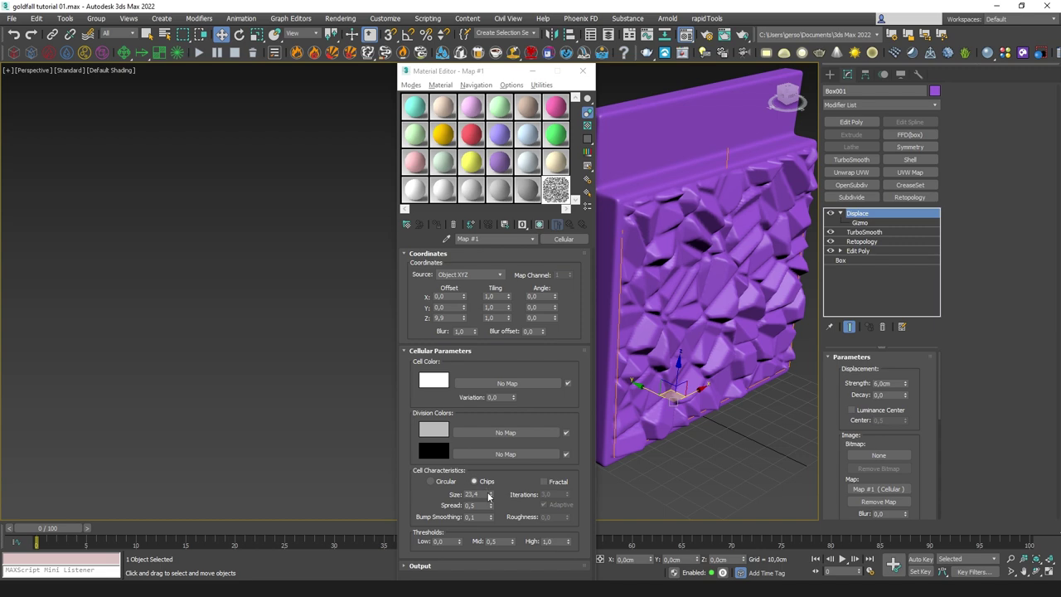
{"action": "left_click_drag", "start_coordinate": [489, 495], "coordinate": [492, 496]}
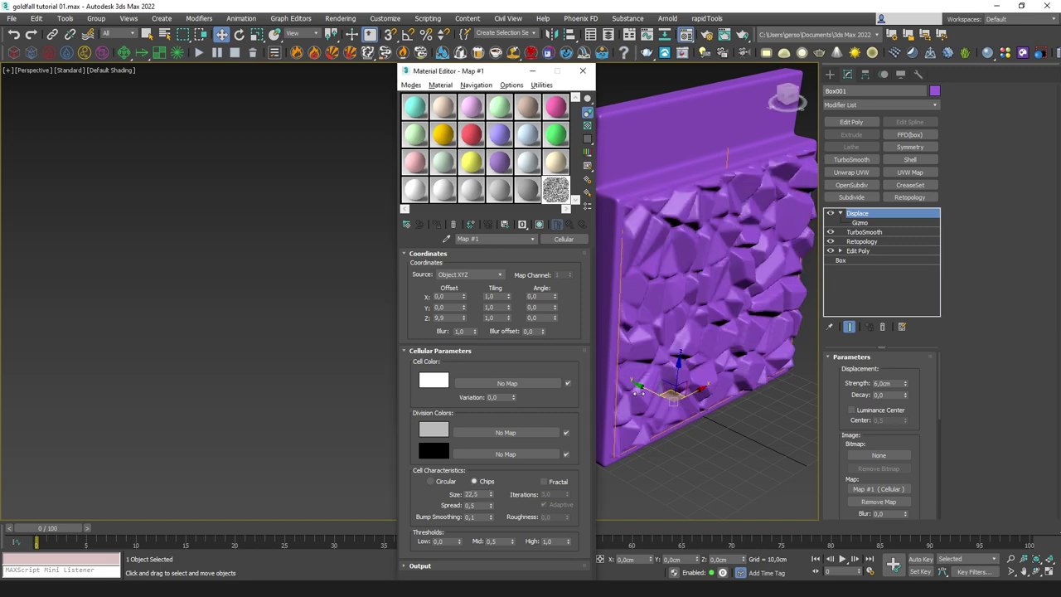
{"action": "key", "text": "alt"}
{"action": "left_click_drag", "start_coordinate": [463, 318], "coordinate": [463, 358]}
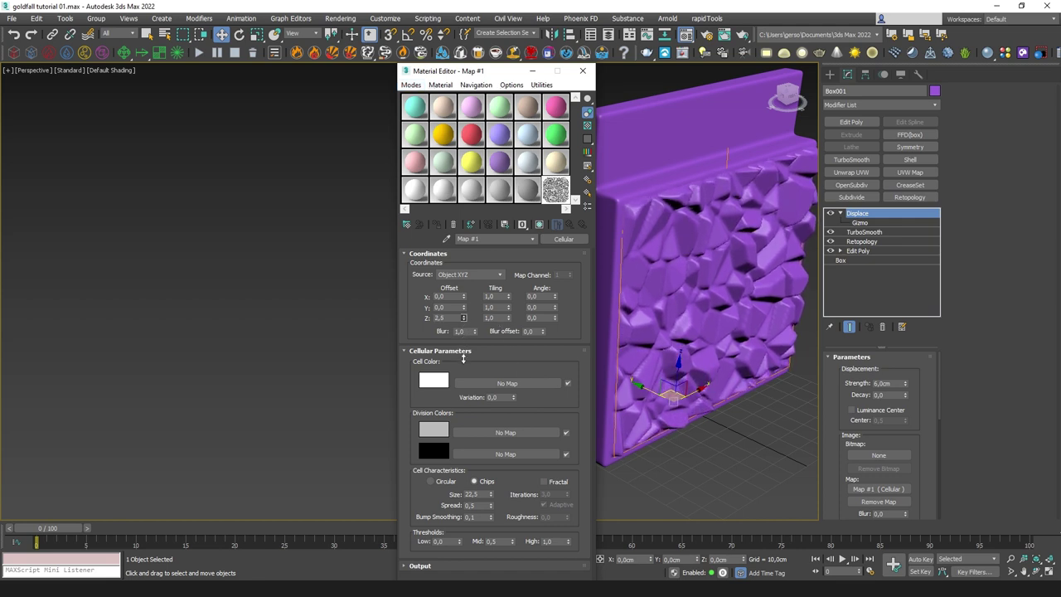
{"action": "mouse_move", "coordinate": [791, 286]}
{"action": "middle_mouse_down", "text": "alt"}
{"action": "mouse_move", "coordinate": [754, 278]}
{"action": "mouse_move", "coordinate": [794, 274]}
{"action": "middle_mouse_up", "text": "alt"}
Lower the Displace gizmo slightly to a Z position of about 60.51 cm and leave gizmo editing.
{"action": "left_click", "coordinate": [862, 226]}
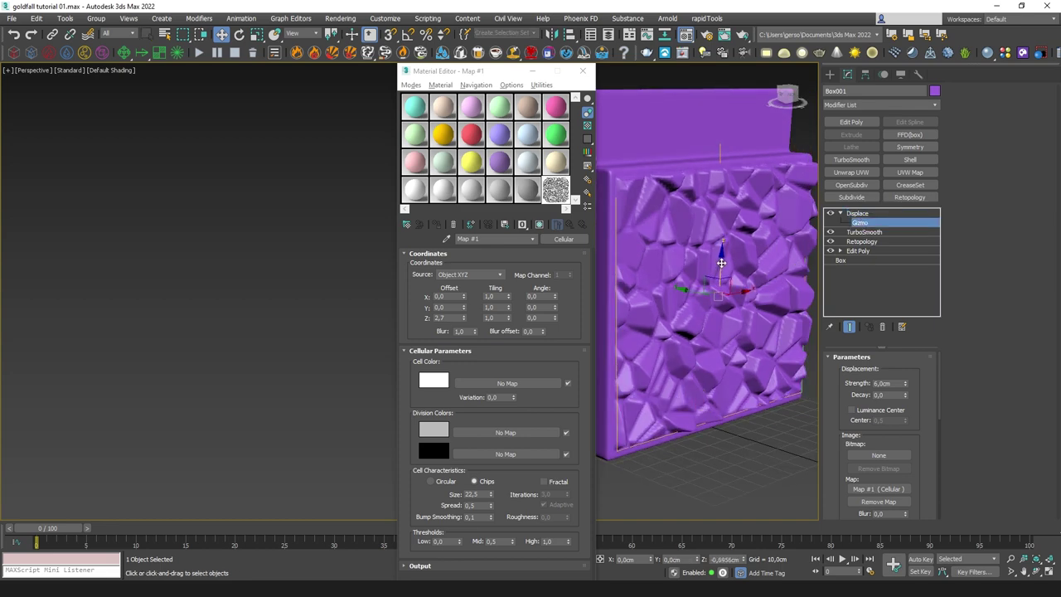
{"action": "left_click_drag", "start_coordinate": [721, 263], "coordinate": [736, 280]}
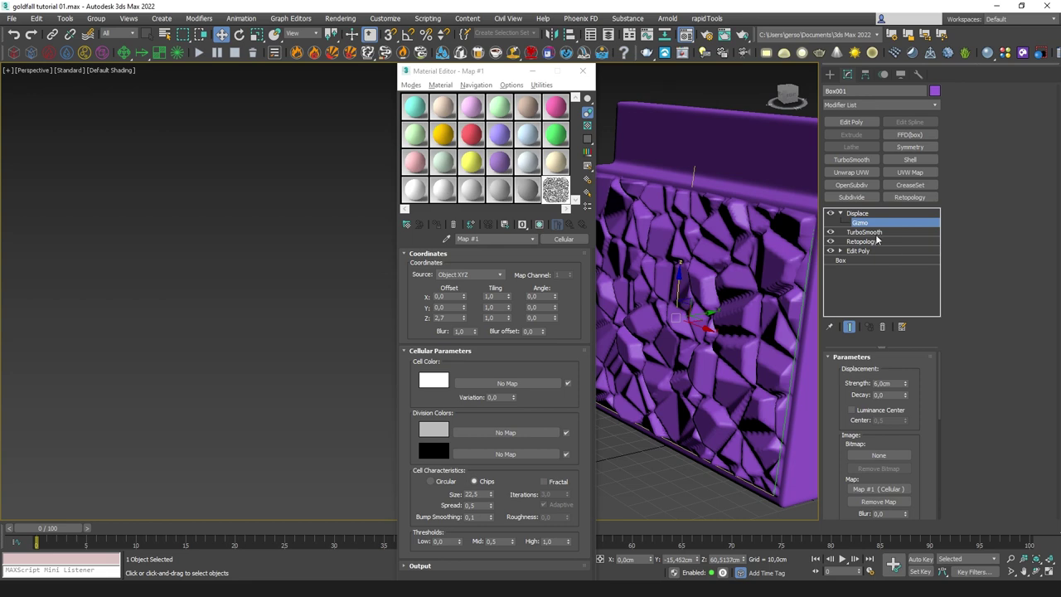
{"action": "left_click", "coordinate": [868, 225]}
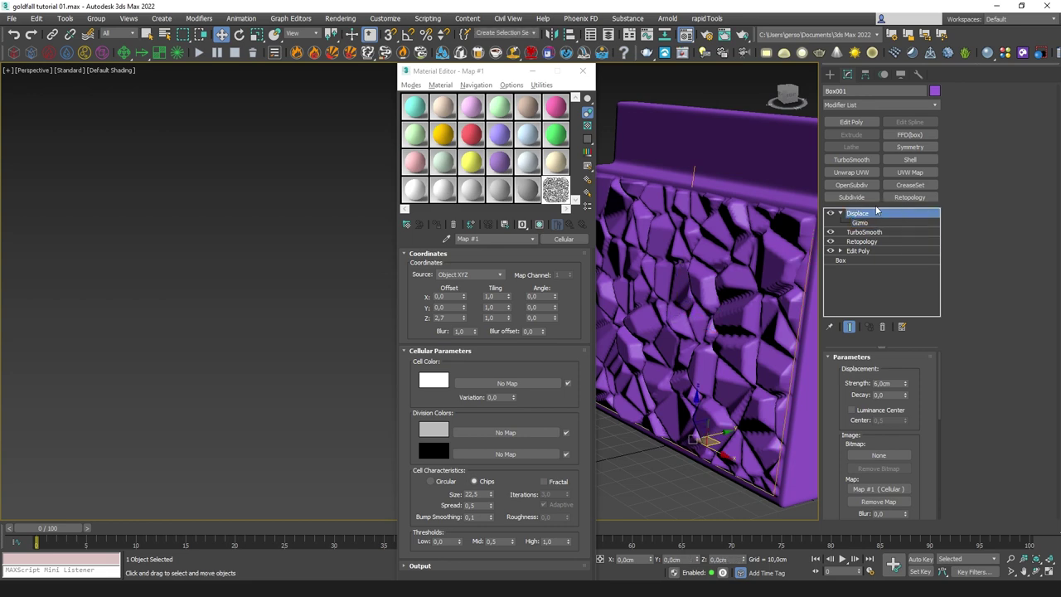
Add a Relax modifier above Displace with a relax value of 1.0 and 5 iterations.
{"action": "left_click", "coordinate": [930, 105]}
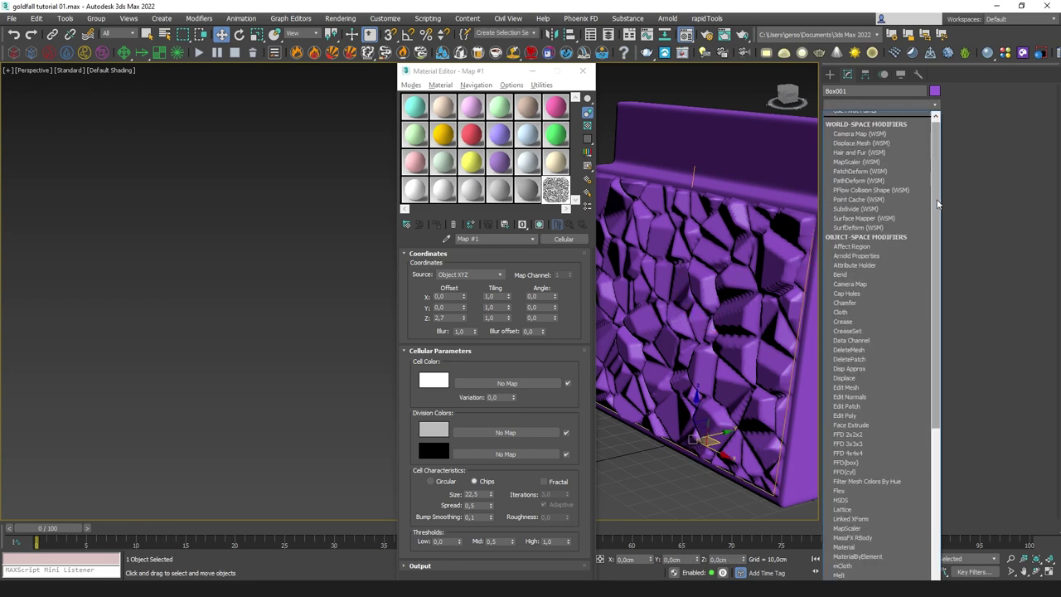
{"action": "left_click_drag", "start_coordinate": [937, 199], "coordinate": [942, 437]}
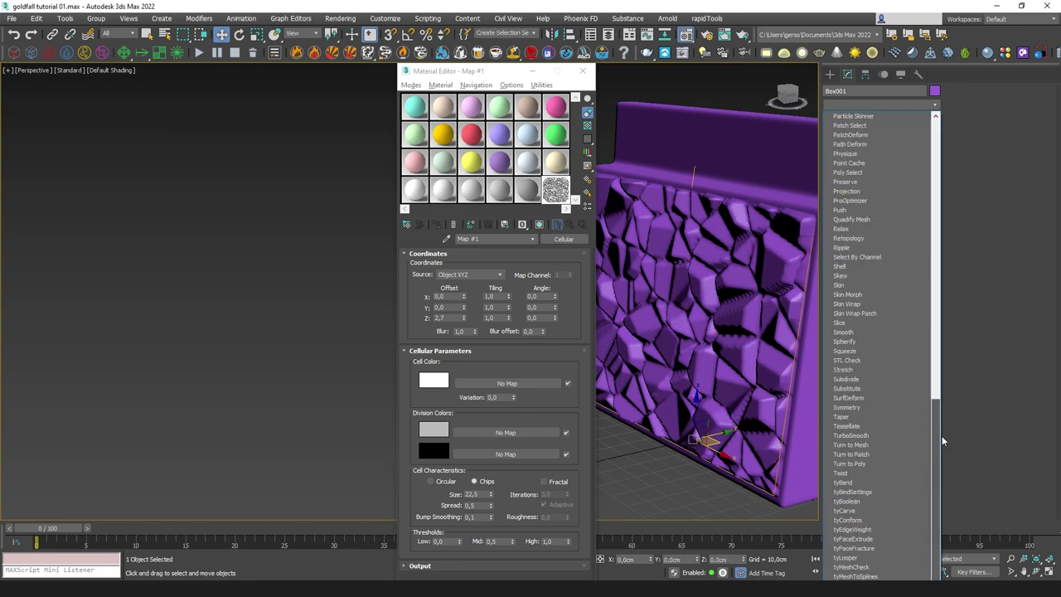
{"action": "left_click", "coordinate": [863, 228]}
{"action": "left_click", "coordinate": [905, 384]}
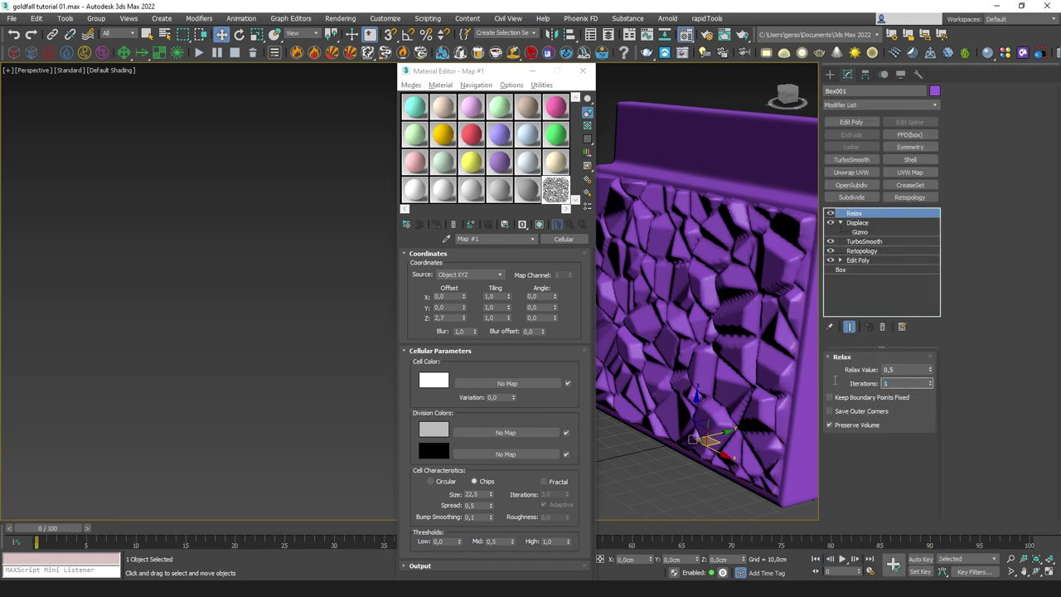
{"action": "type", "text": "5"}
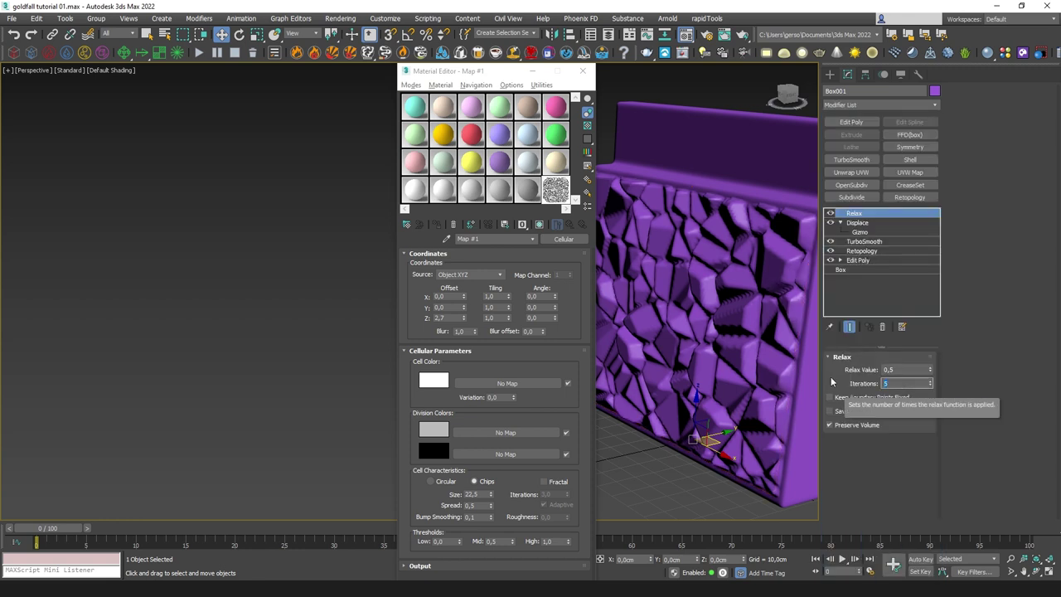
{"action": "key", "text": "shift+Tab"}
{"action": "type", "text": "1"}
{"action": "key", "text": "Return"}
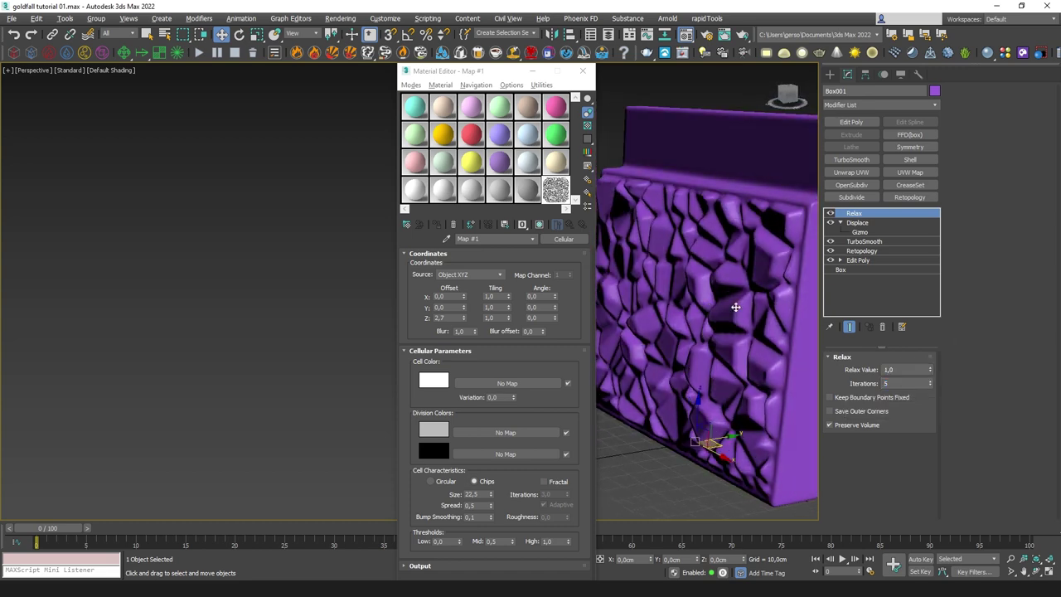
Add another TurboSmooth modifier above Relax and close the Material Editor.
{"action": "left_click", "coordinate": [858, 159]}
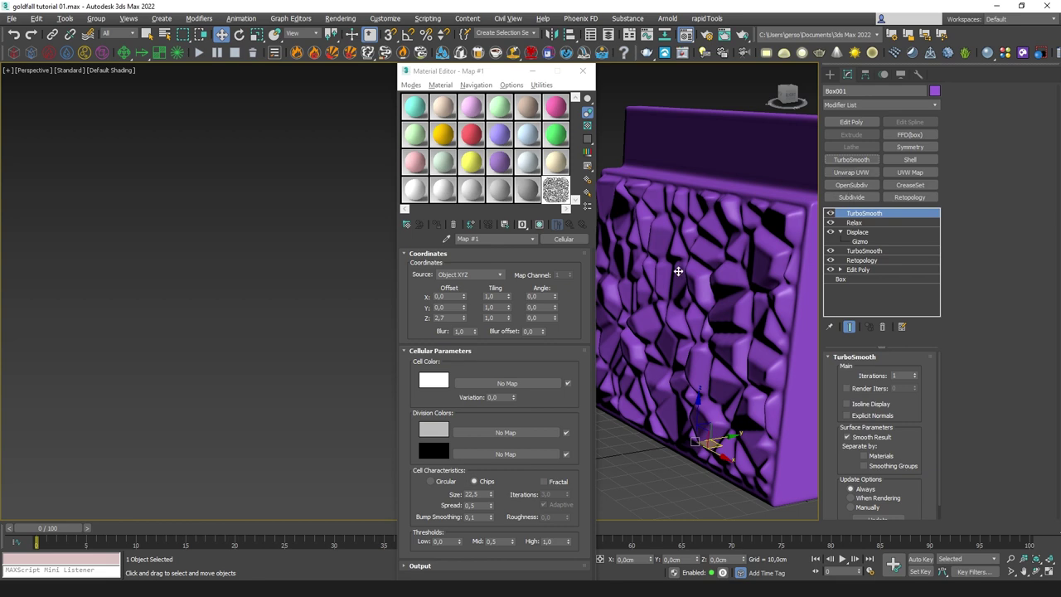
{"action": "middle_click_drag", "start_coordinate": [797, 265], "coordinate": [580, 377], "text": "alt"}
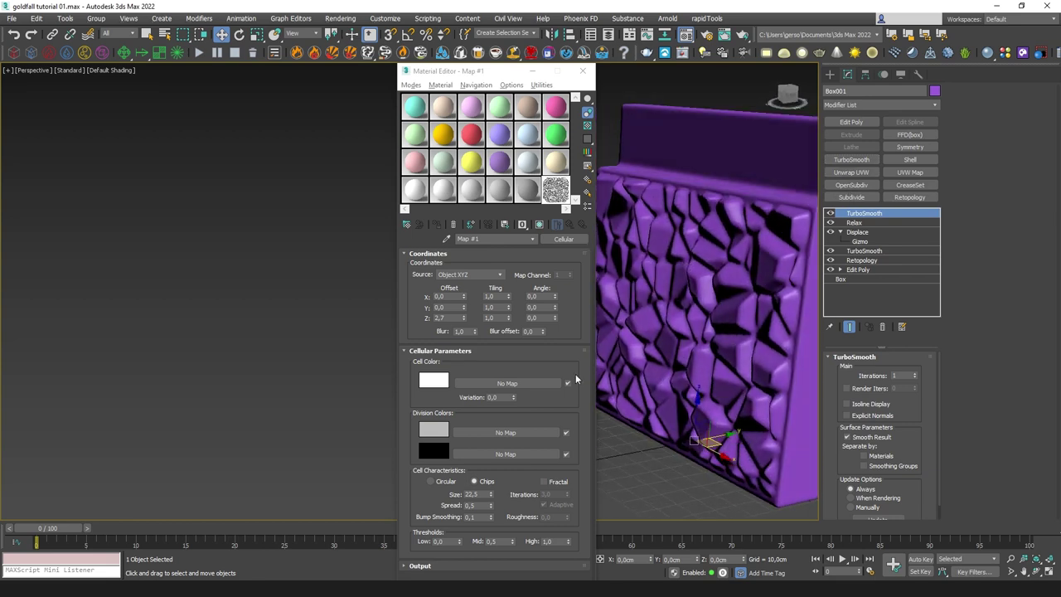
{"action": "left_click", "coordinate": [474, 494]}
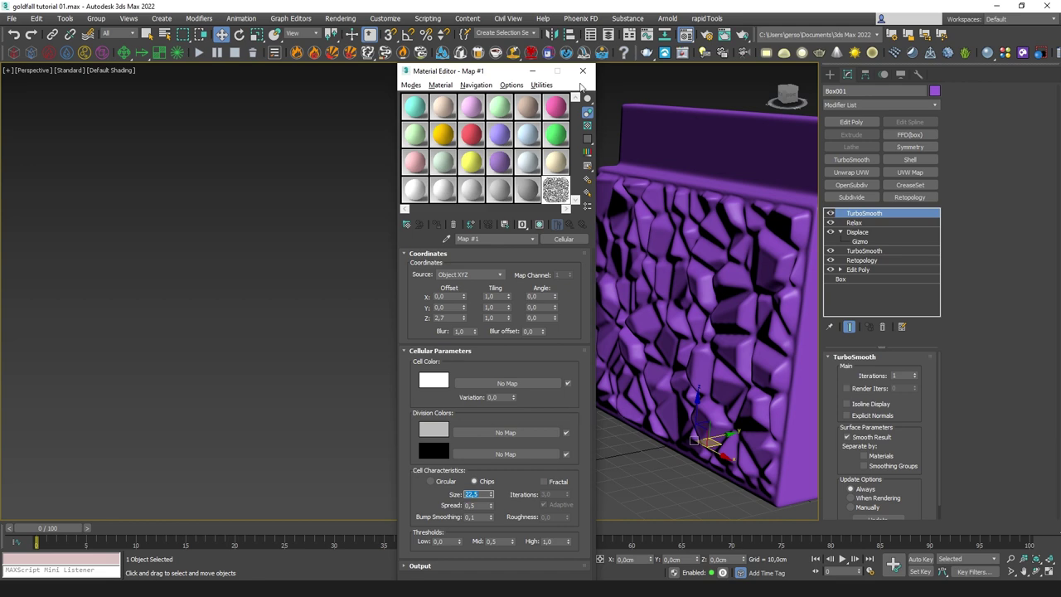
{"action": "left_click", "coordinate": [582, 70]}
{"action": "middle_click_drag", "start_coordinate": [630, 220], "coordinate": [518, 255], "text": "alt"}
{"action": "middle_click_drag", "start_coordinate": [616, 256], "coordinate": [656, 266], "text": "alt"}
{"action": "middle_click_drag", "start_coordinate": [500, 310], "coordinate": [529, 318], "text": "alt"}
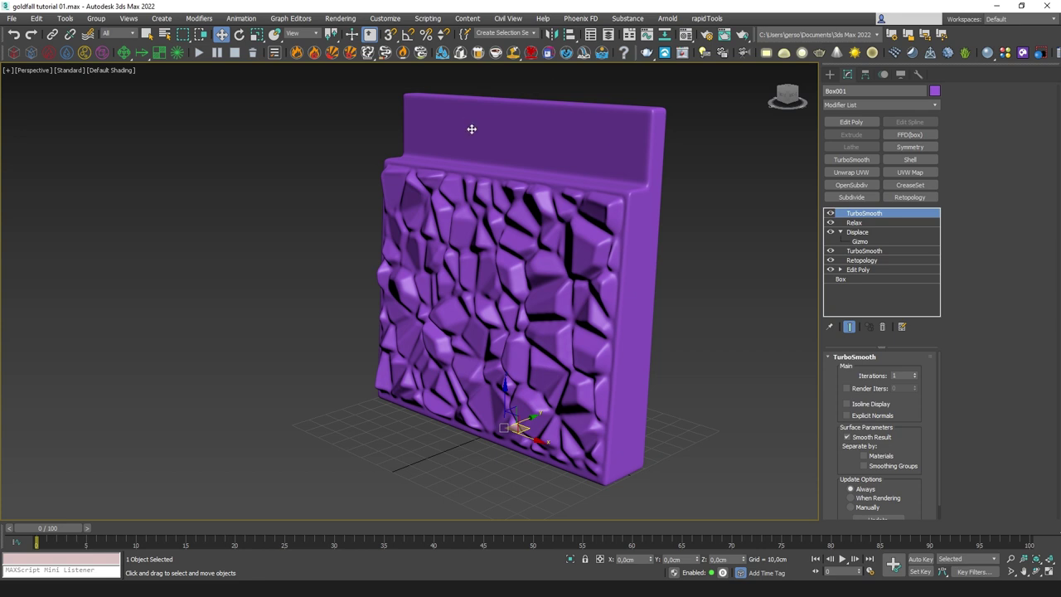
Show the Scene Explorer with objects grouped by layer and hide its Find toolbar.
{"action": "left_click", "coordinate": [591, 34]}
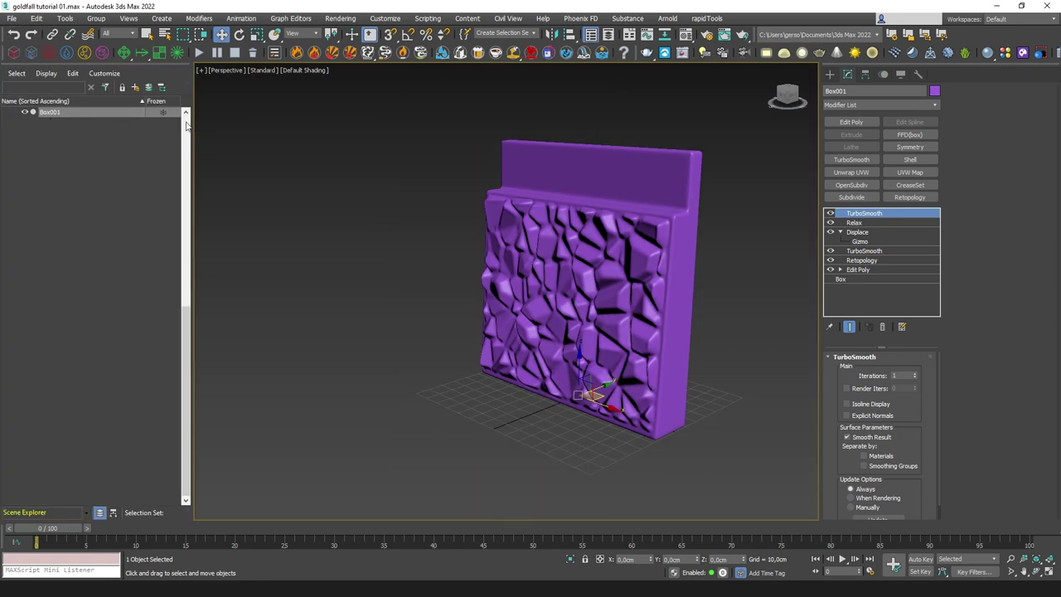
{"action": "left_click", "coordinate": [105, 73]}
{"action": "mouse_move", "coordinate": [124, 86]}
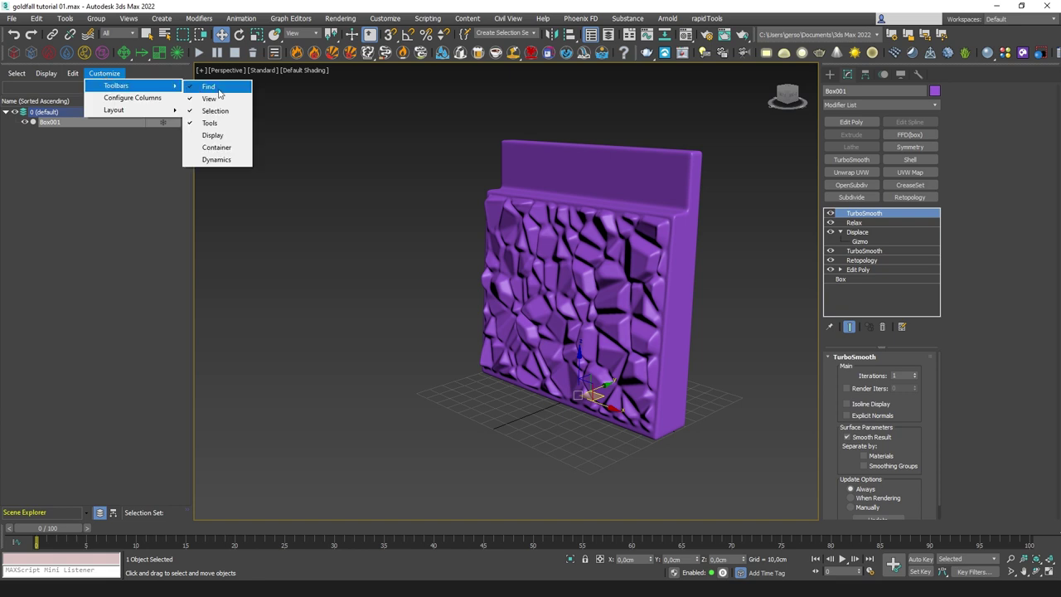
{"action": "left_click", "coordinate": [219, 90]}
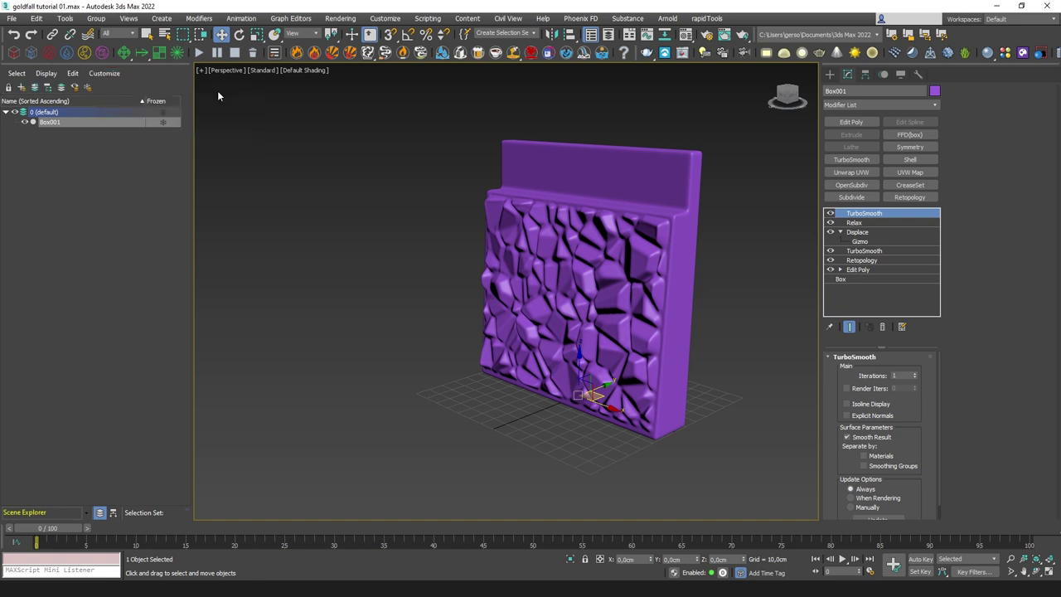
Rename Box001 as wall in the Scene Explorer and deselect it.
{"action": "left_click", "coordinate": [58, 125]}
{"action": "type", "text": "wall"}
{"action": "key", "text": "Return"}
{"action": "middle_click_drag", "start_coordinate": [655, 317], "coordinate": [623, 323], "text": "alt"}
{"action": "left_click", "coordinate": [742, 291]}
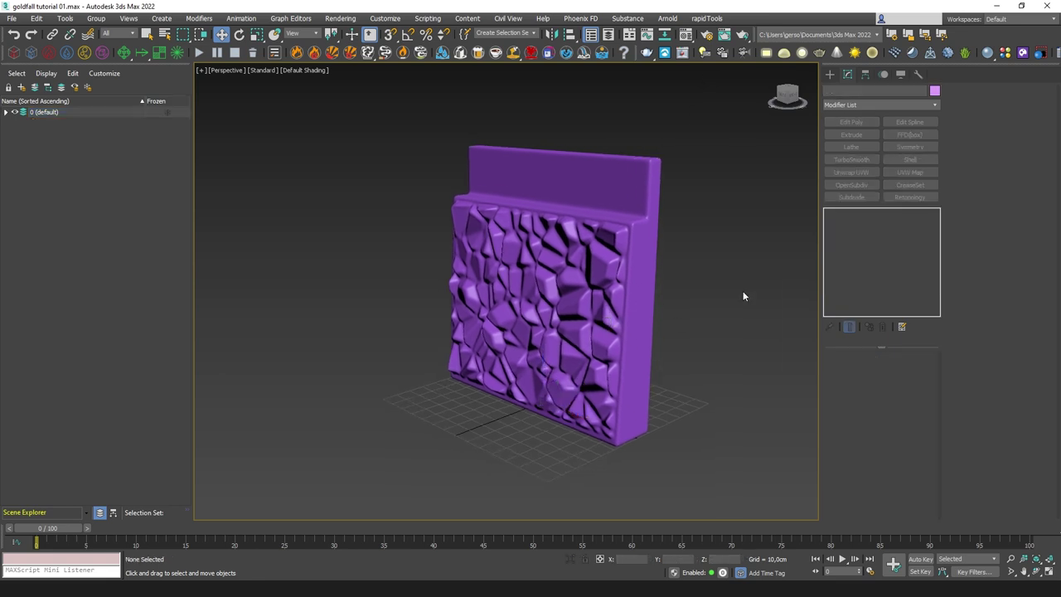
Create a cylinder about 96 cm high in front of the wall and set its radius to 2 cm.
{"action": "middle_click_drag", "start_coordinate": [743, 291], "coordinate": [609, 279], "text": "alt"}
{"action": "scroll", "coordinate": [568, 283], "scroll_direction": "up", "scroll_amount": 3}
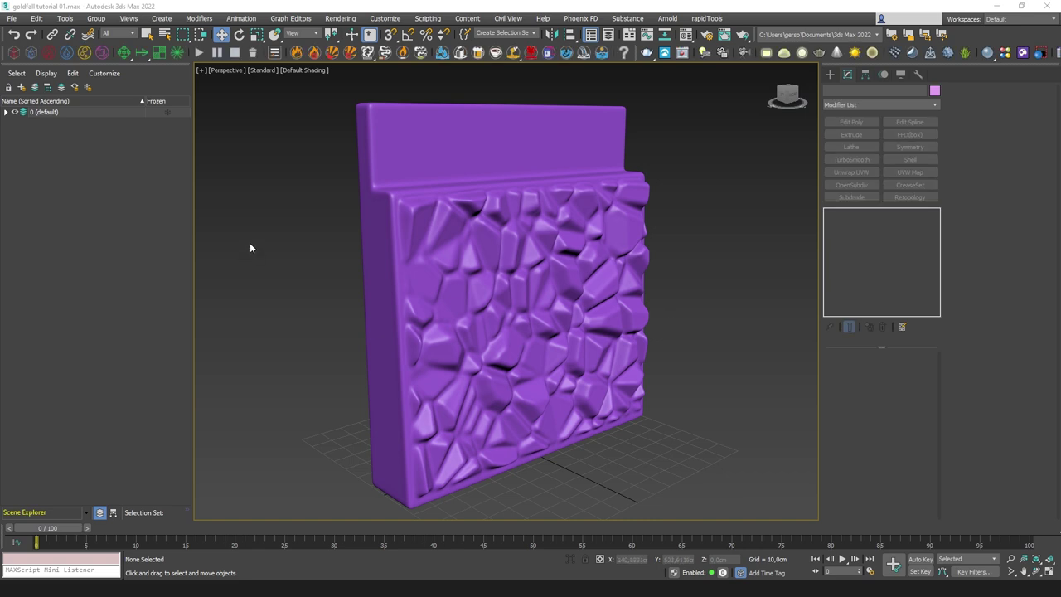
{"action": "left_click", "coordinate": [6, 112]}
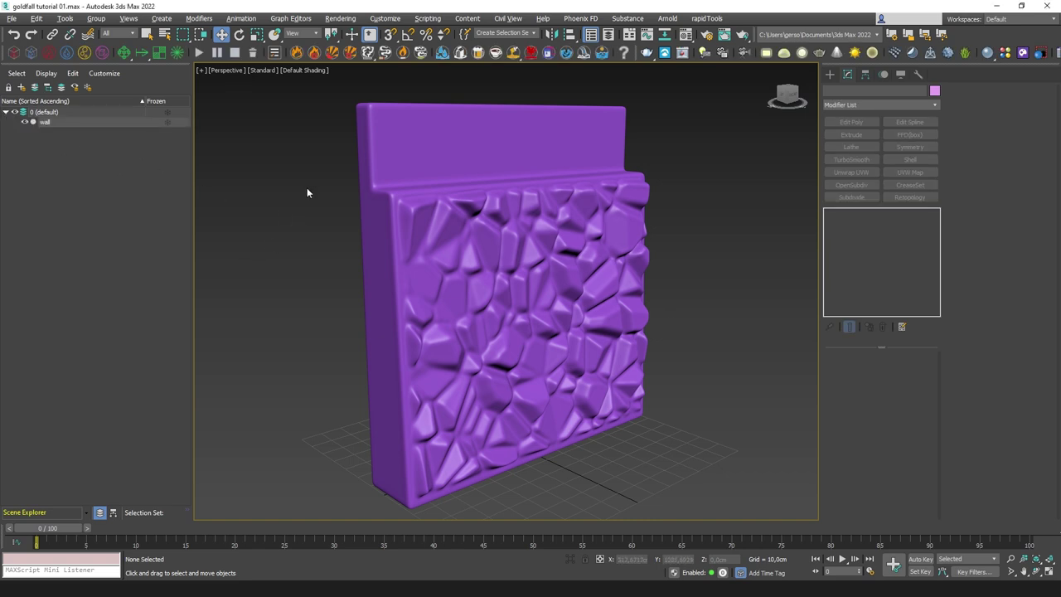
{"action": "left_click", "coordinate": [830, 74]}
{"action": "left_click", "coordinate": [861, 176]}
{"action": "left_click_drag", "start_coordinate": [610, 461], "coordinate": [628, 462]}
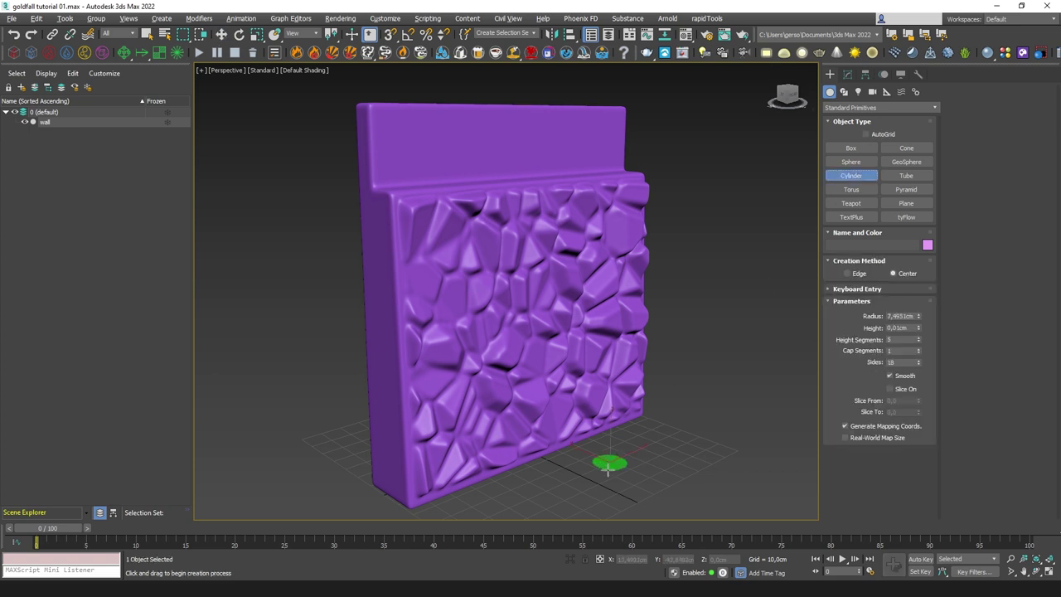
{"action": "left_click", "coordinate": [618, 242]}
{"action": "left_click", "coordinate": [901, 316]}
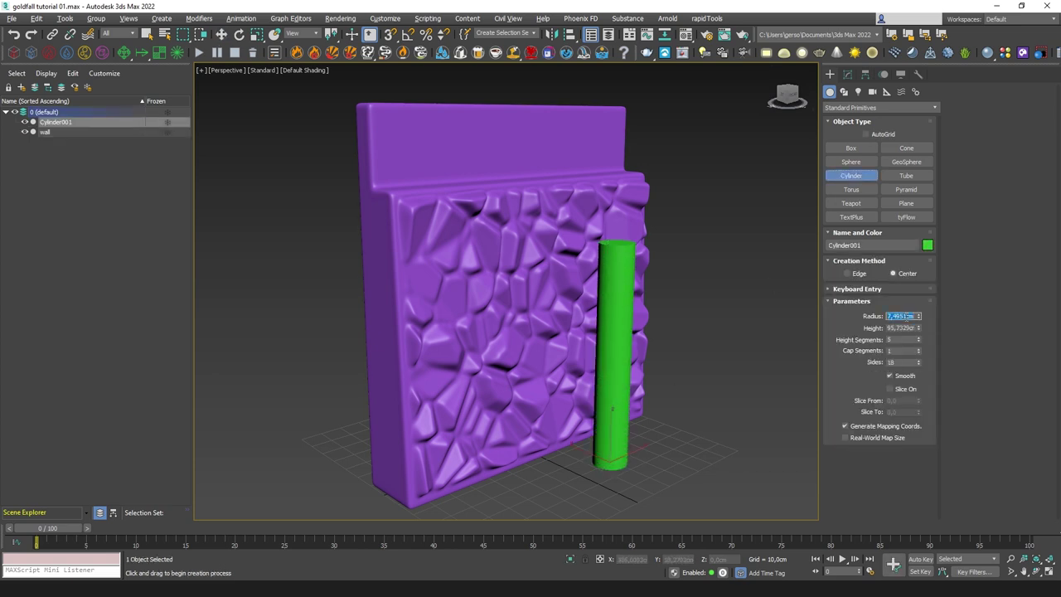
{"action": "type", "text": "2"}
{"action": "key", "text": "Return"}
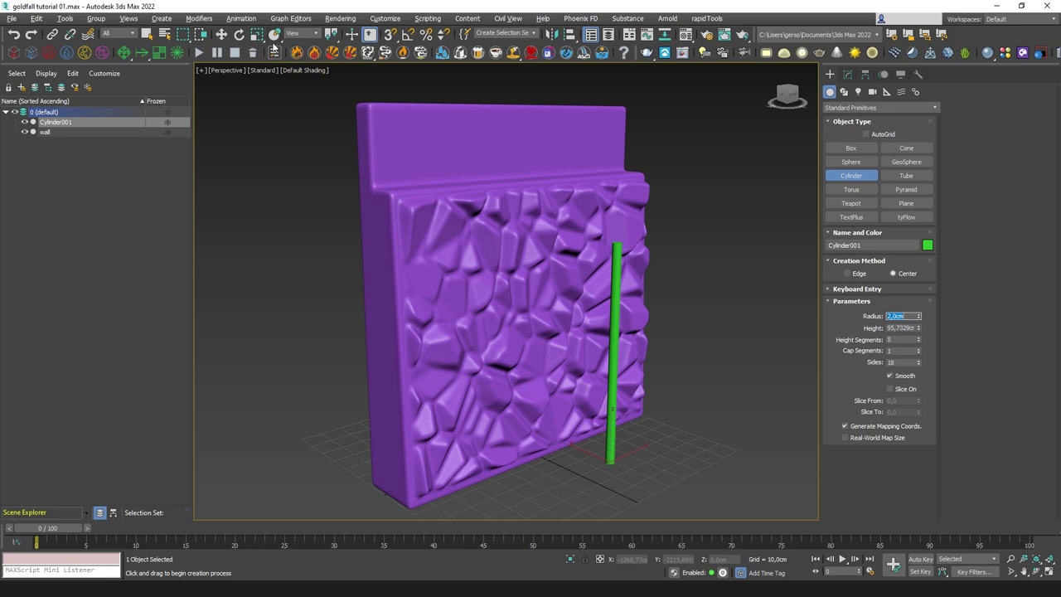
Raise the cylinder vertically to the height of the wall's upper step.
{"action": "left_click", "coordinate": [222, 34]}
{"action": "middle_click_drag", "start_coordinate": [557, 310], "coordinate": [635, 312], "text": "alt"}
{"action": "left_click_drag", "start_coordinate": [620, 427], "coordinate": [624, 137]}
Rotate the cylinder about 66 degrees in the Left view so it slopes down from behind the wall toward the front.
{"action": "left_click", "coordinate": [241, 35]}
{"action": "key", "text": "alt+w"}
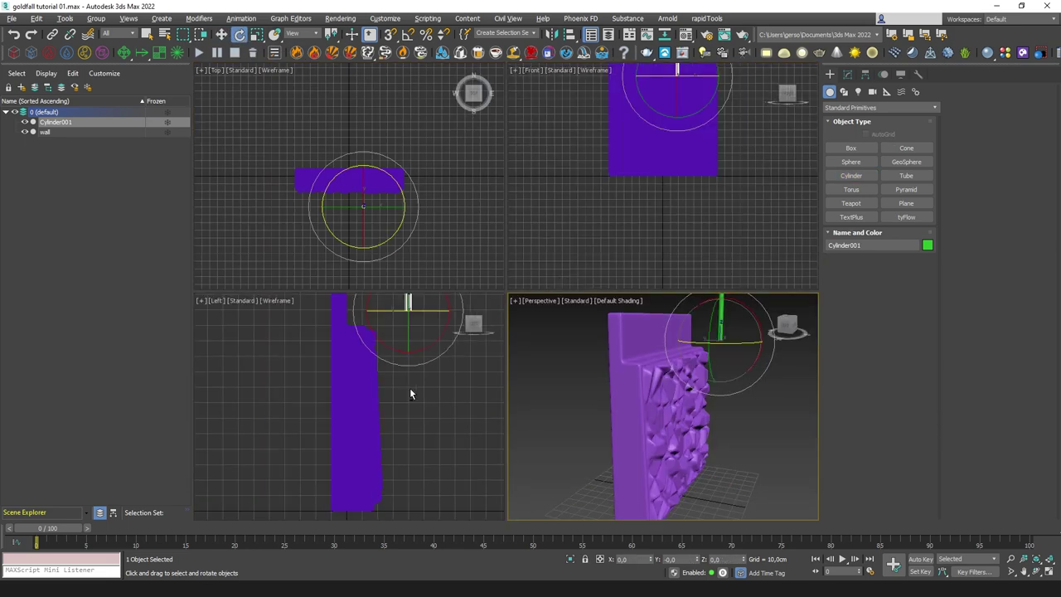
{"action": "middle_click", "coordinate": [410, 389]}
{"action": "key", "text": "alt+w"}
{"action": "middle_click_drag", "start_coordinate": [587, 103], "coordinate": [619, 341]}
{"action": "scroll", "coordinate": [618, 341], "scroll_direction": "up", "scroll_amount": 2}
{"action": "scroll", "coordinate": [617, 342], "scroll_direction": "up", "scroll_amount": 2}
{"action": "left_click_drag", "start_coordinate": [727, 315], "coordinate": [732, 240]}
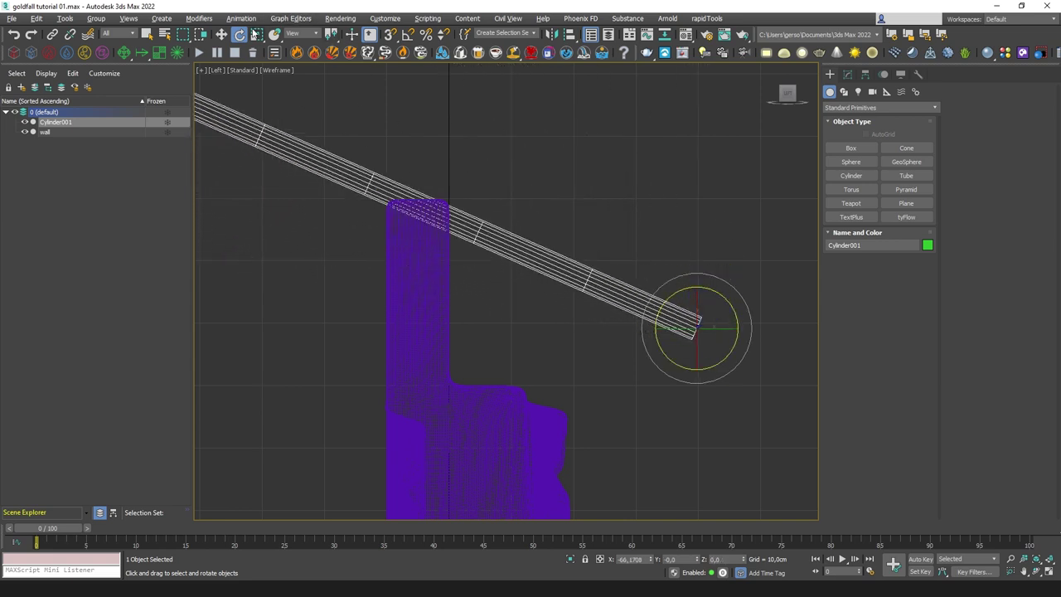
Move the cylinder in the Left view so it pierces the upper wall and its lower end sits just above the ledge.
{"action": "left_click", "coordinate": [221, 34]}
{"action": "left_click_drag", "start_coordinate": [702, 315], "coordinate": [493, 354]}
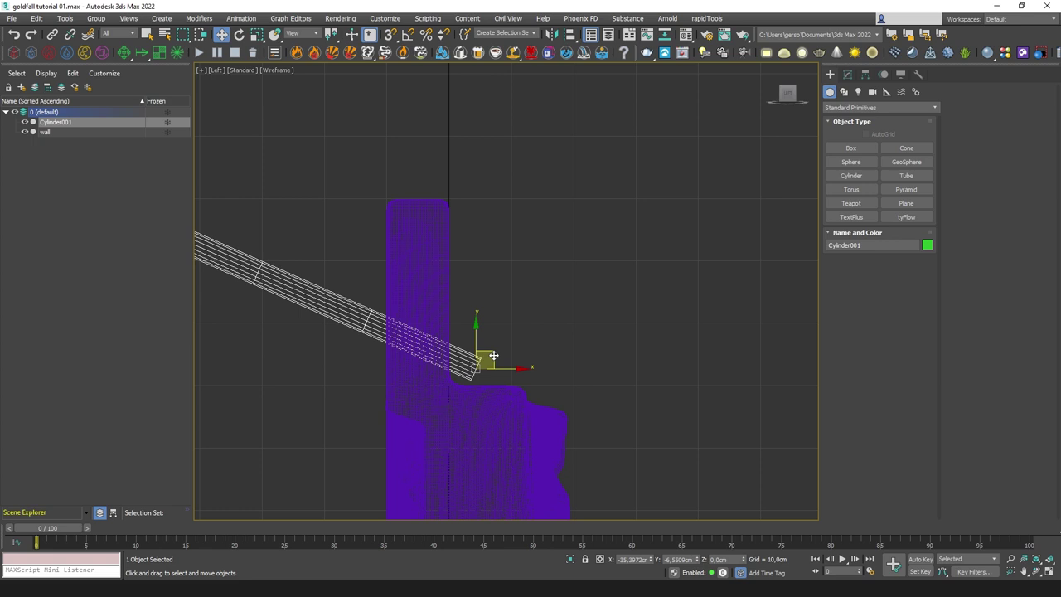
{"action": "middle_click_drag", "start_coordinate": [494, 356], "coordinate": [606, 214]}
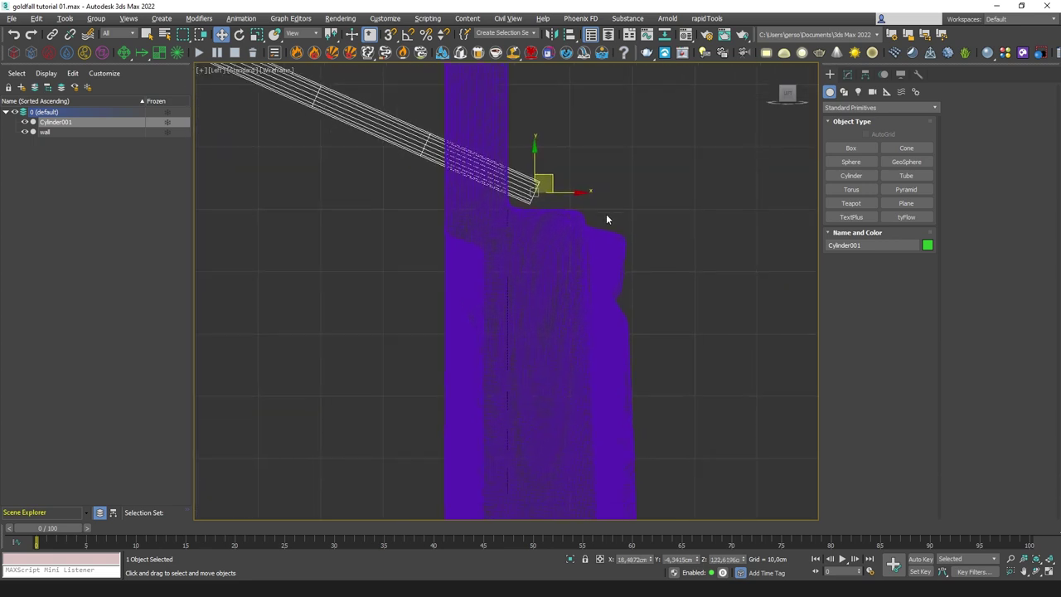
{"action": "left_click_drag", "start_coordinate": [545, 176], "coordinate": [543, 178]}
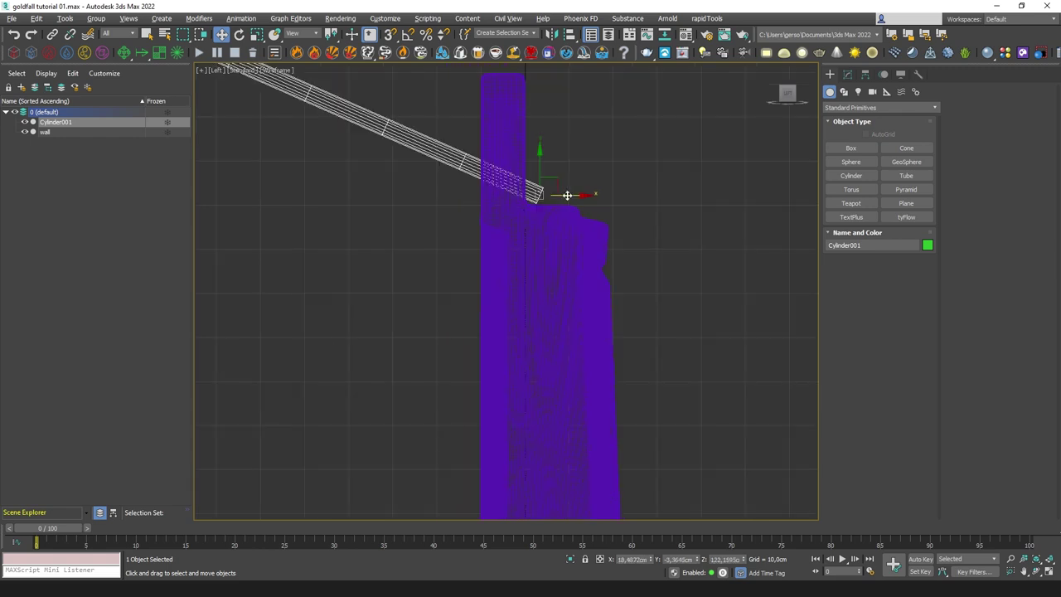
Add an Edit Poly modifier to the cylinder and assign material ID 10 to the front end cap polygon.
{"action": "left_click", "coordinate": [847, 73]}
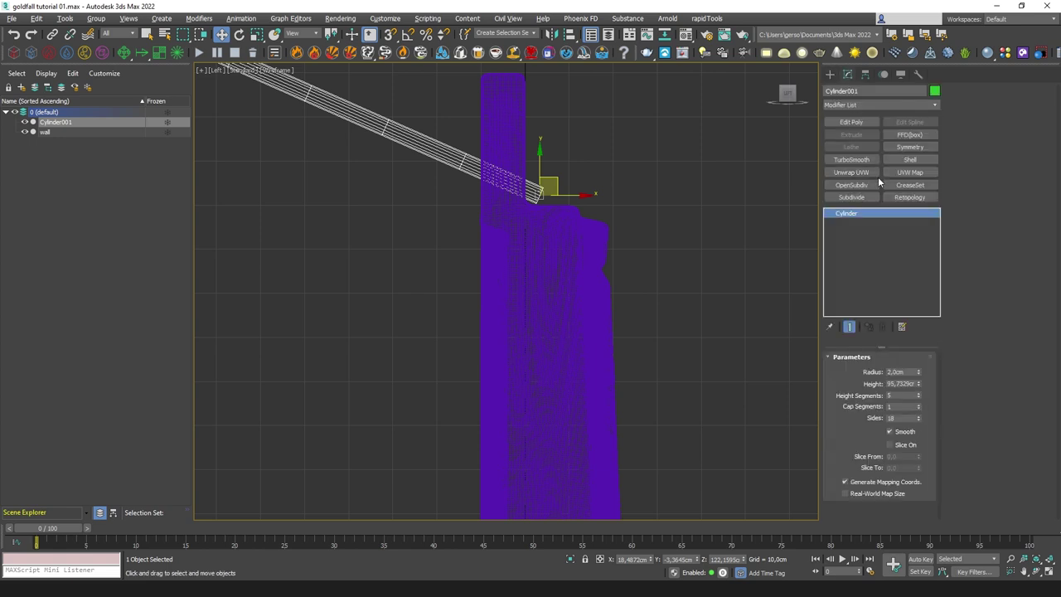
{"action": "left_click", "coordinate": [854, 122]}
{"action": "middle_click_drag", "start_coordinate": [618, 248], "coordinate": [677, 348]}
{"action": "left_click_drag", "start_coordinate": [642, 346], "coordinate": [587, 246]}
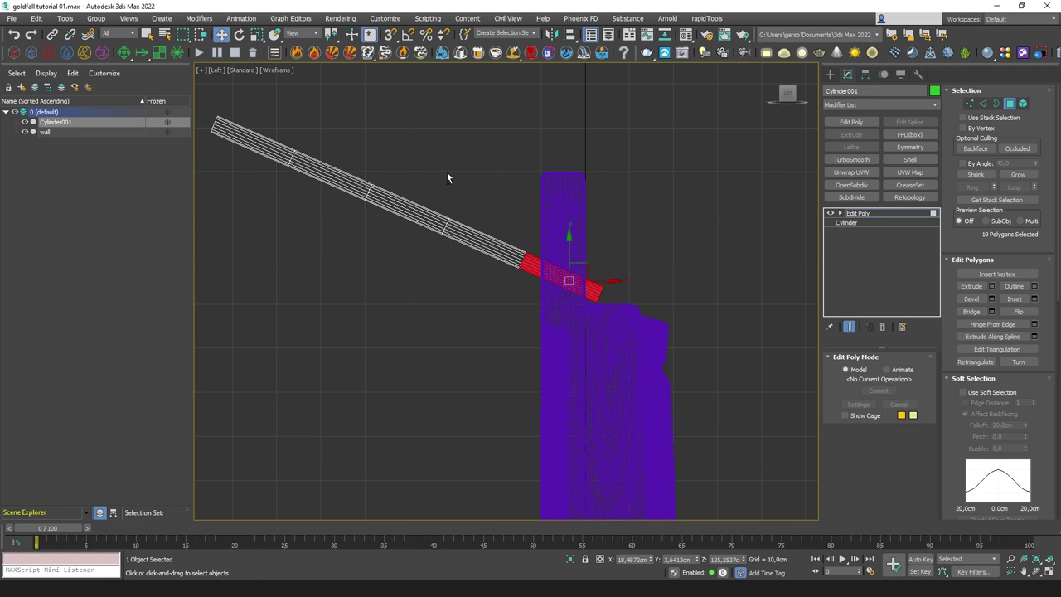
{"action": "left_click_drag", "start_coordinate": [447, 172], "coordinate": [550, 357], "text": "alt"}
{"action": "middle_click_drag", "start_coordinate": [603, 301], "coordinate": [602, 307], "text": "alt"}
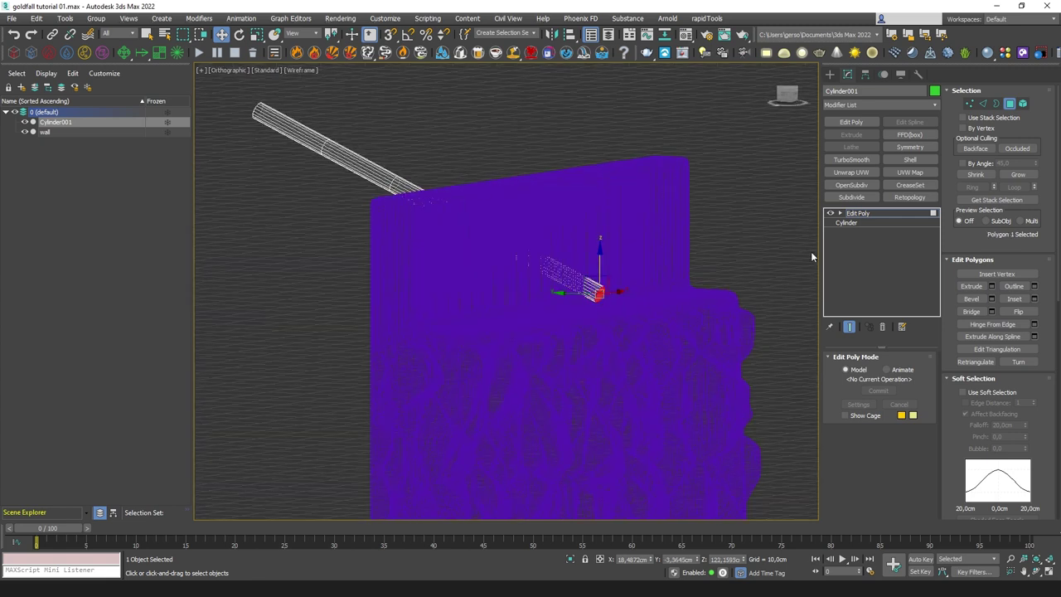
{"action": "left_click", "coordinate": [976, 378]}
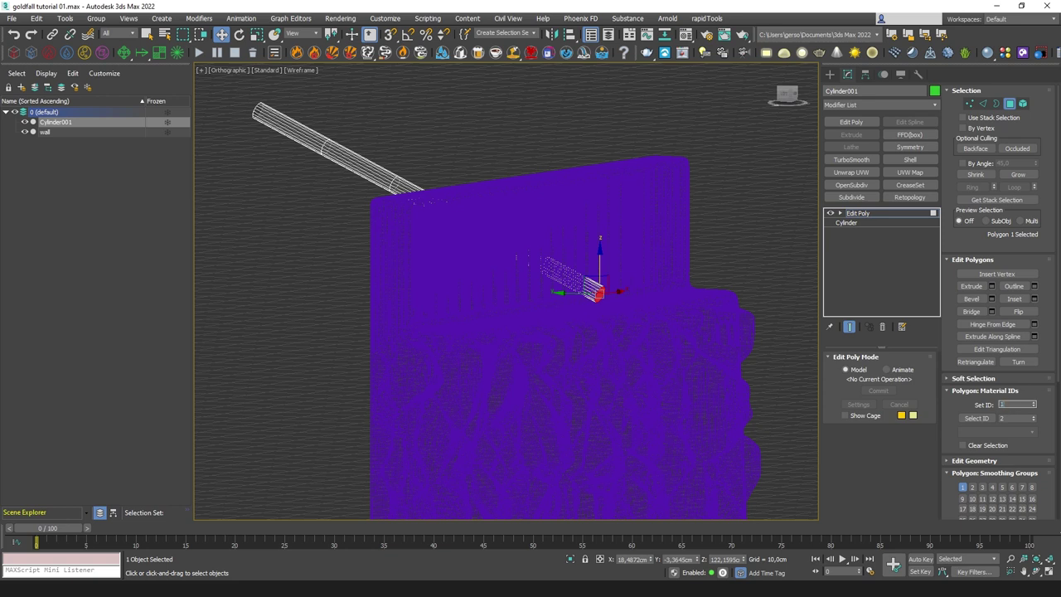
{"action": "middle_click_drag", "start_coordinate": [666, 327], "coordinate": [677, 329]}
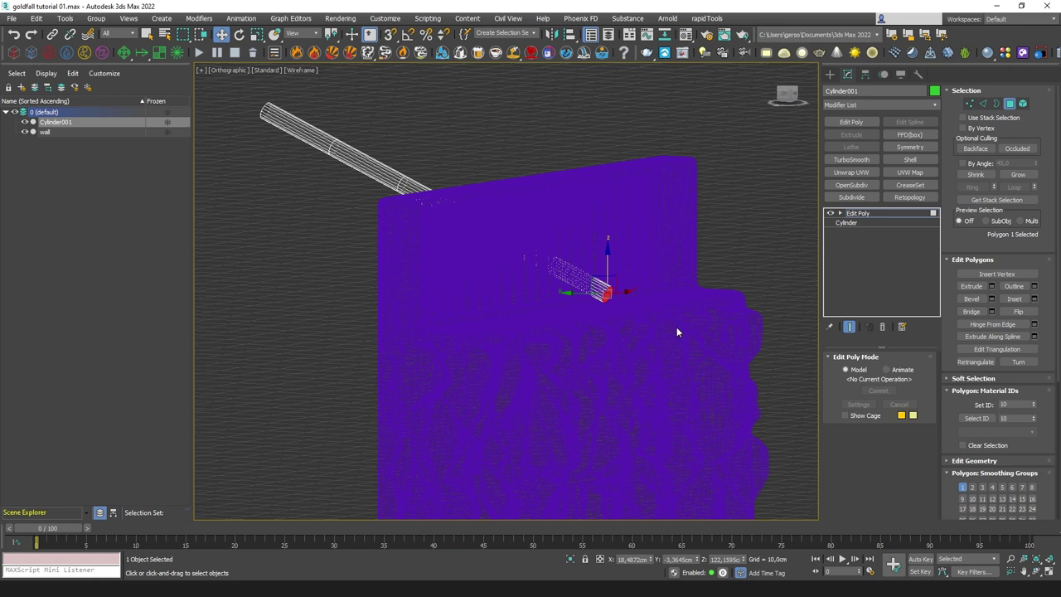
Assign material ID 1 to all the cylinder's other polygons and leave polygon editing.
{"action": "key", "text": "ctrl+a"}
{"action": "left_click", "coordinate": [1016, 404]}
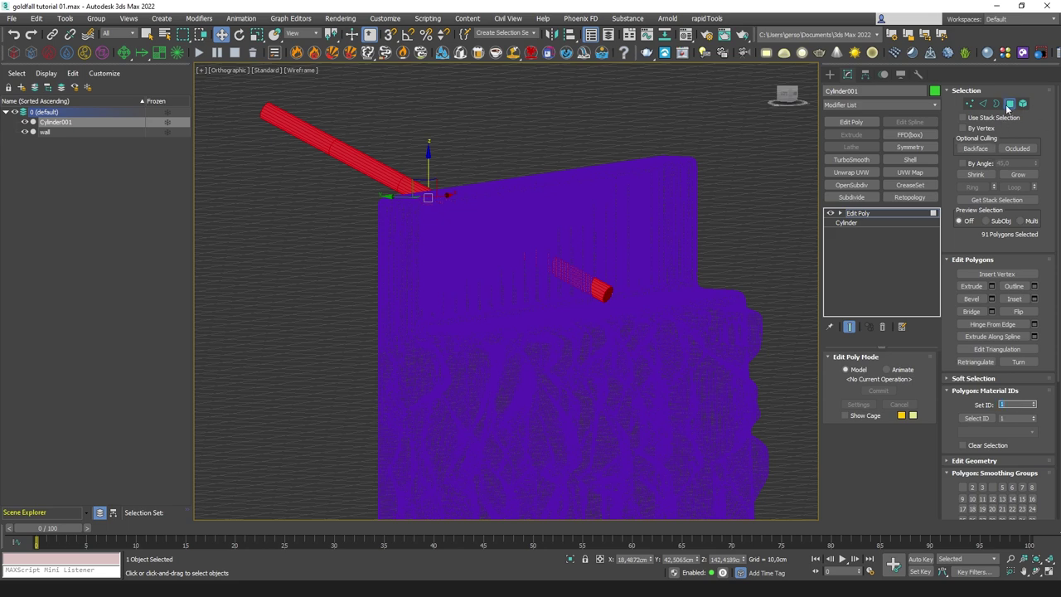
{"action": "left_click", "coordinate": [888, 213]}
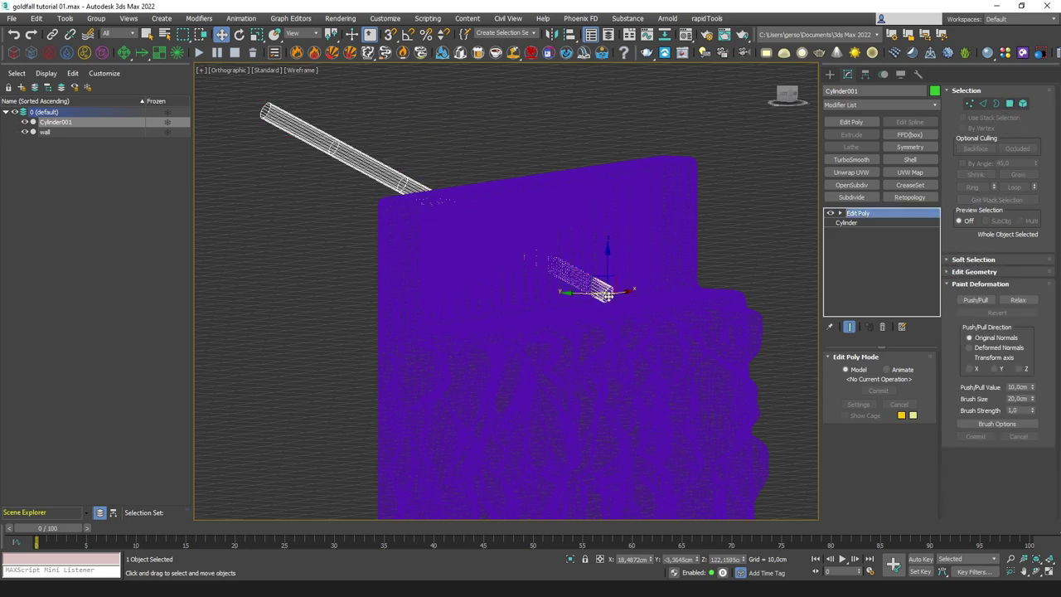
Return to the shaded Perspective view and centre the cylinder on the wall by setting its X position to 0.
{"action": "middle_click_drag", "start_coordinate": [713, 247], "coordinate": [646, 232]}
{"action": "scroll", "coordinate": [639, 264], "scroll_direction": "down", "scroll_amount": 2}
{"action": "middle_click_drag", "start_coordinate": [670, 351], "coordinate": [596, 278]}
{"action": "scroll", "coordinate": [595, 279], "scroll_direction": "down", "scroll_amount": 2}
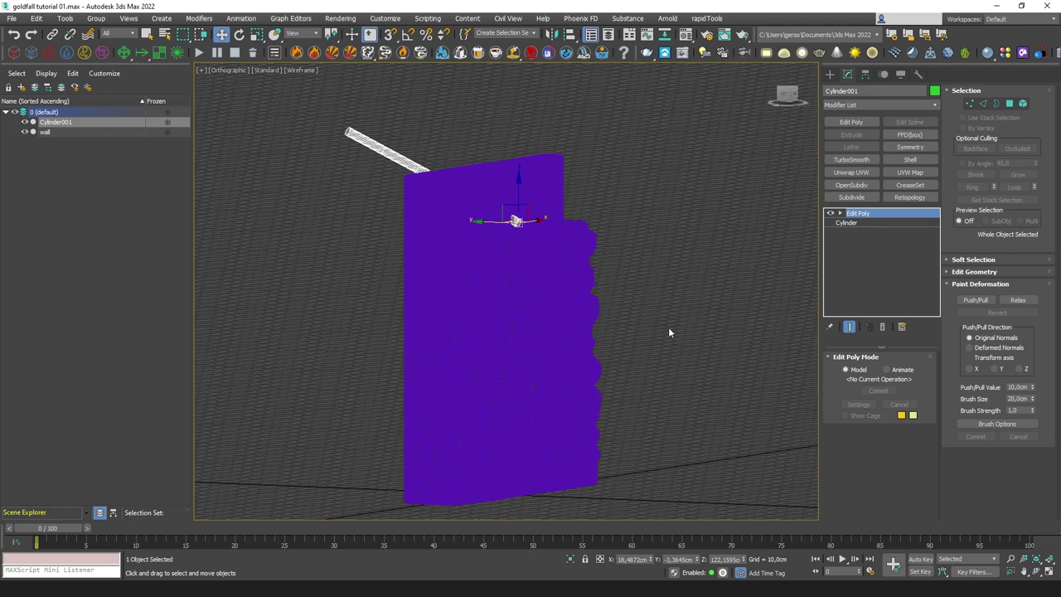
{"action": "key", "text": "alt+w"}
{"action": "middle_click", "coordinate": [676, 332]}
{"action": "key", "text": "alt+w"}
{"action": "mouse_move", "coordinate": [677, 359]}
{"action": "middle_mouse_down", "text": "alt"}
{"action": "mouse_move", "coordinate": [578, 345]}
{"action": "mouse_move", "coordinate": [494, 294]}
{"action": "mouse_move", "coordinate": [675, 300]}
{"action": "middle_mouse_up", "text": "alt"}
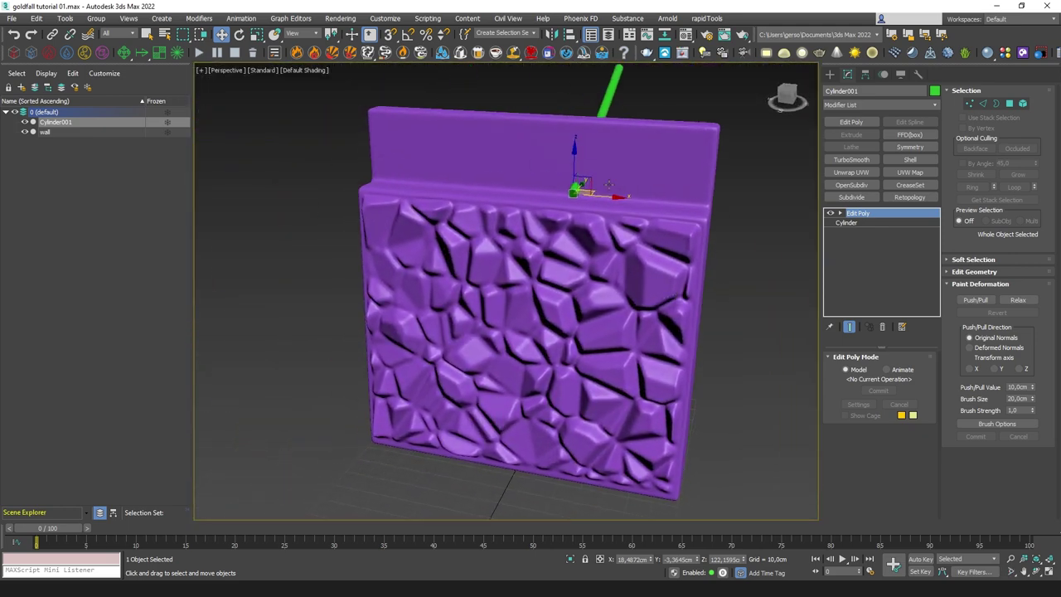
{"action": "right_click", "coordinate": [652, 561]}
{"action": "middle_click_drag", "start_coordinate": [606, 354], "coordinate": [652, 355], "text": "alt"}
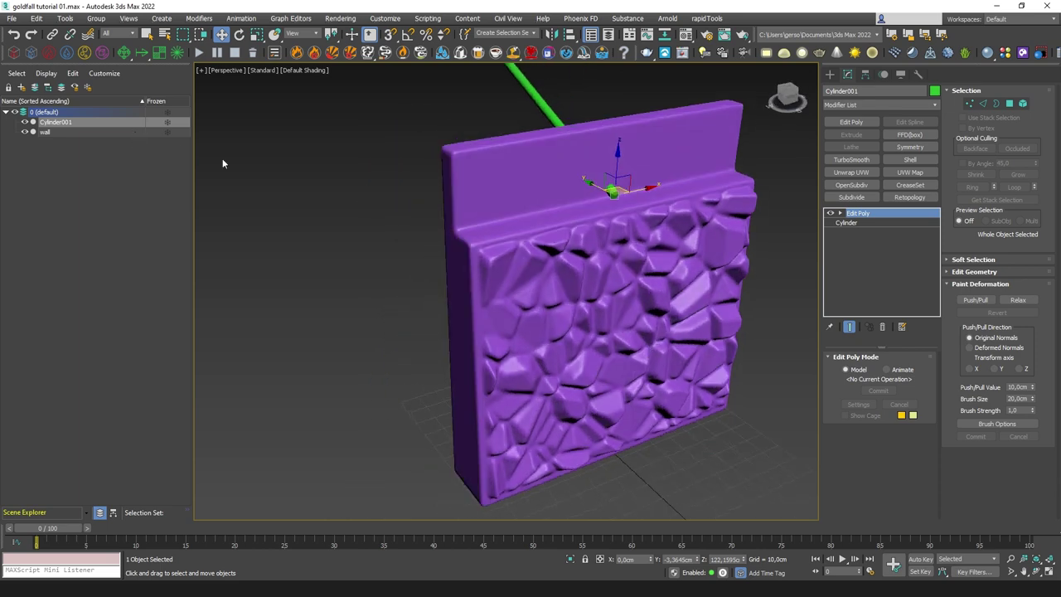
Place a Phoenix FD liquid source helper on the ground beside the wall.
{"action": "left_click", "coordinate": [70, 52]}
{"action": "middle_click_drag", "start_coordinate": [734, 374], "coordinate": [658, 384]}
{"action": "left_click_drag", "start_coordinate": [672, 356], "coordinate": [693, 373]}
Add the cylinder as the liquid source's emitter node and deselect the source.
{"action": "left_click", "coordinate": [847, 74]}
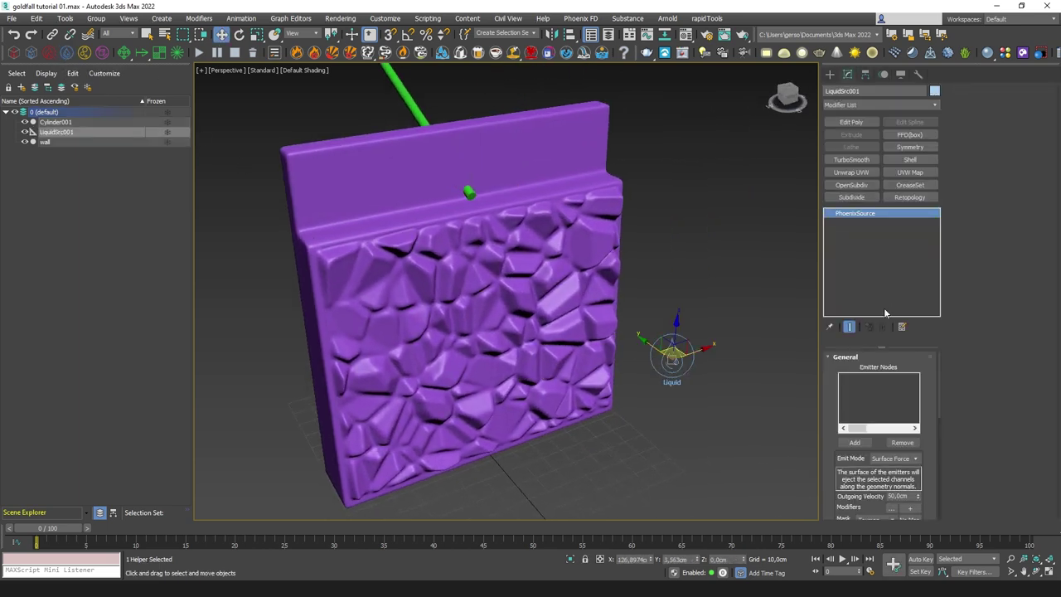
{"action": "left_click", "coordinate": [857, 442]}
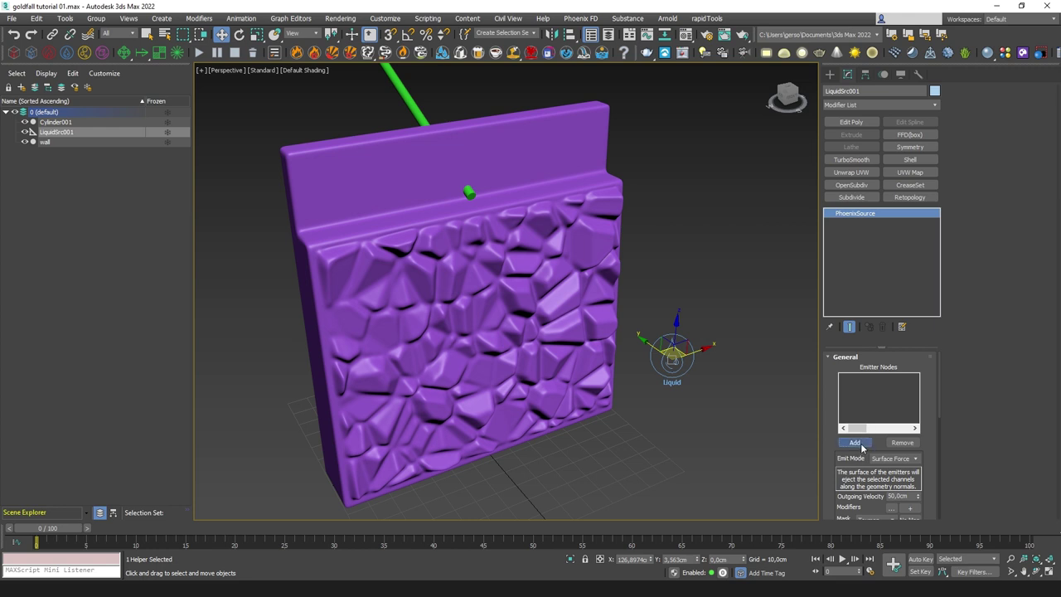
{"action": "left_click", "coordinate": [404, 93]}
{"action": "double_click", "coordinate": [899, 496]}
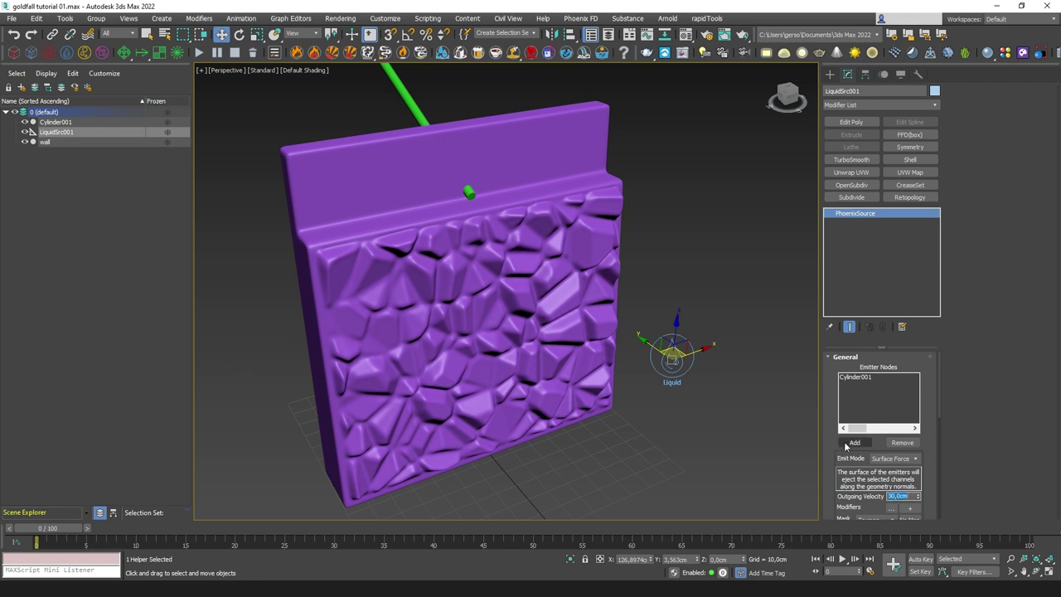
{"action": "left_click", "coordinate": [223, 33]}
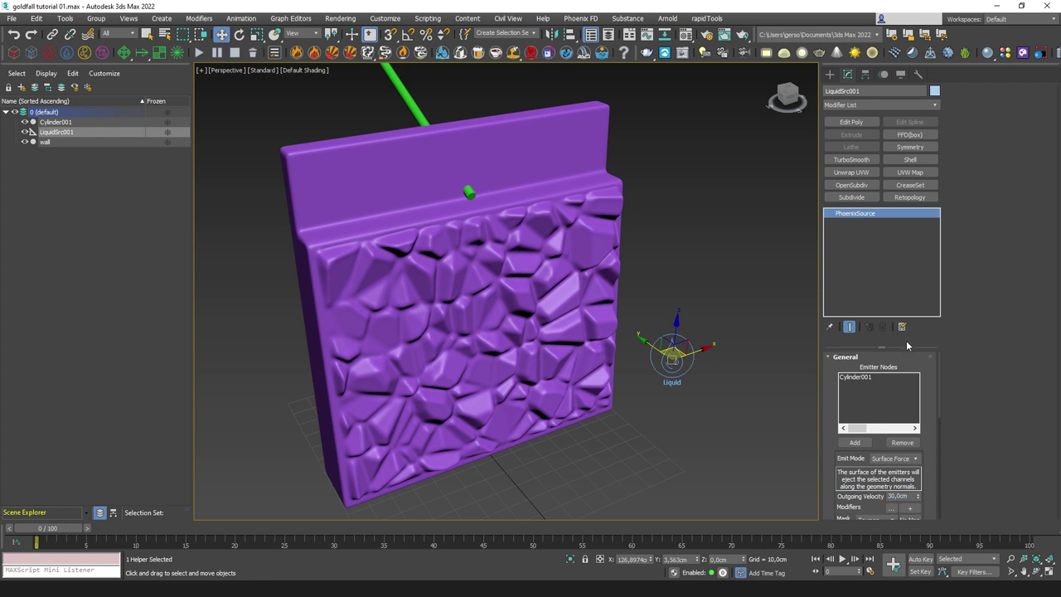
{"action": "middle_click_drag", "start_coordinate": [731, 325], "coordinate": [722, 314], "text": "alt"}
{"action": "middle_click_drag", "start_coordinate": [475, 203], "coordinate": [521, 213], "text": "alt"}
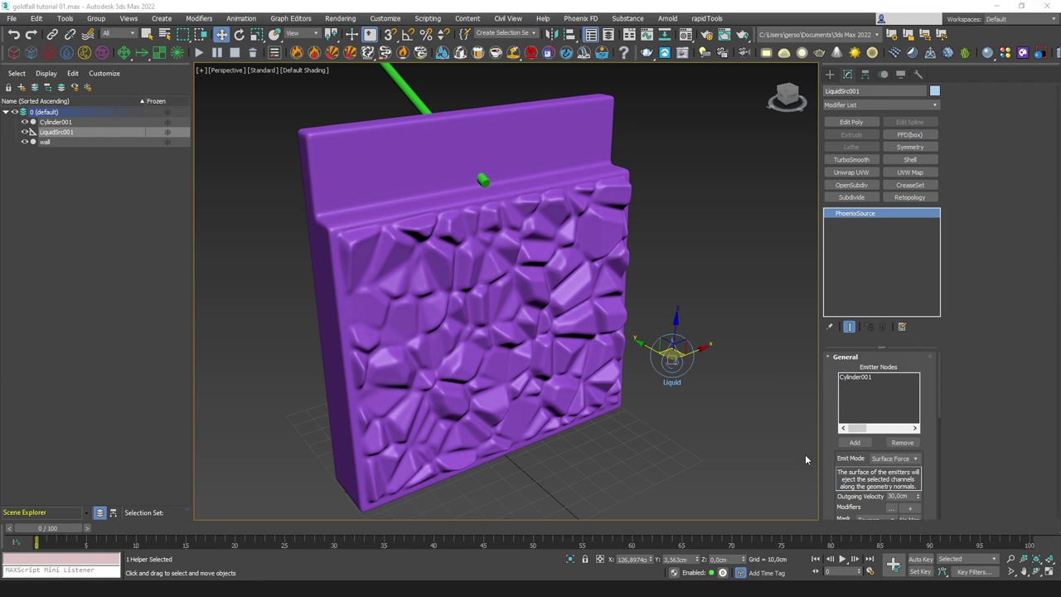
{"action": "left_click", "coordinate": [758, 300]}
Create a Phoenix FD LiquidSim container about 124 × 16 × 68 cm at the front base of the wall.
{"action": "left_click", "coordinate": [830, 75]}
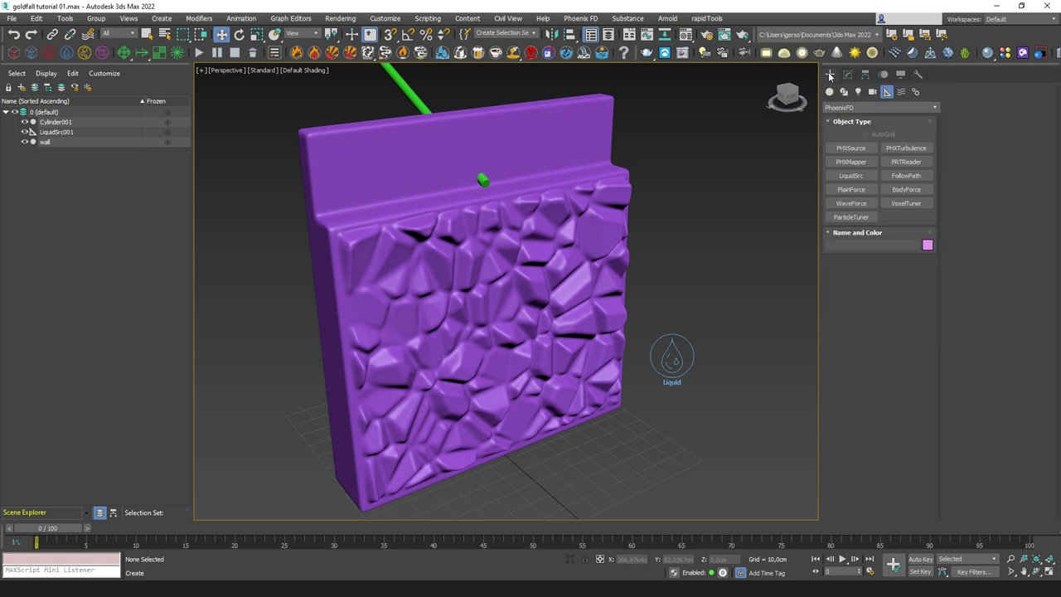
{"action": "left_click", "coordinate": [31, 52]}
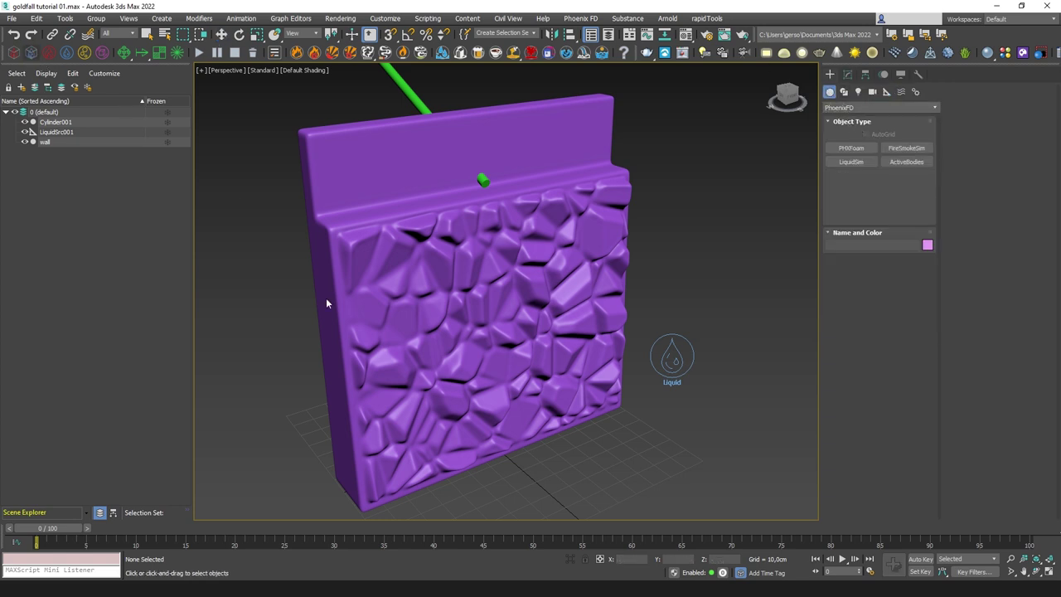
{"action": "left_click", "coordinate": [851, 161]}
{"action": "left_click_drag", "start_coordinate": [641, 396], "coordinate": [448, 504]}
{"action": "left_click", "coordinate": [455, 362]}
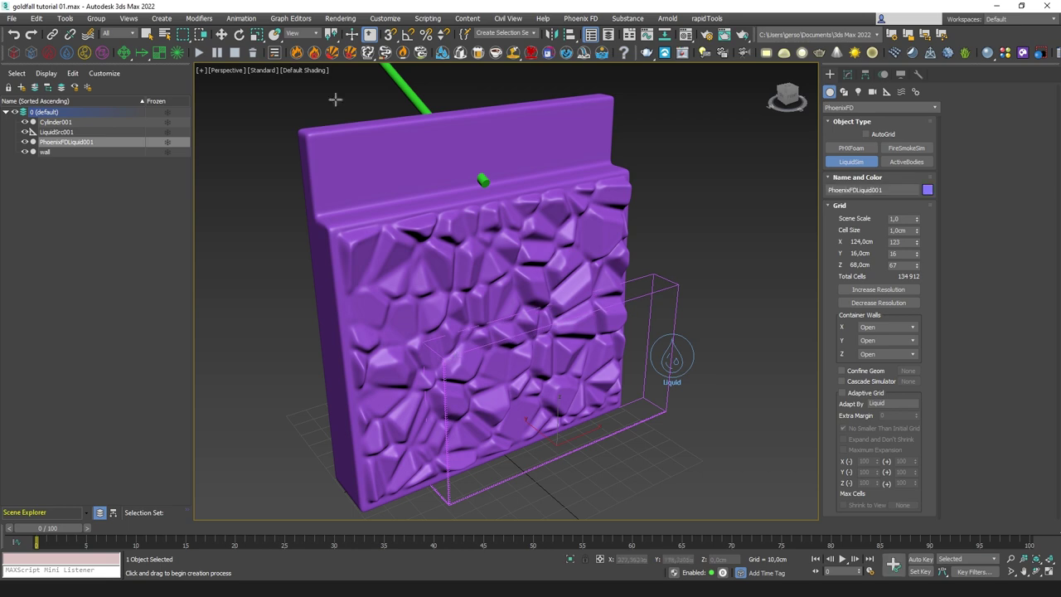
Move the simulation container up to the cylinder's outlet in the Front view and set its X position to 0.
{"action": "left_click", "coordinate": [221, 34]}
{"action": "key", "text": "alt+w"}
{"action": "middle_click", "coordinate": [592, 240]}
{"action": "key", "text": "alt+w"}
{"action": "scroll", "coordinate": [597, 240], "scroll_direction": "down", "scroll_amount": 2}
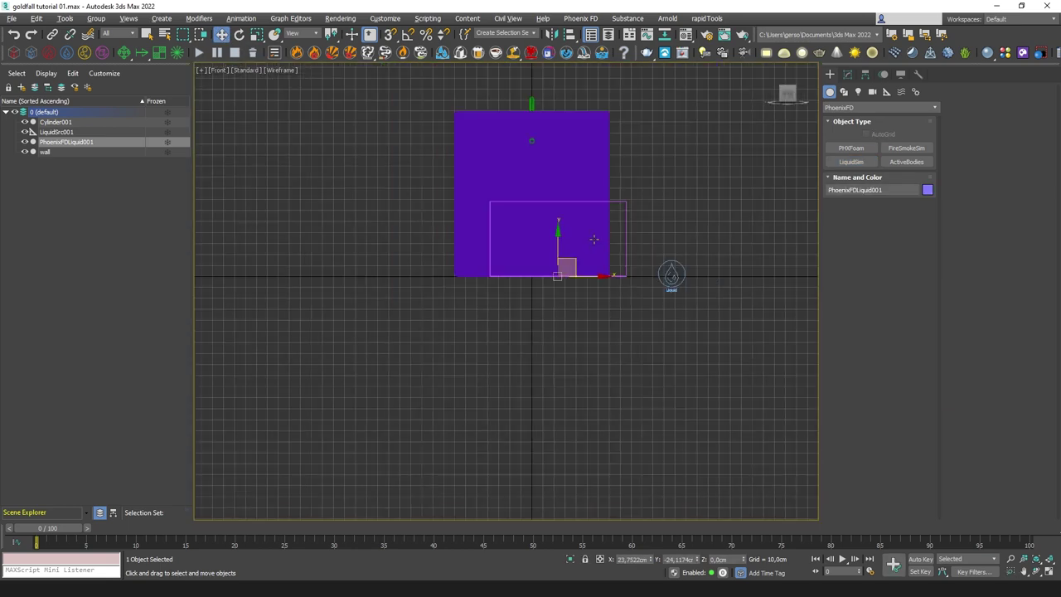
{"action": "middle_click_drag", "start_coordinate": [584, 183], "coordinate": [623, 287]}
{"action": "scroll", "coordinate": [587, 309], "scroll_direction": "up", "scroll_amount": 4}
{"action": "left_click_drag", "start_coordinate": [624, 429], "coordinate": [569, 173]}
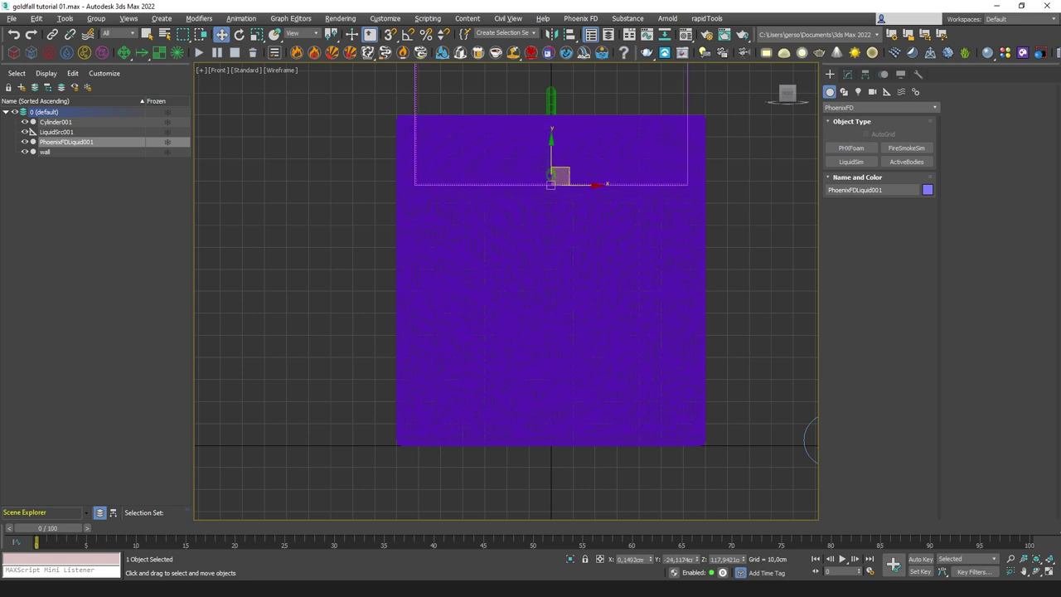
{"action": "right_click", "coordinate": [651, 562]}
Set the liquid simulator's grid cell size to 0.3 cm.
{"action": "middle_click_drag", "start_coordinate": [578, 185], "coordinate": [639, 337]}
{"action": "left_click", "coordinate": [847, 74]}
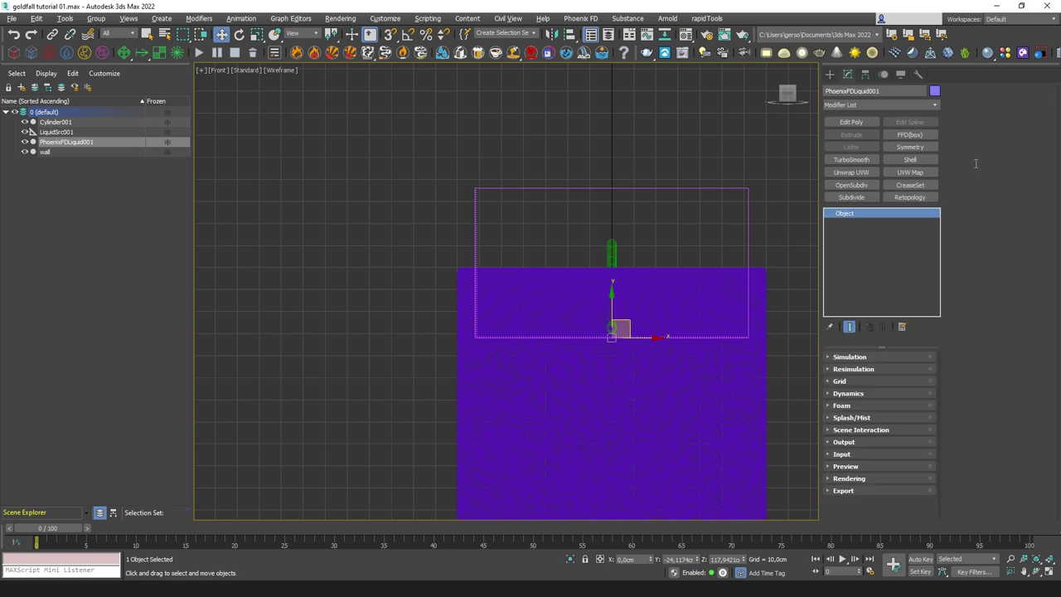
{"action": "left_click", "coordinate": [866, 382]}
{"action": "left_click", "coordinate": [871, 356]}
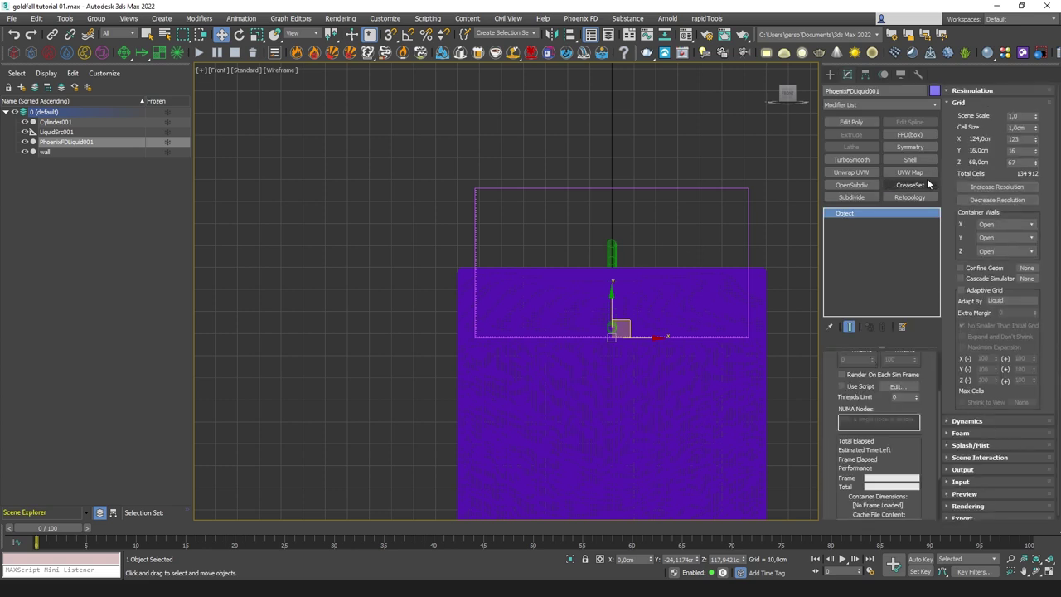
{"action": "double_click", "coordinate": [1026, 127]}
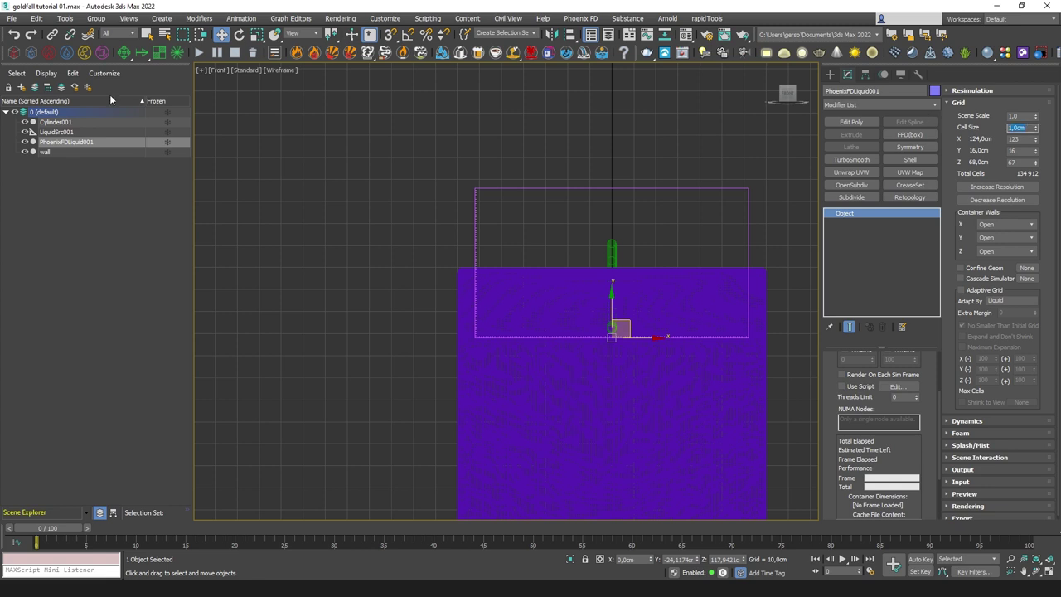
{"action": "type", "text": "0,3"}
{"action": "key", "text": "Return"}
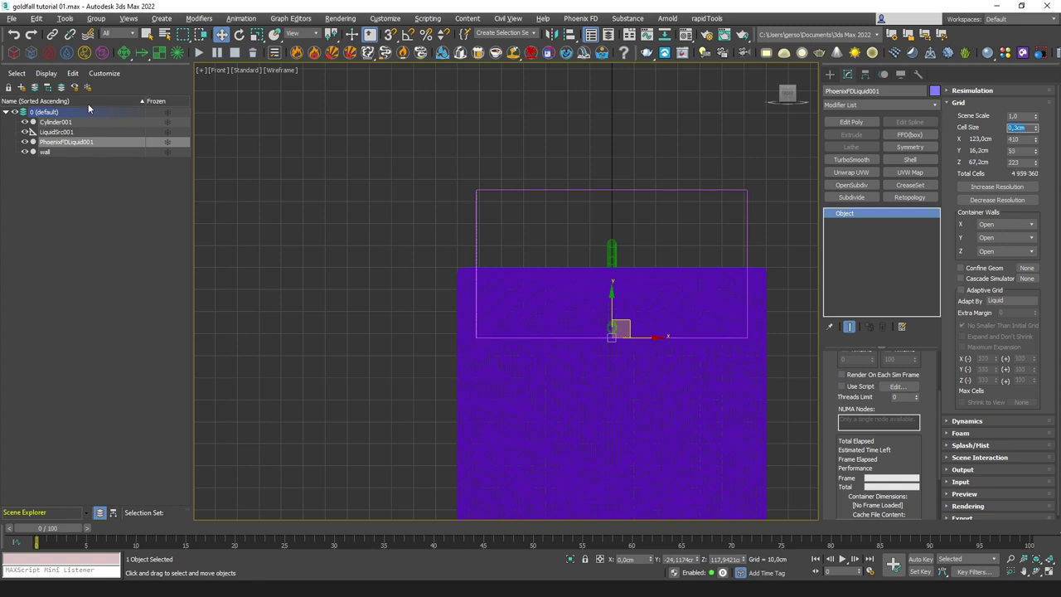
{"action": "middle_click_drag", "start_coordinate": [727, 243], "coordinate": [675, 220]}
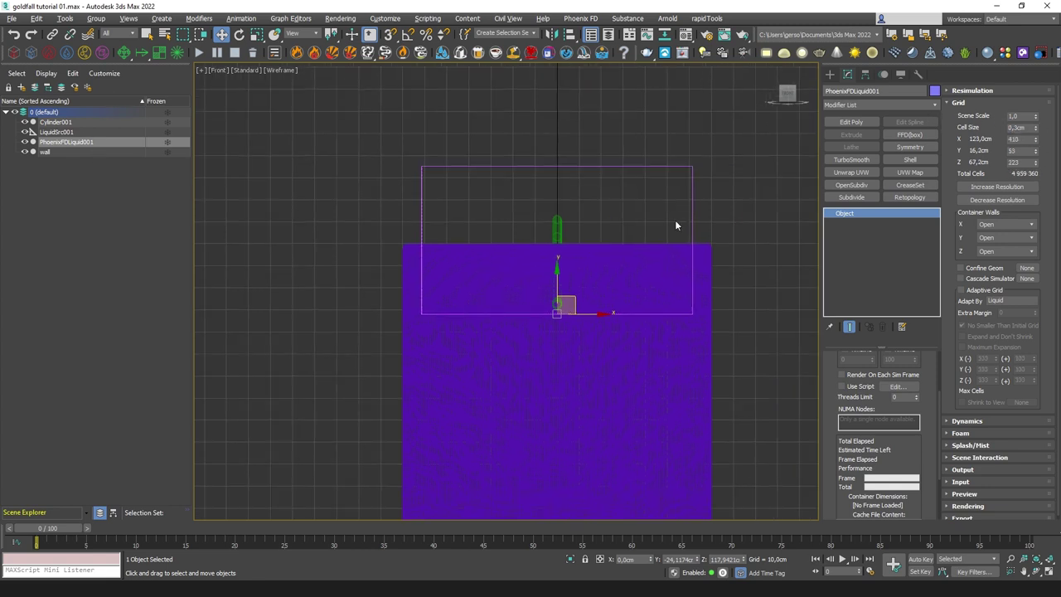
Enable the adaptive grid on the liquid simulator with an extra margin of 5 and maximum expansion turned on.
{"action": "left_click", "coordinate": [961, 290]}
{"action": "double_click", "coordinate": [1002, 313]}
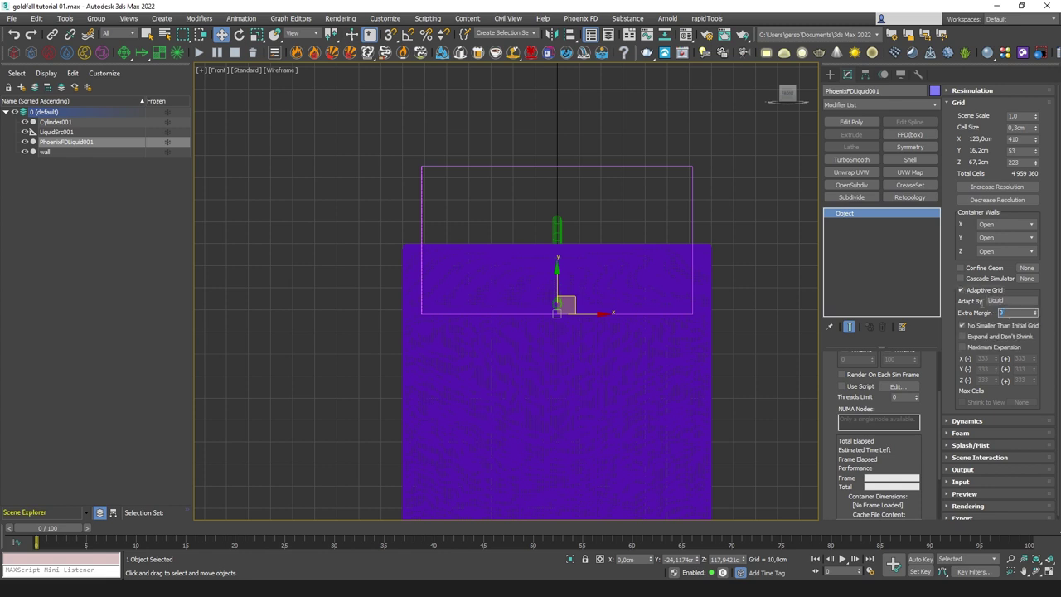
{"action": "left_click", "coordinate": [992, 347]}
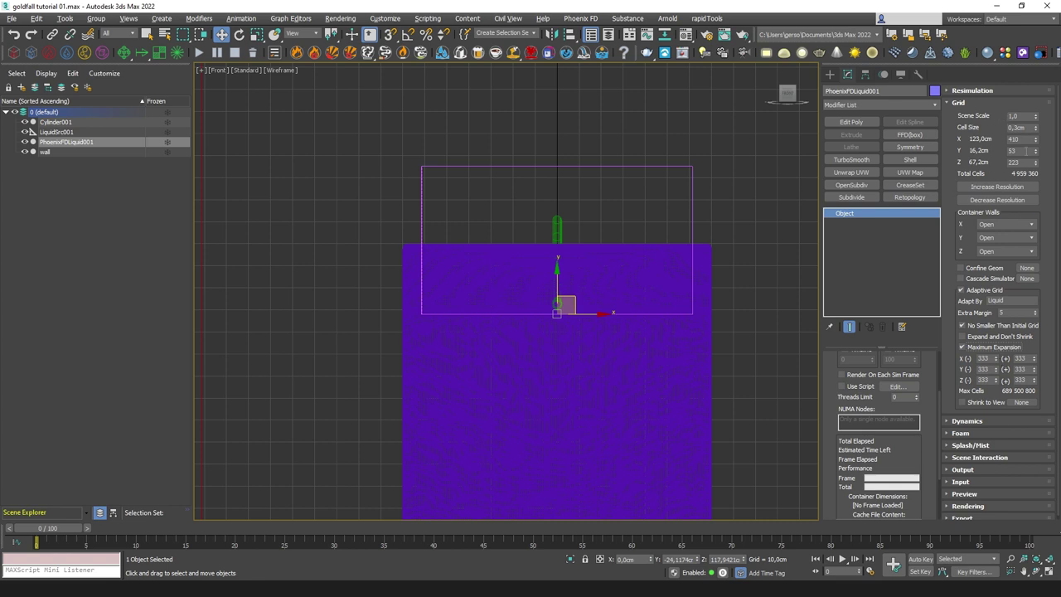
Shrink the simulation container to 37 cells in X and 42 cells in Z.
{"action": "left_click_drag", "start_coordinate": [1035, 144], "coordinate": [1035, 182]}
{"action": "key", "text": "alt+w"}
{"action": "key", "text": "alt+w"}
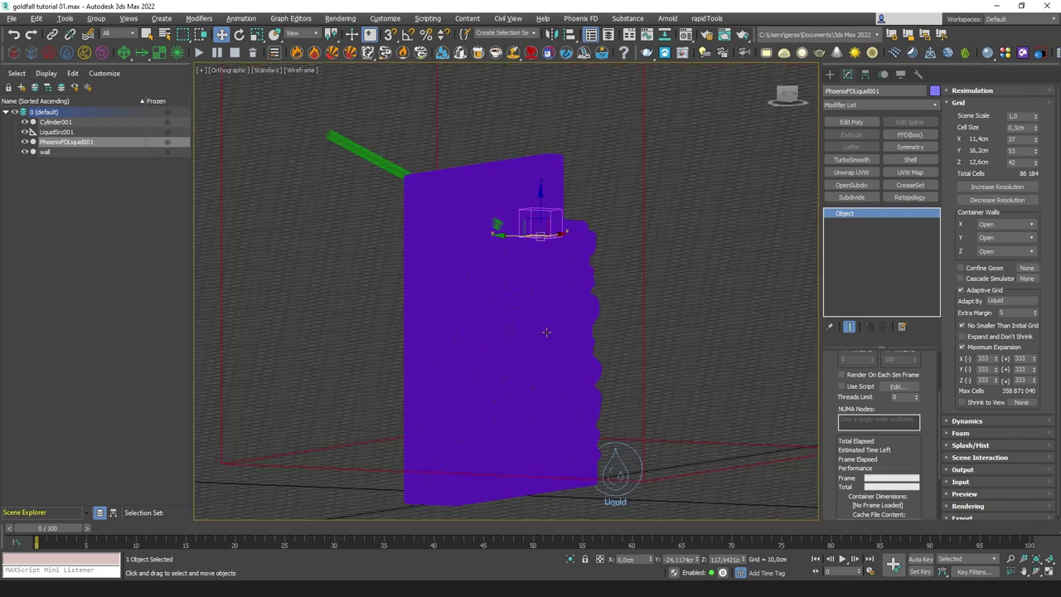
Move the simulation container against the wall around the cylinder's outlet in the Left view.
{"action": "key", "text": "l"}
{"action": "middle_click_drag", "start_coordinate": [608, 204], "coordinate": [663, 372]}
{"action": "scroll", "coordinate": [609, 290], "scroll_direction": "up", "scroll_amount": 3}
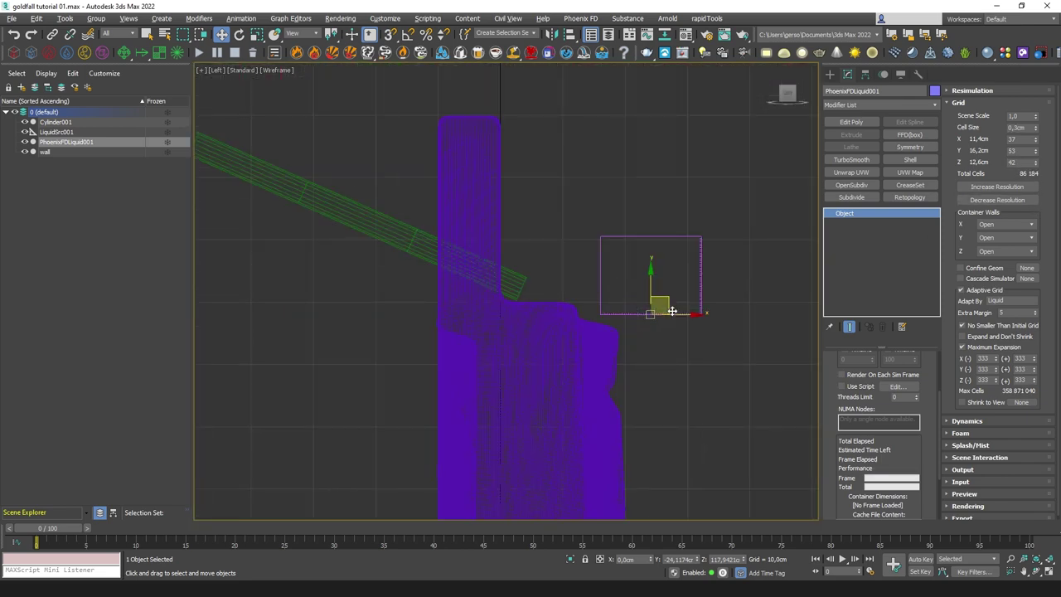
{"action": "left_click_drag", "start_coordinate": [668, 303], "coordinate": [564, 295]}
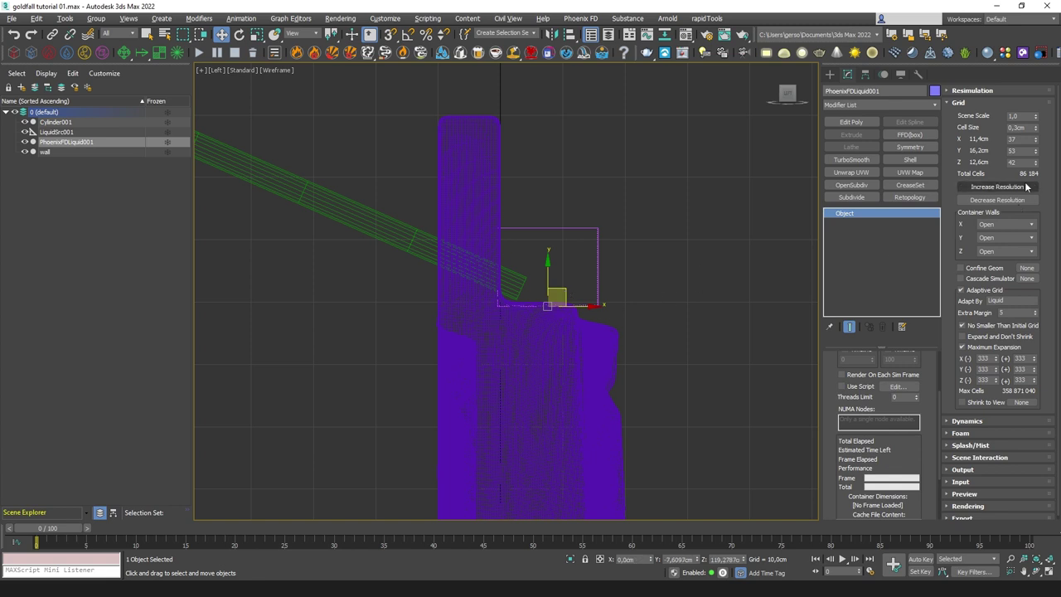
Tighten the container around the cylinder's outlet to 29 × 33 × 23 cells, keeping it against the wall.
{"action": "left_click_drag", "start_coordinate": [1035, 161], "coordinate": [1035, 173]}
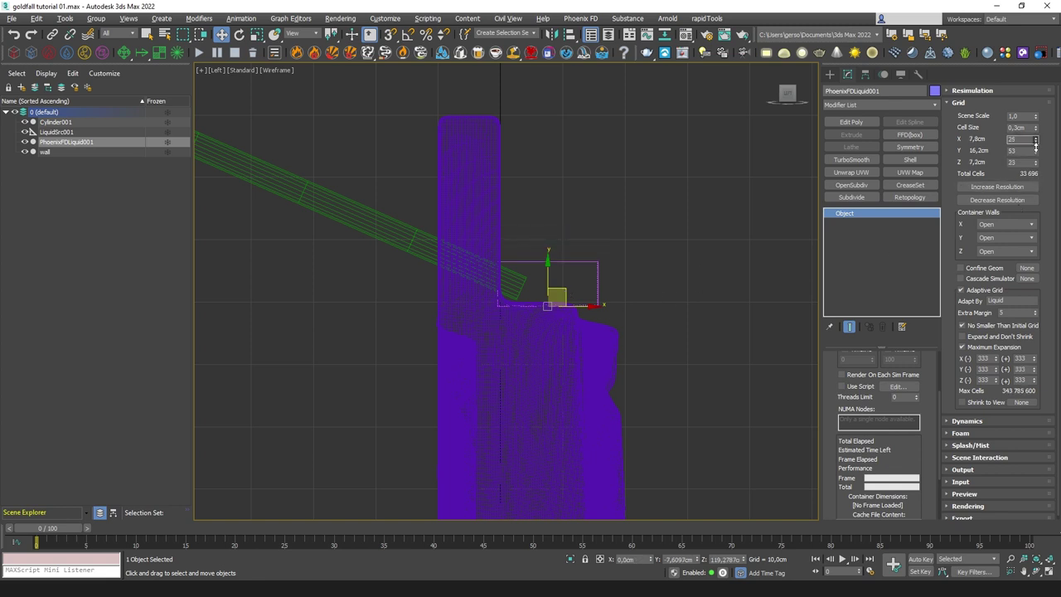
{"action": "left_click_drag", "start_coordinate": [1035, 150], "coordinate": [1036, 159]}
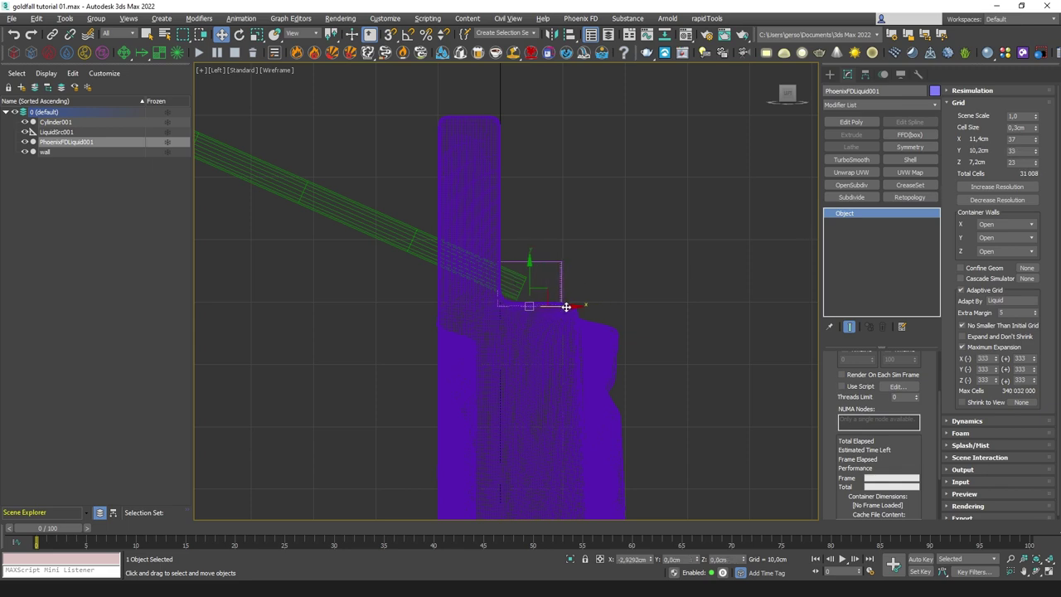
{"action": "key", "text": "alt+w"}
{"action": "key", "text": "alt+w"}
{"action": "scroll", "coordinate": [566, 290], "scroll_direction": "up", "scroll_amount": 5}
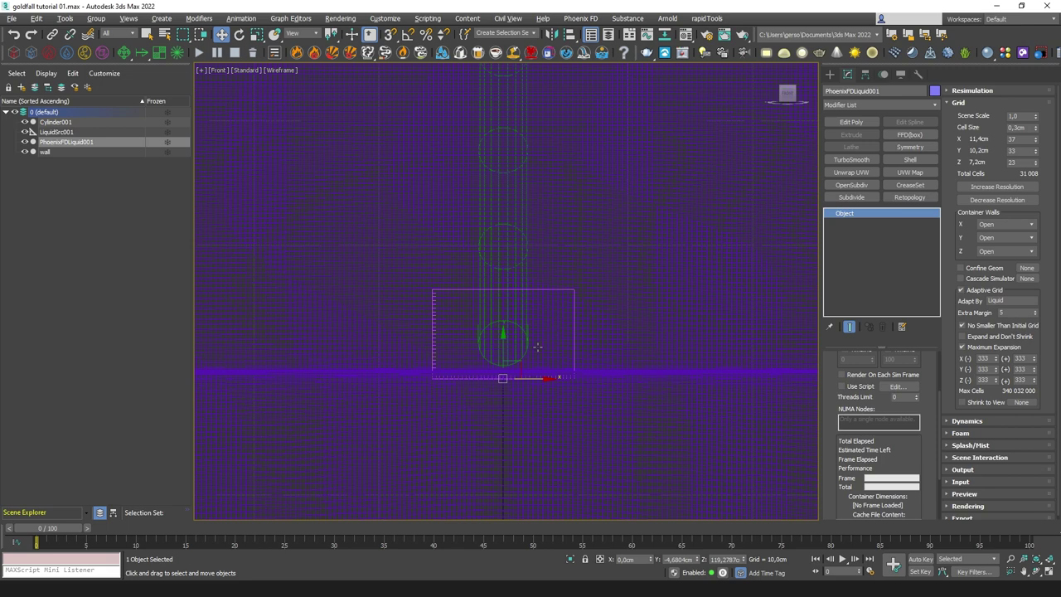
{"action": "left_click_drag", "start_coordinate": [1033, 145], "coordinate": [1034, 152]}
{"action": "key", "text": "alt+w"}
{"action": "key", "text": "alt+w"}
{"action": "middle_click_drag", "start_coordinate": [567, 257], "coordinate": [714, 255], "text": "alt"}
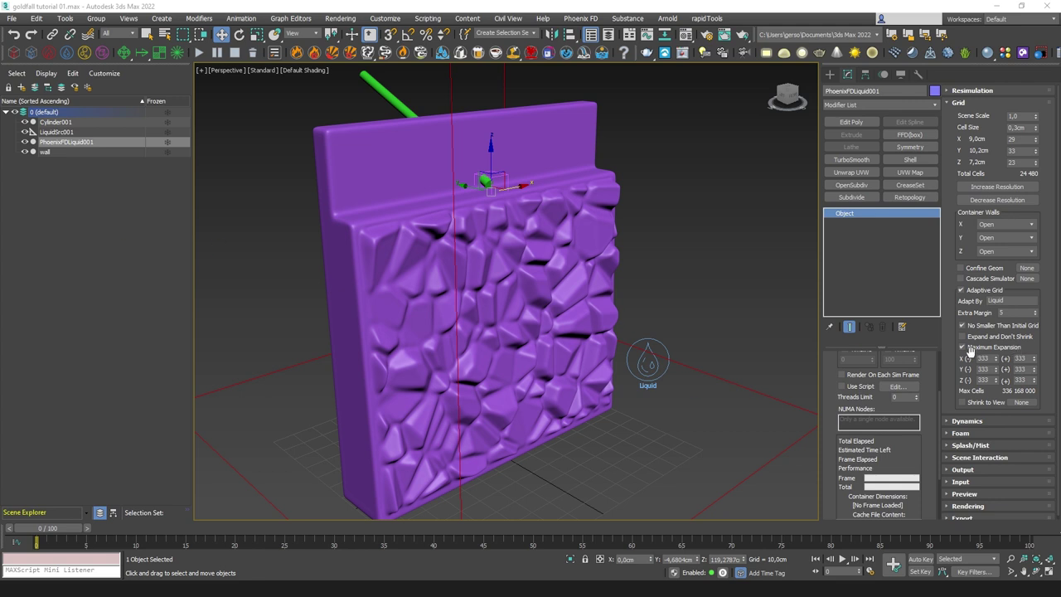
Set the backup interval in the simulator's output settings to 10.
{"action": "scroll", "coordinate": [958, 332], "scroll_direction": "down", "scroll_amount": 1}
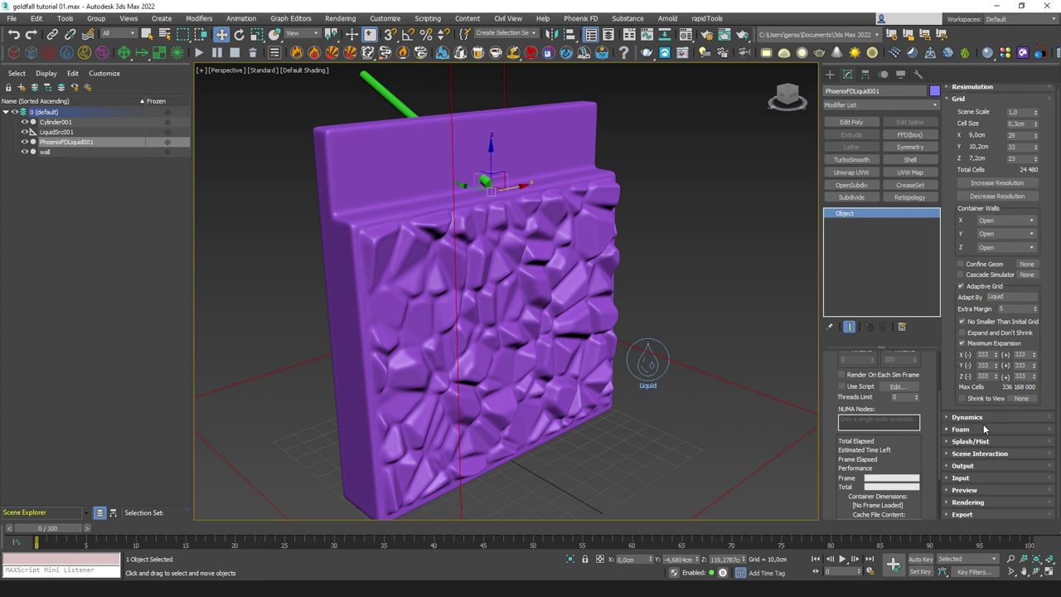
{"action": "left_click", "coordinate": [983, 469]}
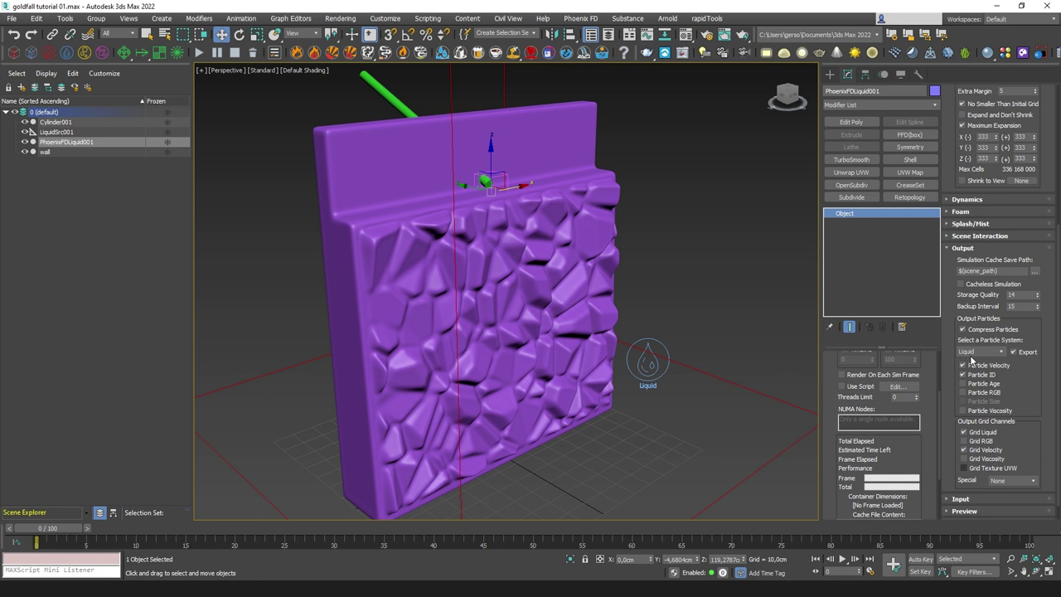
{"action": "double_click", "coordinate": [1021, 306]}
{"action": "type", "text": "10"}
Set the liquid dynamics to time scale 0.5, 4 steps per frame and default viscosity 0.15.
{"action": "scroll", "coordinate": [1024, 445], "scroll_direction": "up", "scroll_amount": 5}
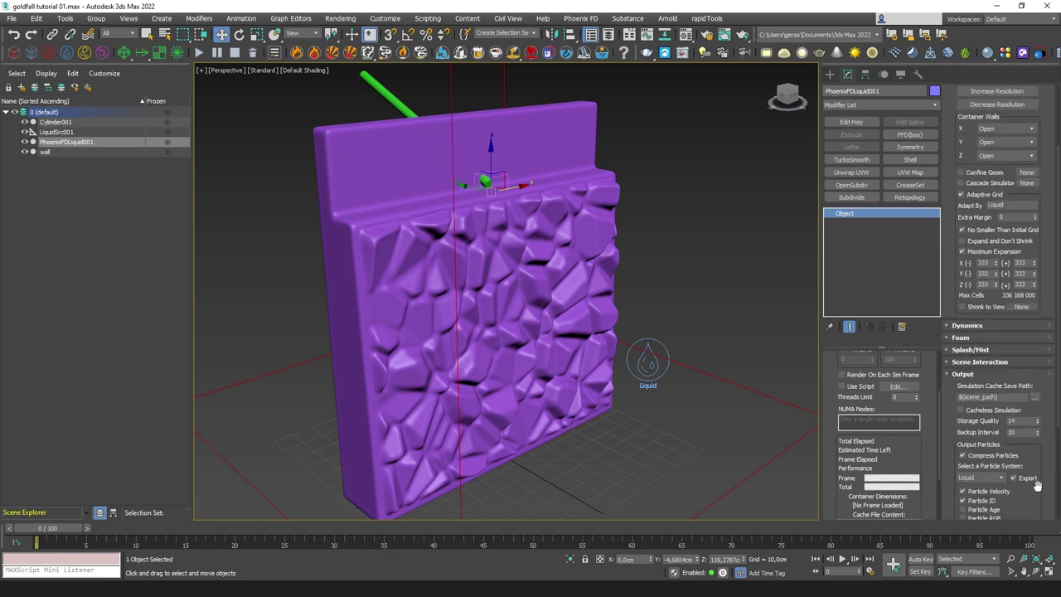
{"action": "left_click", "coordinate": [966, 326]}
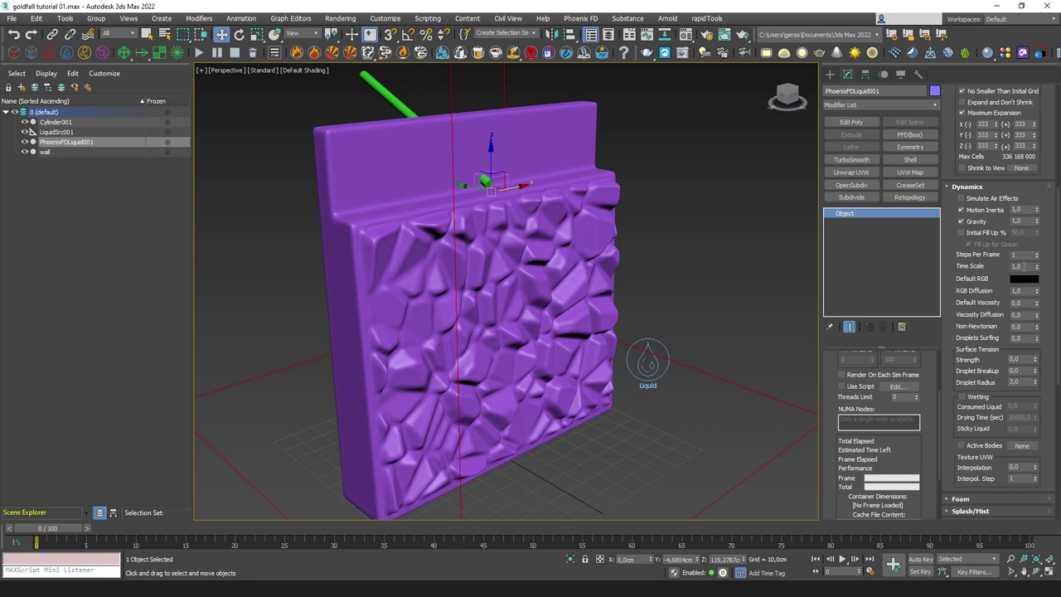
{"action": "double_click", "coordinate": [1024, 266]}
{"action": "double_click", "coordinate": [1017, 254]}
{"action": "double_click", "coordinate": [1024, 304]}
Set surface tension strength and droplet breakup to 0.5, and enable wetting with sticky liquid at 1.0.
{"action": "double_click", "coordinate": [1021, 359]}
{"action": "type", "text": ",5"}
{"action": "double_click", "coordinate": [1016, 371]}
{"action": "type", "text": "0,5"}
{"action": "left_click", "coordinate": [978, 398]}
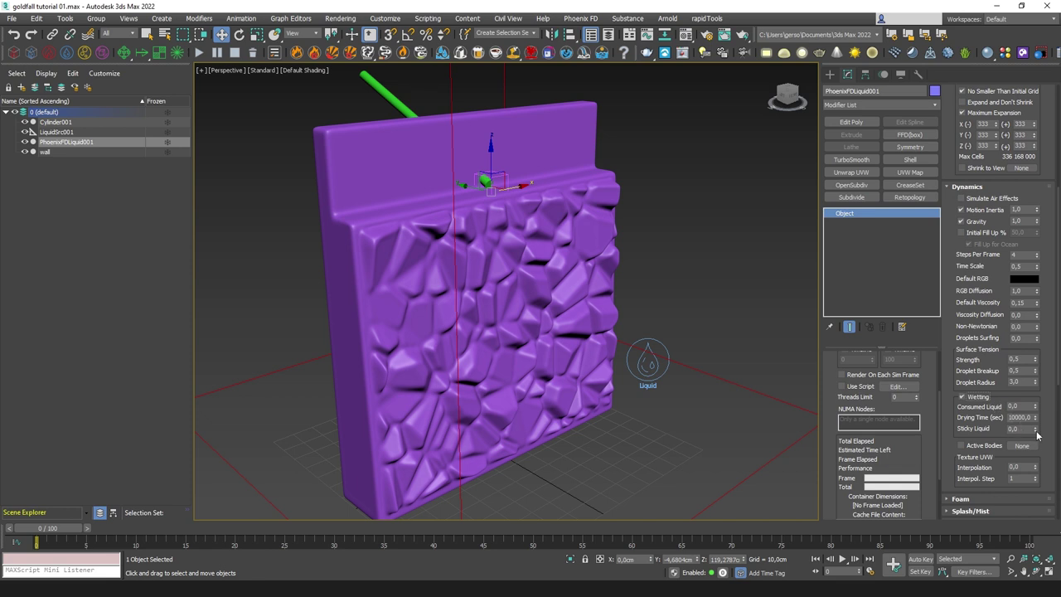
{"action": "left_click", "coordinate": [1035, 428]}
Fit the maximum expansion to the wall's front in the Left view: Y(-) 132, Y(+) 0, Z(-) 447, Z(+) 0.
{"action": "mouse_move", "coordinate": [720, 271]}
{"action": "middle_mouse_down", "text": "alt"}
{"action": "mouse_move", "coordinate": [651, 268]}
{"action": "mouse_move", "coordinate": [710, 266]}
{"action": "middle_mouse_up", "text": "alt"}
{"action": "scroll", "coordinate": [678, 267], "scroll_direction": "down", "scroll_amount": 2}
{"action": "key", "text": "alt+w"}
{"action": "middle_click", "coordinate": [401, 380]}
{"action": "key", "text": "alt+w"}
{"action": "scroll", "coordinate": [528, 319], "scroll_direction": "down", "scroll_amount": 7}
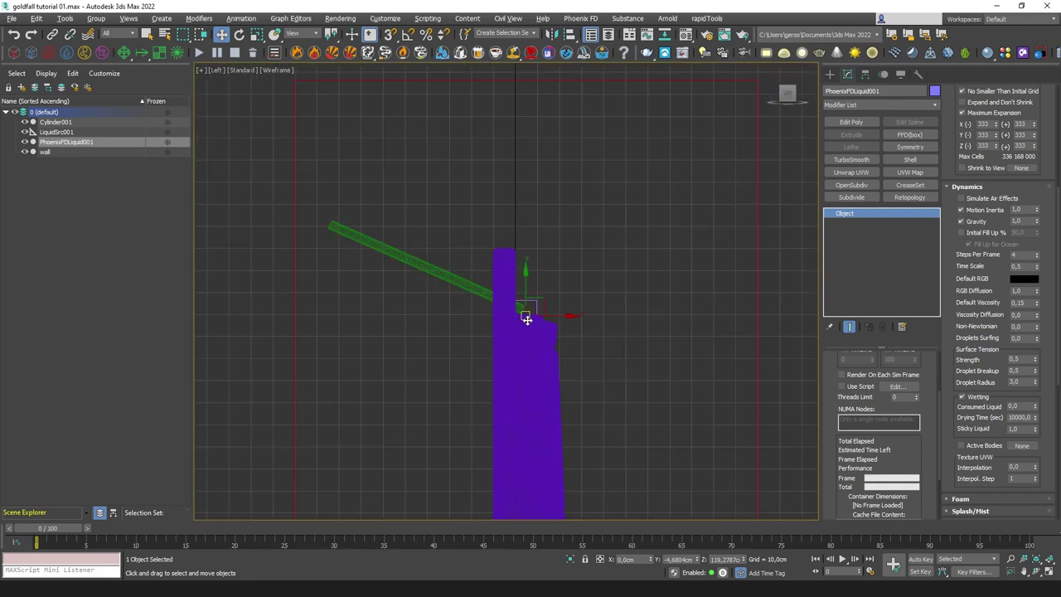
{"action": "scroll", "coordinate": [537, 322], "scroll_direction": "up", "scroll_amount": 2}
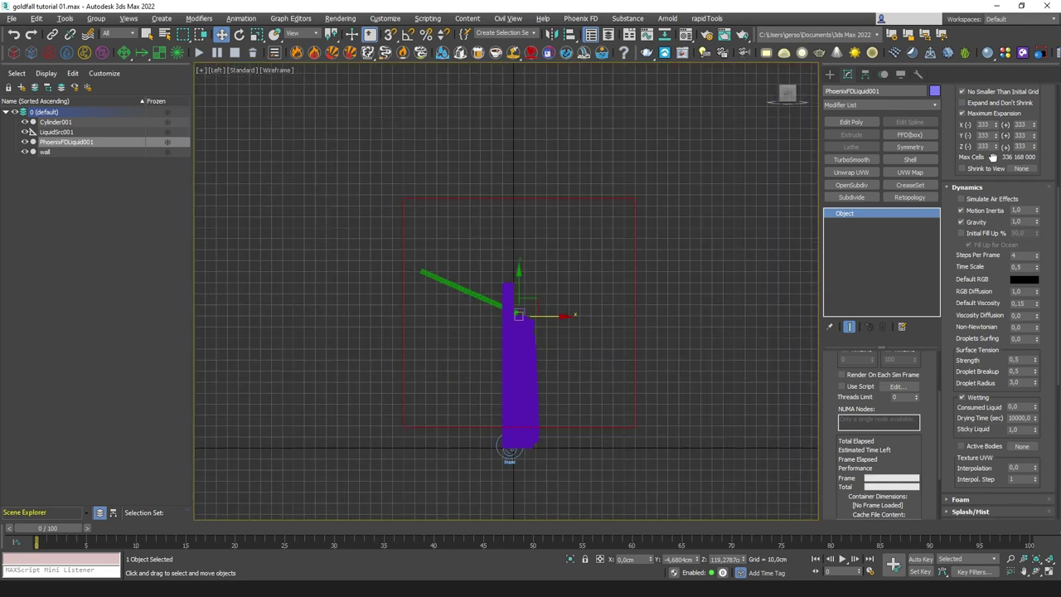
{"action": "scroll", "coordinate": [999, 233], "scroll_direction": "up", "scroll_amount": 3}
{"action": "left_click_drag", "start_coordinate": [997, 222], "coordinate": [994, 327]}
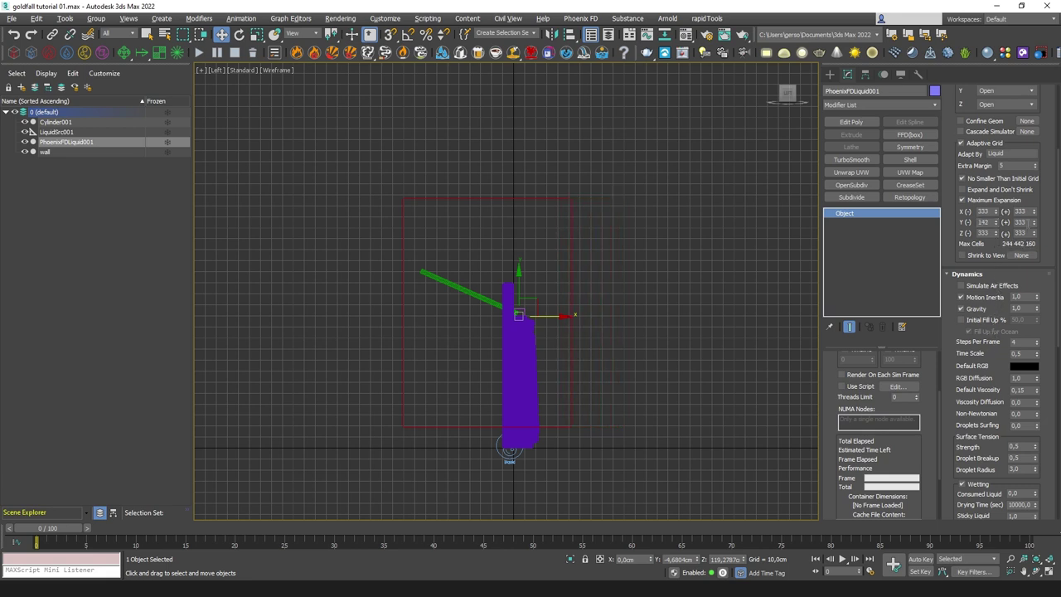
{"action": "right_click", "coordinate": [998, 235]}
{"action": "right_click", "coordinate": [1036, 234]}
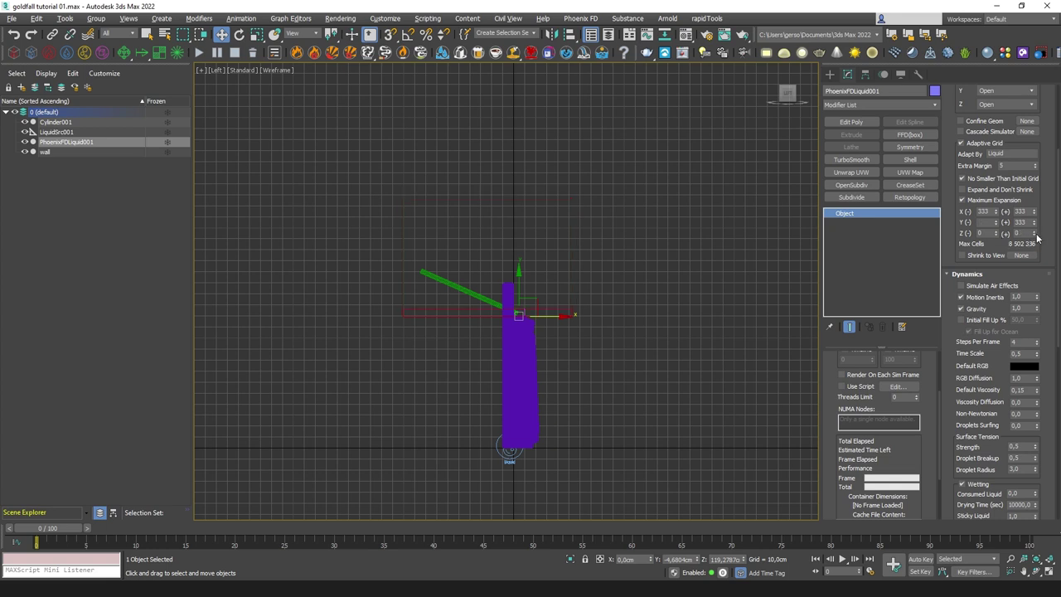
{"action": "left_click_drag", "start_coordinate": [995, 234], "coordinate": [982, 556]}
{"action": "left_click_drag", "start_coordinate": [998, 218], "coordinate": [998, 238]}
{"action": "right_click", "coordinate": [1034, 224]}
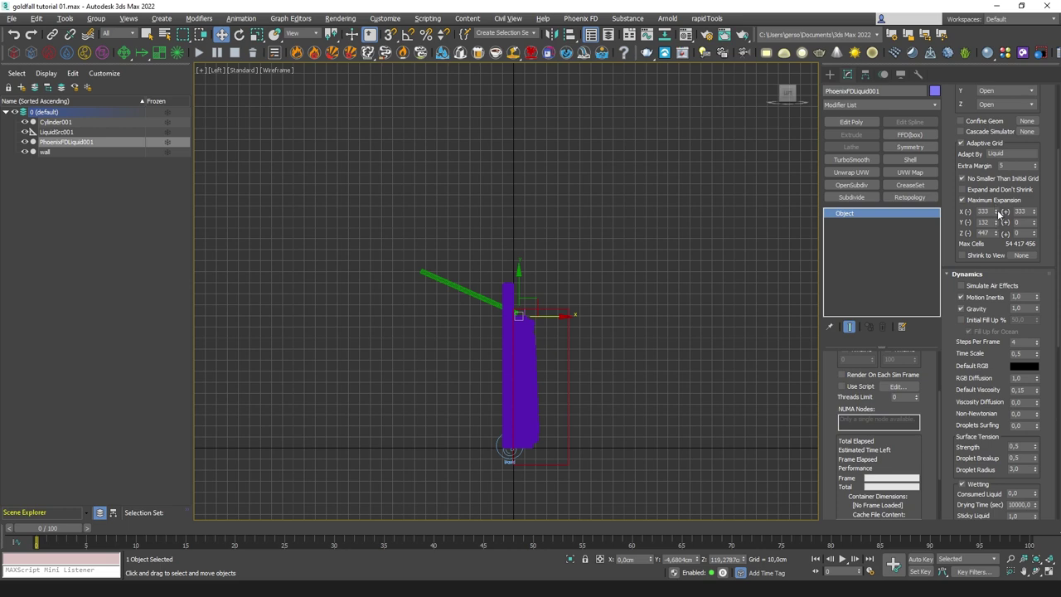
Limit the maximum expansion in X to 225 in both directions, matching the wall's width in the Front view.
{"action": "key", "text": "alt+w"}
{"action": "middle_click", "coordinate": [711, 187]}
{"action": "key", "text": "alt+w"}
{"action": "scroll", "coordinate": [672, 234], "scroll_direction": "down", "scroll_amount": 8}
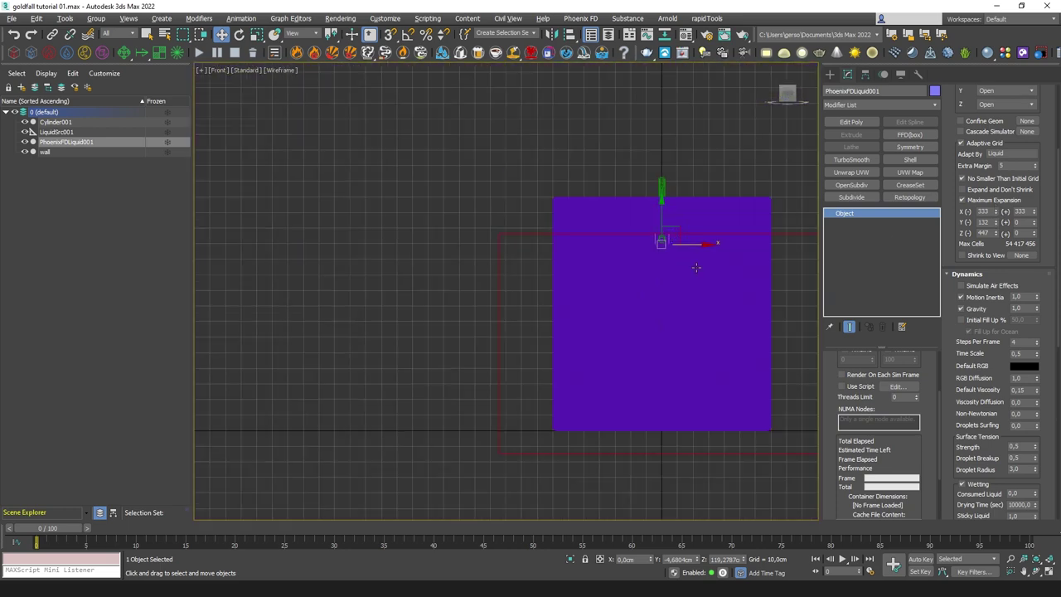
{"action": "middle_click_drag", "start_coordinate": [696, 268], "coordinate": [576, 224]}
{"action": "left_click_drag", "start_coordinate": [996, 212], "coordinate": [1002, 274]}
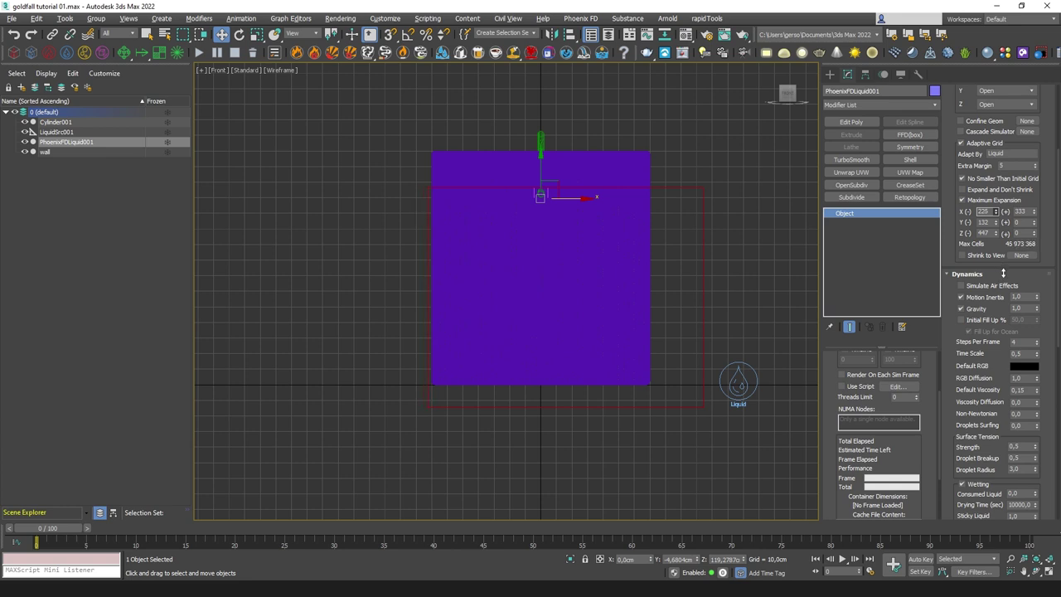
{"action": "left_click_drag", "start_coordinate": [1036, 211], "coordinate": [1038, 266]}
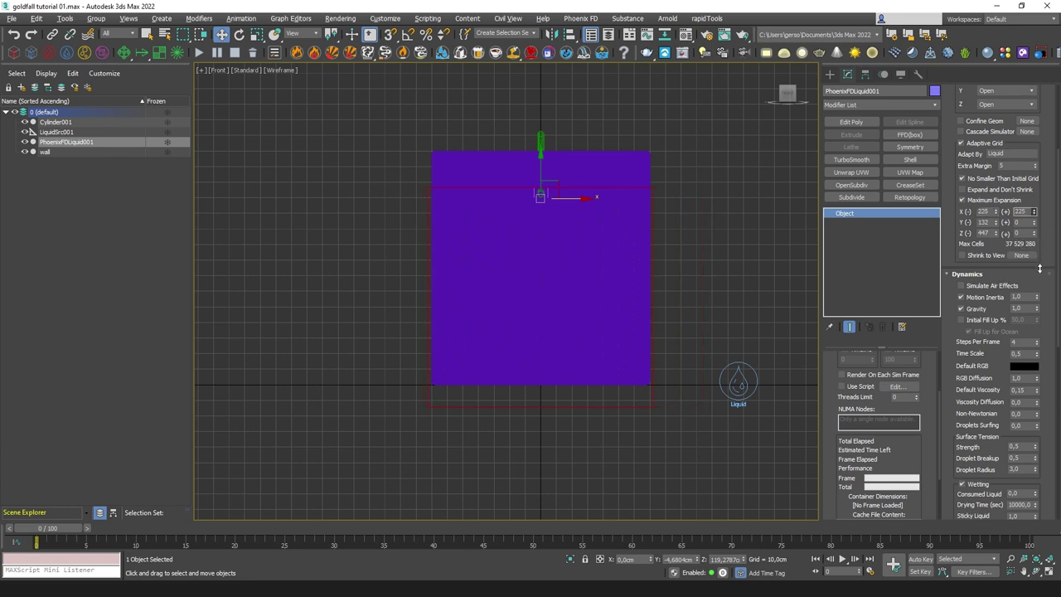
{"action": "middle_click_drag", "start_coordinate": [656, 310], "coordinate": [656, 295]}
{"action": "key", "text": "alt+w"}
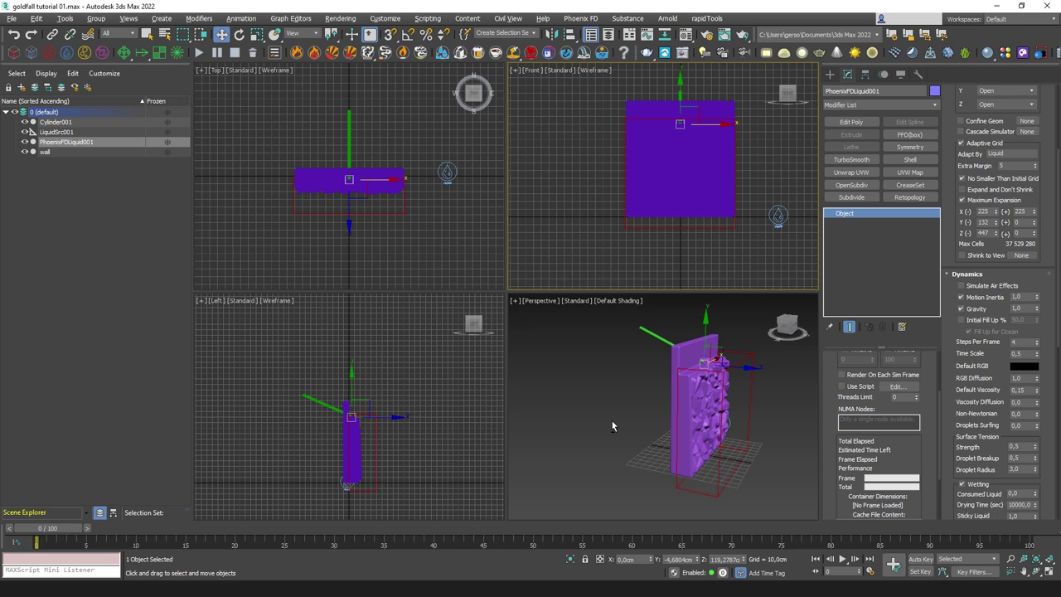
{"action": "middle_click", "coordinate": [611, 420]}
{"action": "key", "text": "alt+w"}
{"action": "middle_click_drag", "start_coordinate": [697, 324], "coordinate": [569, 287], "text": "alt"}
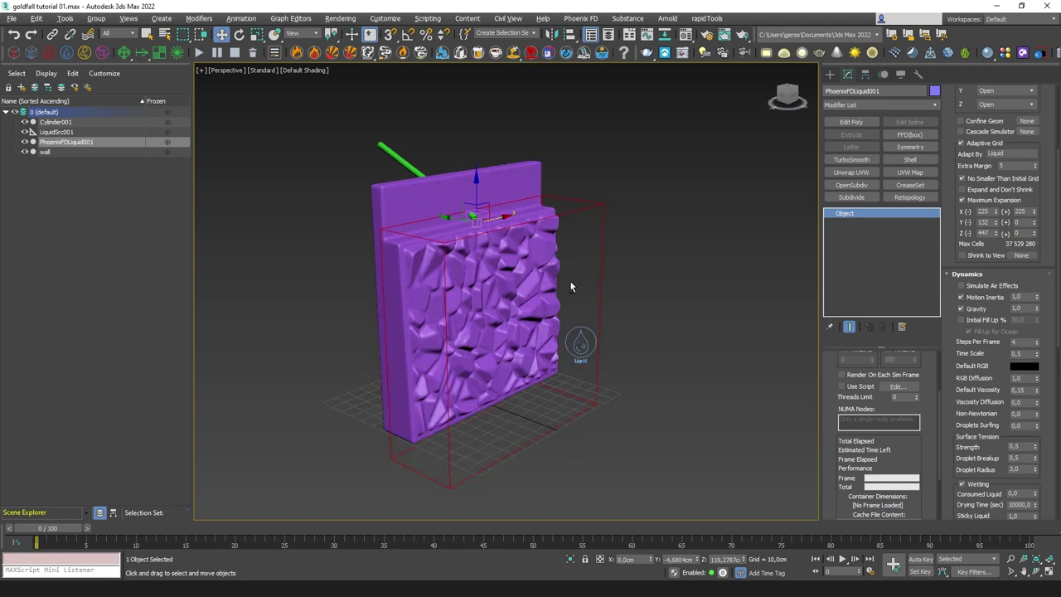
Set the animation's end time to frame 600.
{"action": "scroll", "coordinate": [886, 431], "scroll_direction": "up", "scroll_amount": 3}
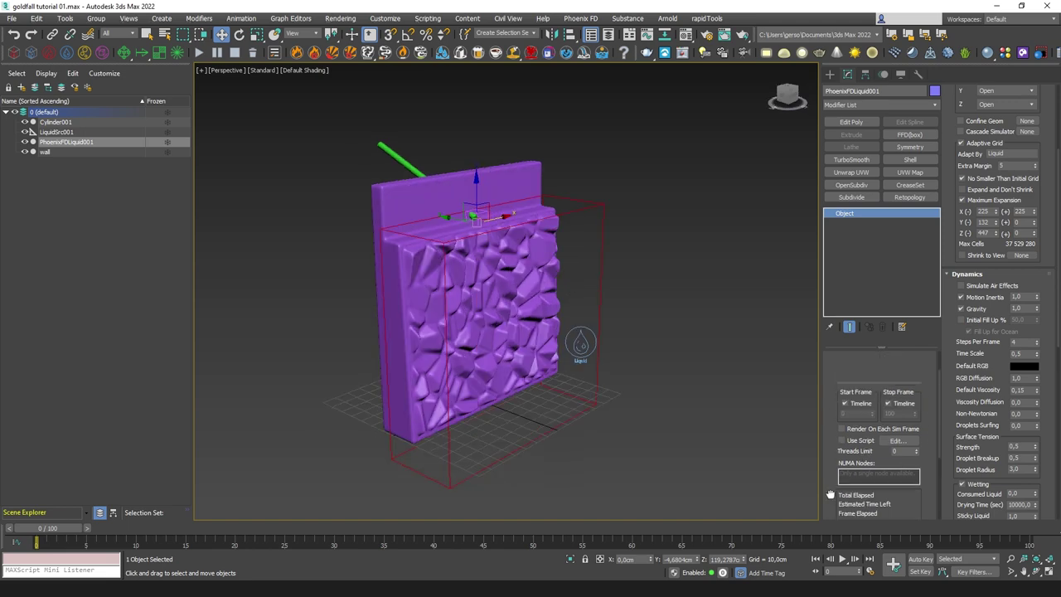
{"action": "left_click", "coordinate": [871, 571]}
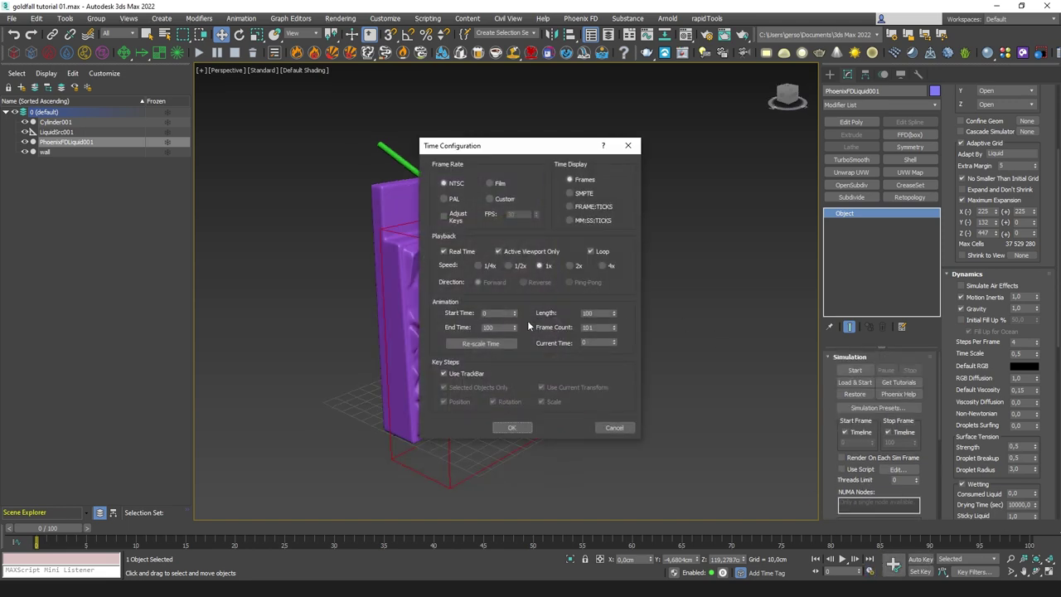
{"action": "double_click", "coordinate": [502, 327]}
{"action": "type", "text": "6000"}
{"action": "key", "text": "Return"}
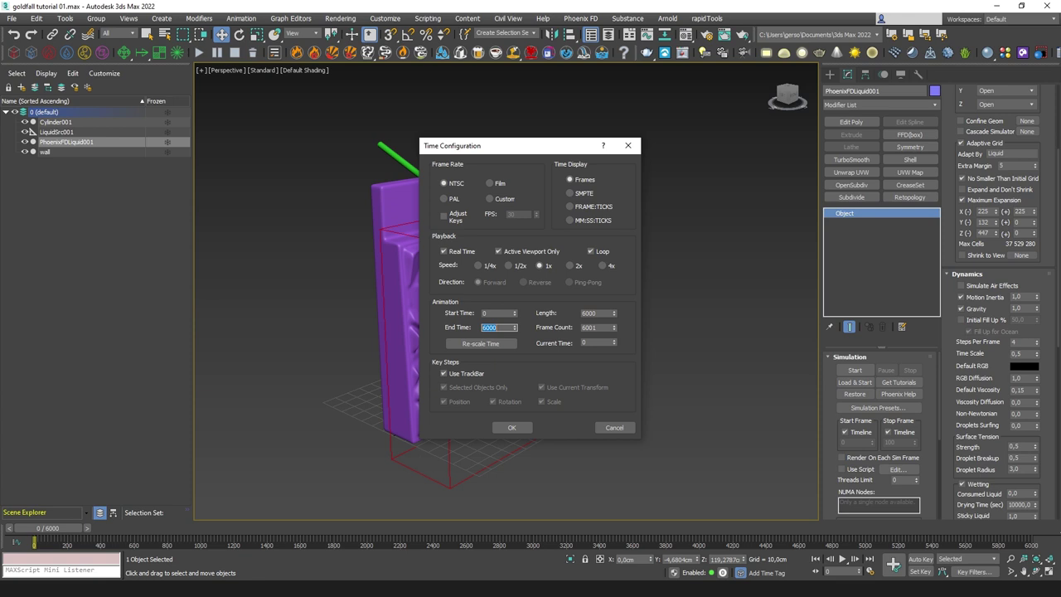
{"action": "key", "text": "Return"}
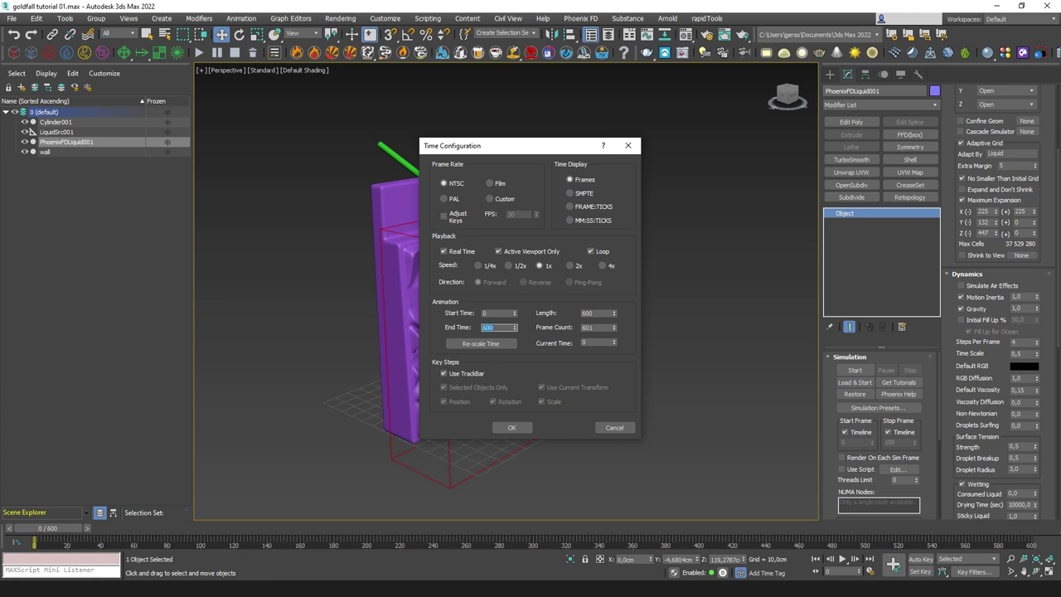
{"action": "left_click", "coordinate": [516, 428]}
Turn on Show Mesh in the liquid simulator's preview settings.
{"action": "middle_click_drag", "start_coordinate": [566, 437], "coordinate": [580, 368], "text": "alt"}
{"action": "scroll", "coordinate": [561, 315], "scroll_direction": "up", "scroll_amount": 3}
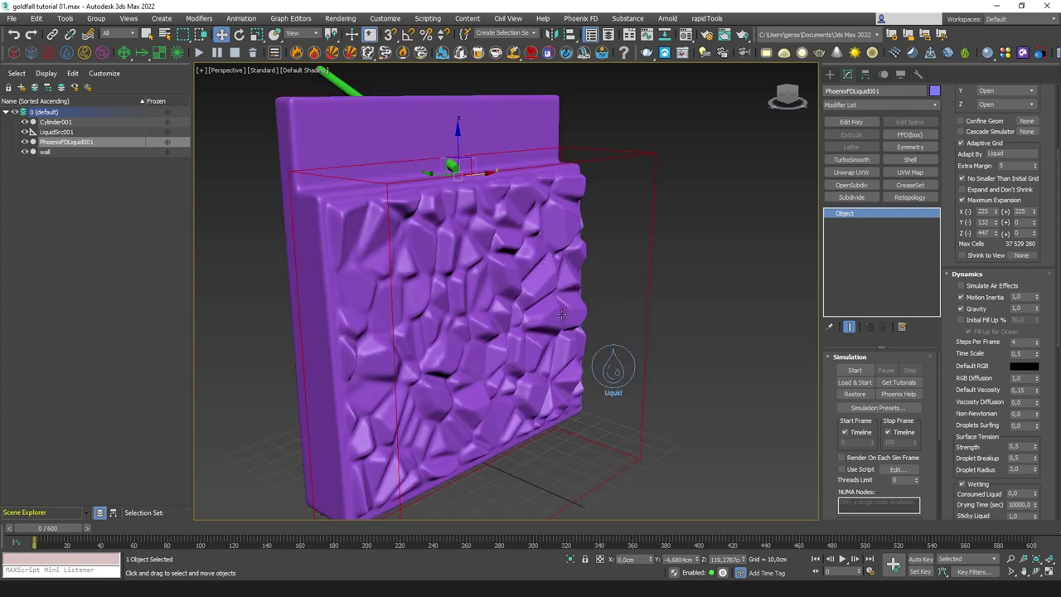
{"action": "middle_click_drag", "start_coordinate": [533, 292], "coordinate": [575, 293]}
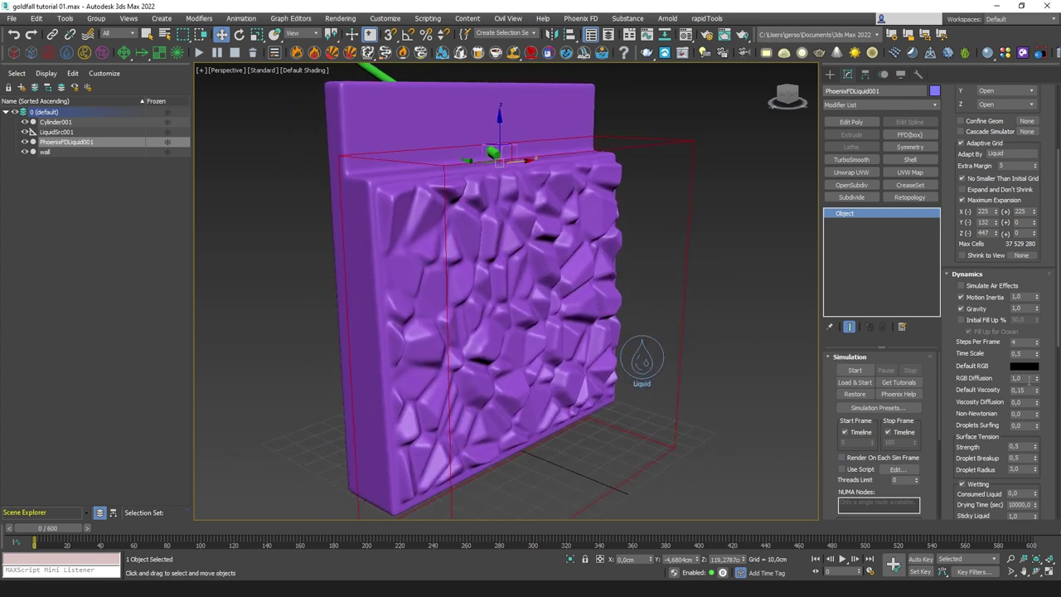
{"action": "left_click", "coordinate": [966, 274]}
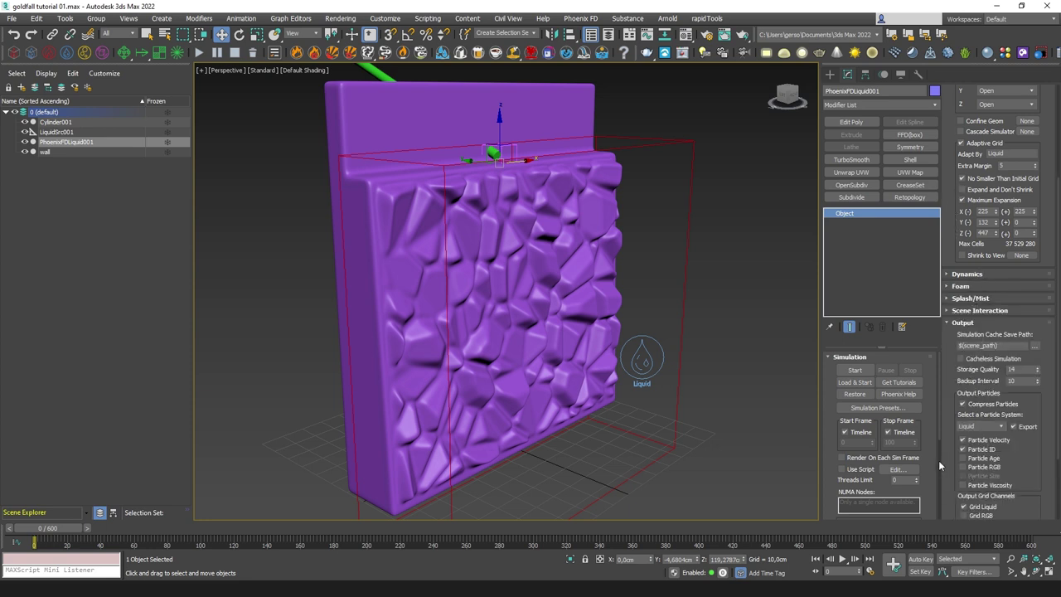
{"action": "left_click", "coordinate": [963, 323]}
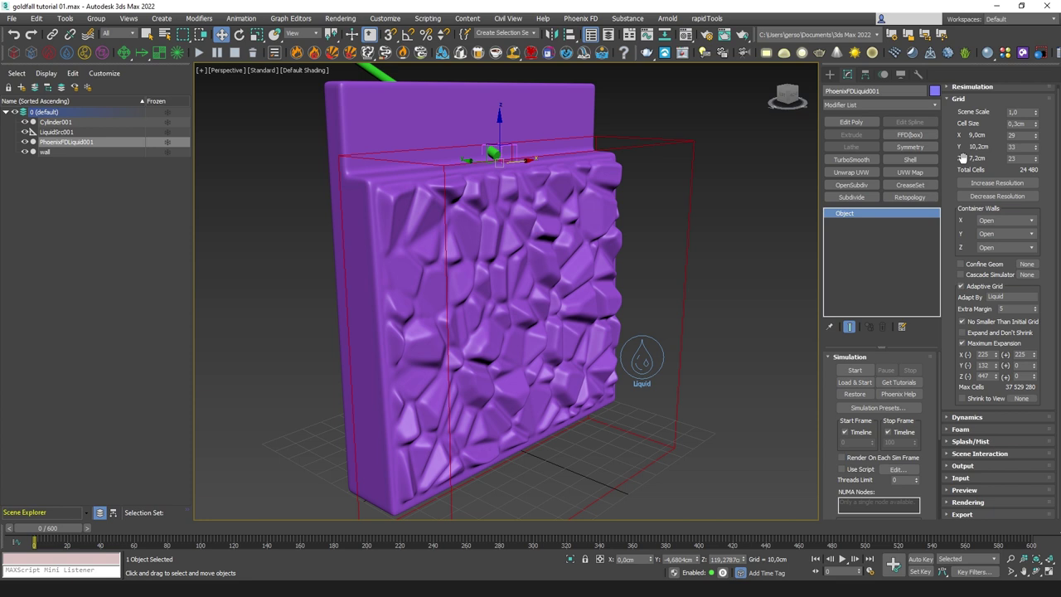
{"action": "left_click", "coordinate": [965, 489]}
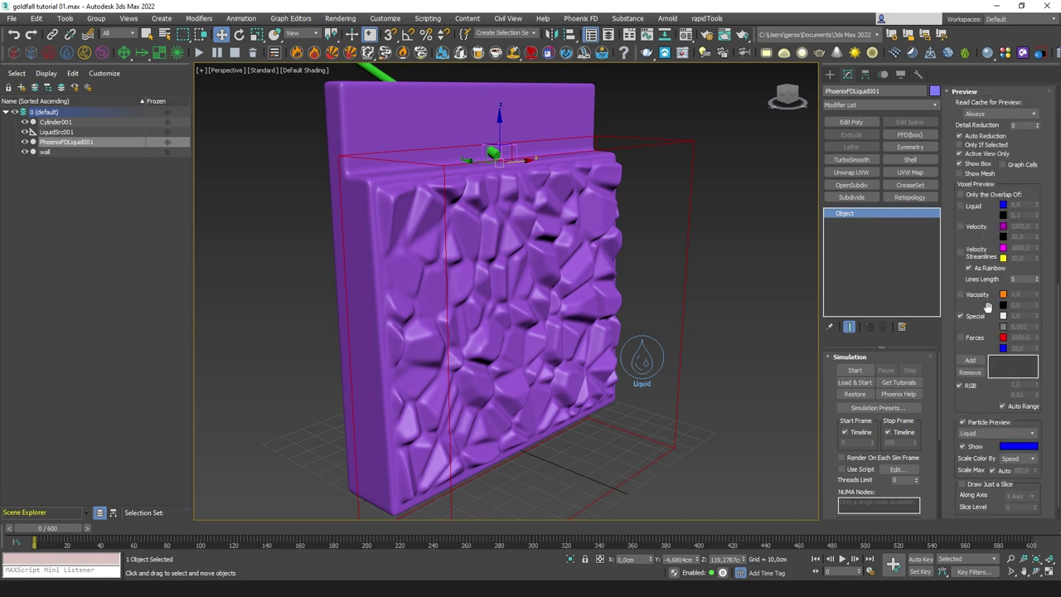
{"action": "left_click", "coordinate": [974, 174]}
Turn off the particle preview, run the liquid simulation for a few frames and stop it.
{"action": "middle_click_drag", "start_coordinate": [642, 299], "coordinate": [634, 298], "text": "alt"}
{"action": "middle_click_drag", "start_coordinate": [568, 246], "coordinate": [582, 270]}
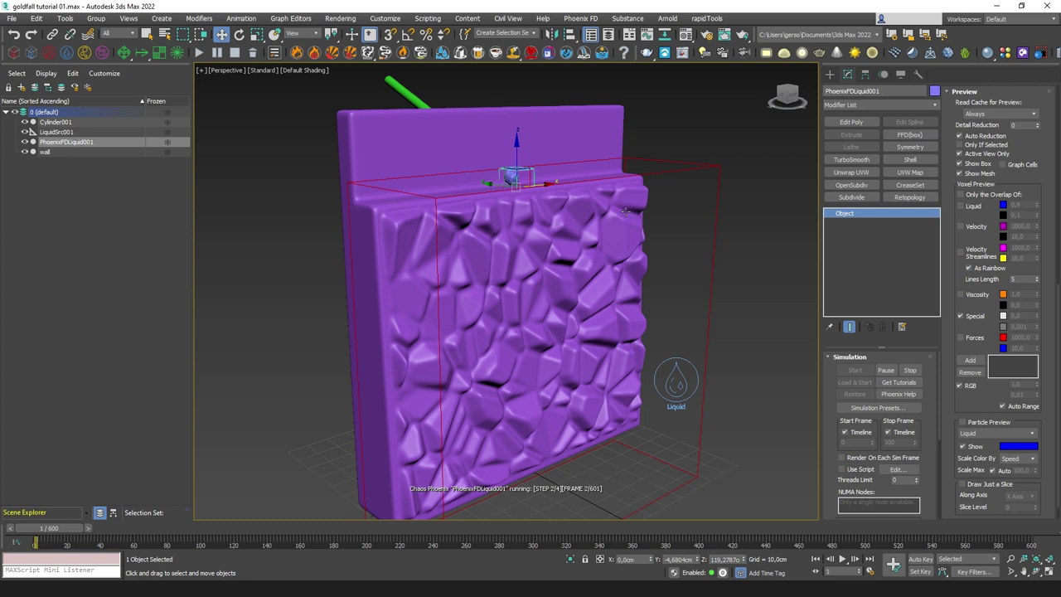
{"action": "left_click", "coordinate": [236, 53]}
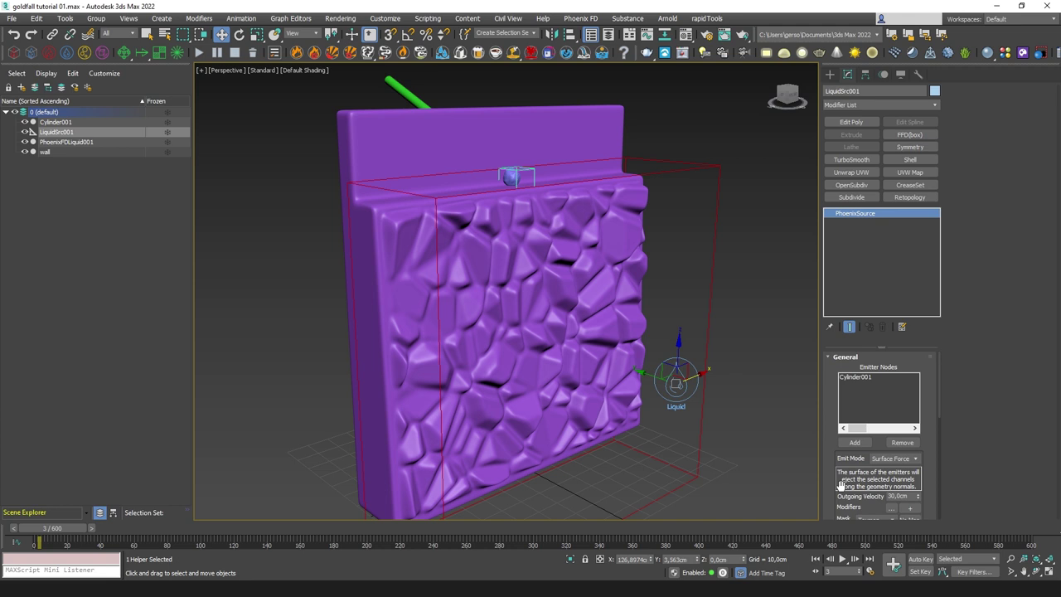
Set the liquid source's Polygon ID to 10 and run the liquid simulation again.
{"action": "left_click_drag", "start_coordinate": [842, 485], "coordinate": [841, 284]}
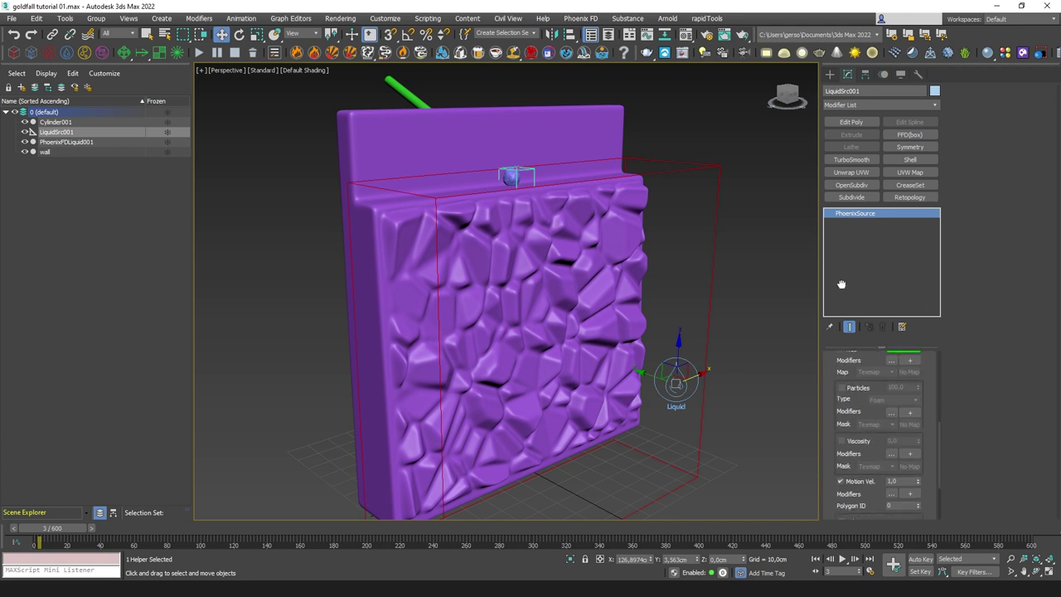
{"action": "scroll", "coordinate": [894, 452], "scroll_direction": "down", "scroll_amount": 2}
{"action": "double_click", "coordinate": [900, 417]}
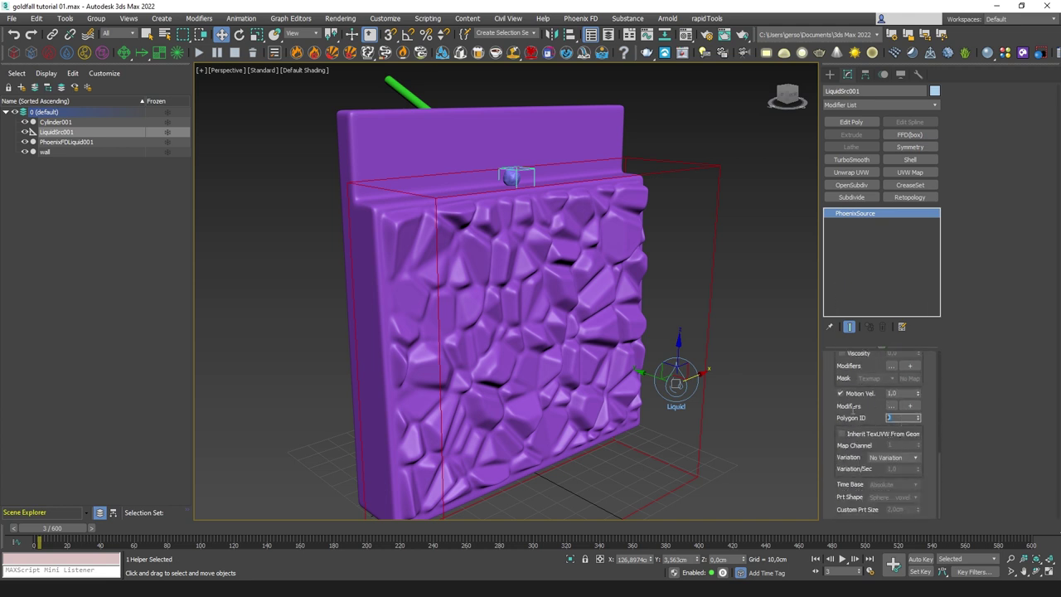
{"action": "middle_click_drag", "start_coordinate": [703, 308], "coordinate": [707, 315]}
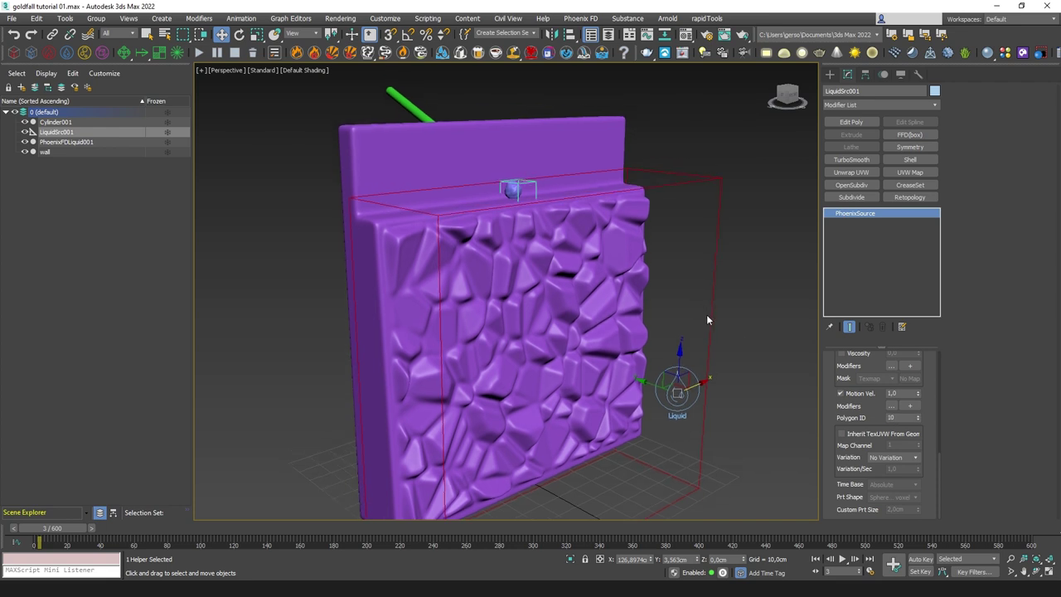
{"action": "left_click", "coordinate": [199, 52]}
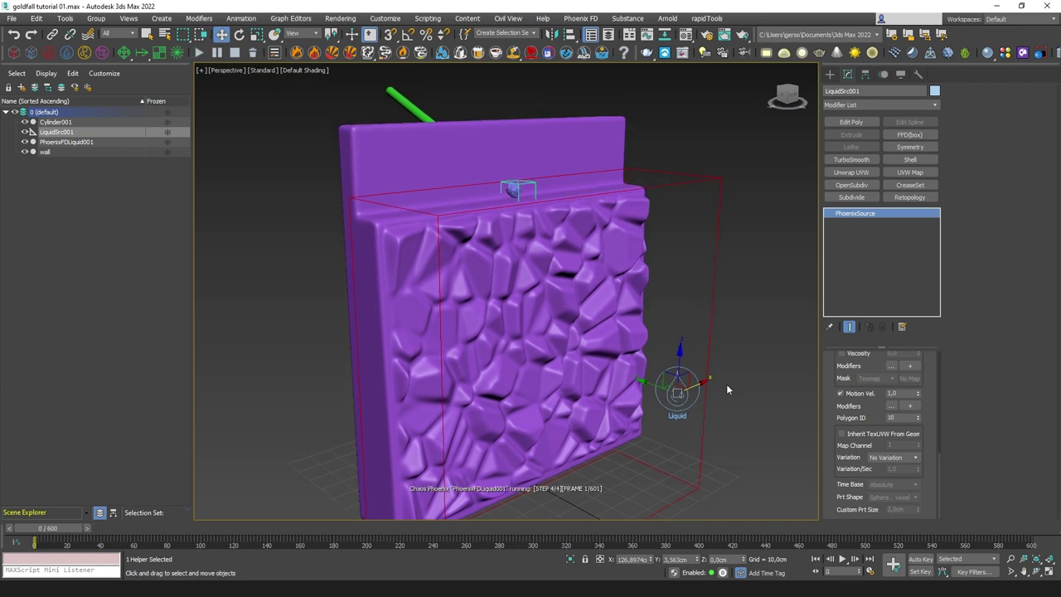
{"action": "middle_click_drag", "start_coordinate": [667, 304], "coordinate": [599, 287], "text": "alt"}
{"action": "scroll", "coordinate": [587, 226], "scroll_direction": "up", "scroll_amount": 2}
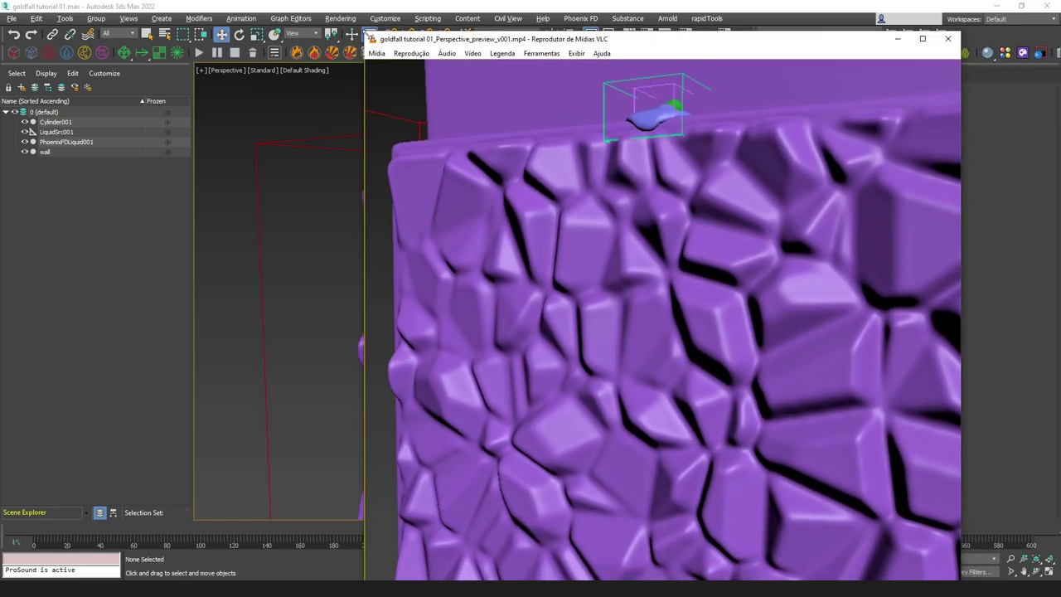
Watch the Perspective preview video of the liquid simulation in VLC and close the player.
{"action": "left_click_drag", "start_coordinate": [367, 35], "coordinate": [467, 111]}
{"action": "left_click_drag", "start_coordinate": [570, 120], "coordinate": [564, 33]}
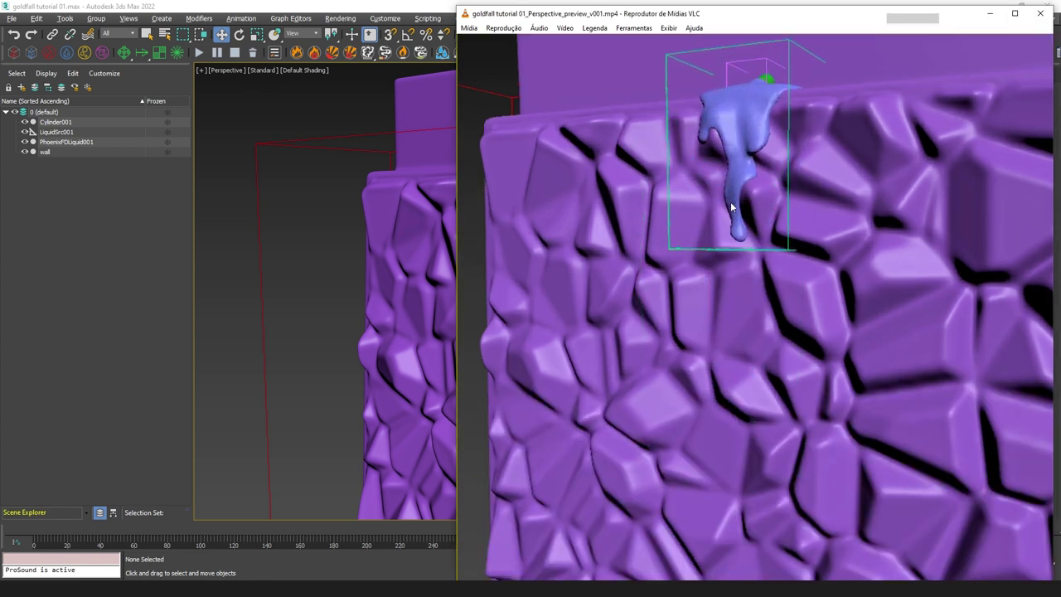
{"action": "left_click", "coordinate": [1043, 14]}
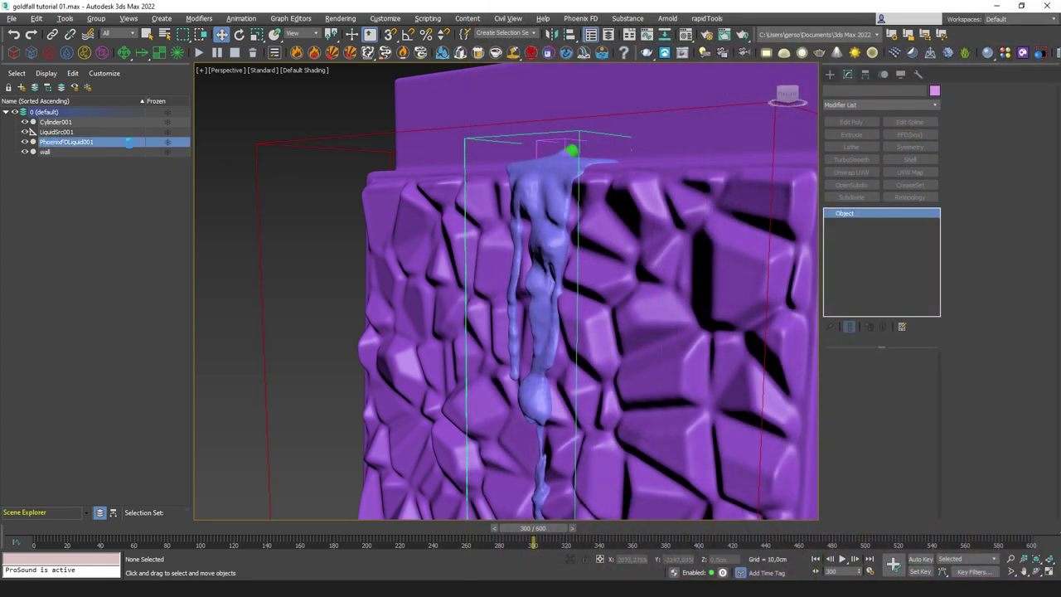
Set the liquid simulator's grid channel smoothing threshold to 0,2 for the Liquid channel.
{"action": "left_click", "coordinate": [53, 142]}
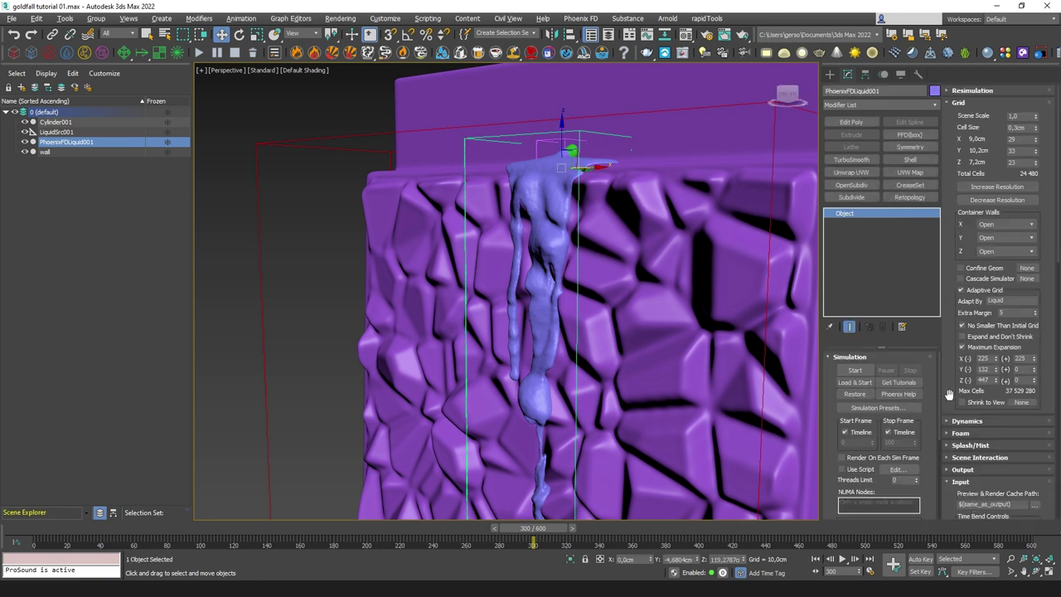
{"action": "scroll", "coordinate": [943, 389], "scroll_direction": "down", "scroll_amount": 5}
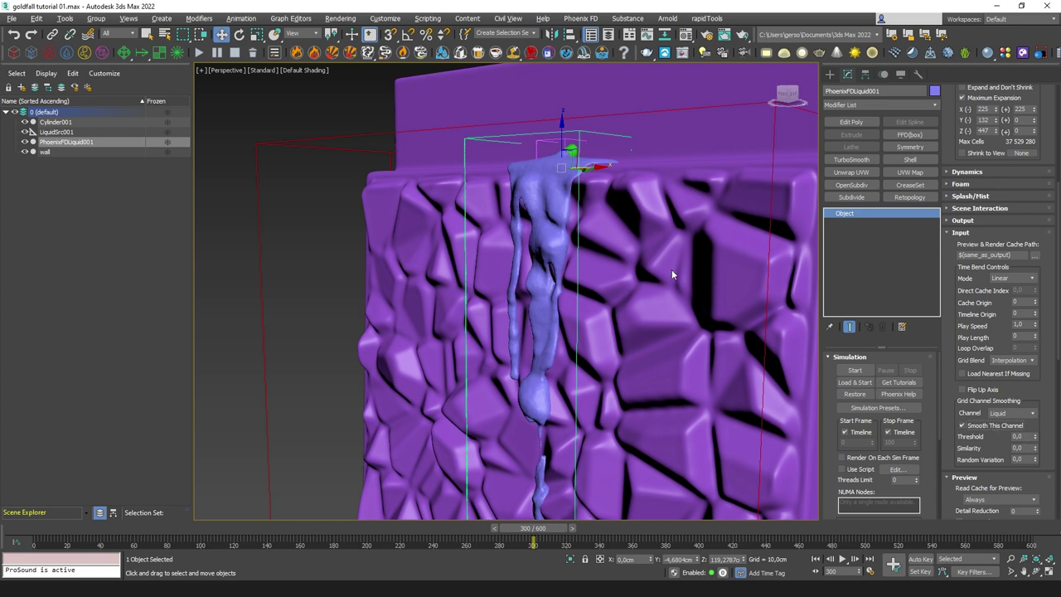
{"action": "scroll", "coordinate": [671, 269], "scroll_direction": "up", "scroll_amount": 5}
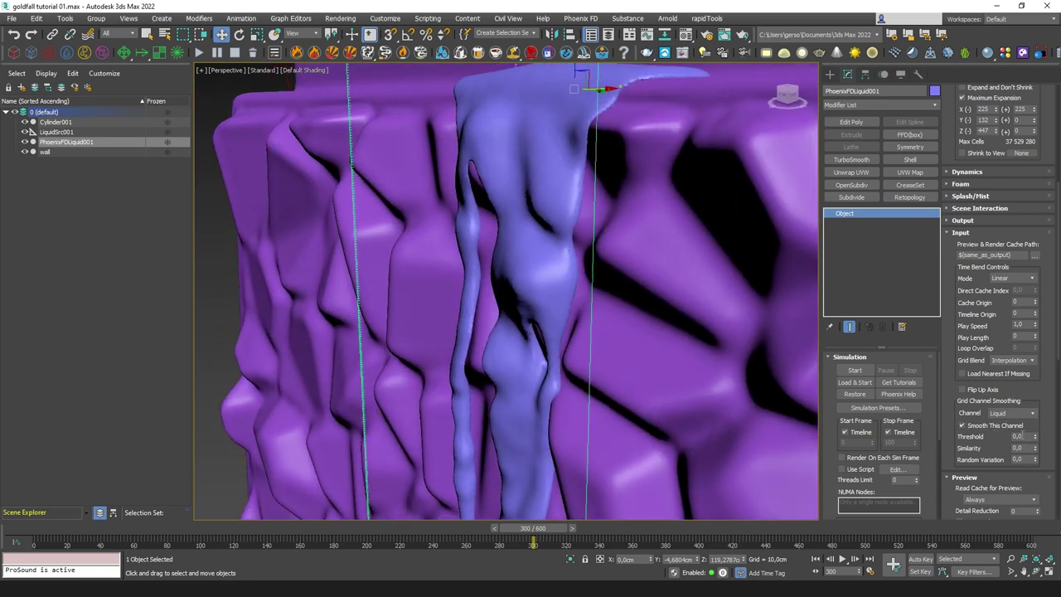
{"action": "left_click_drag", "start_coordinate": [1026, 437], "coordinate": [972, 429]}
{"action": "type", "text": "0,2"}
{"action": "key", "text": "Return"}
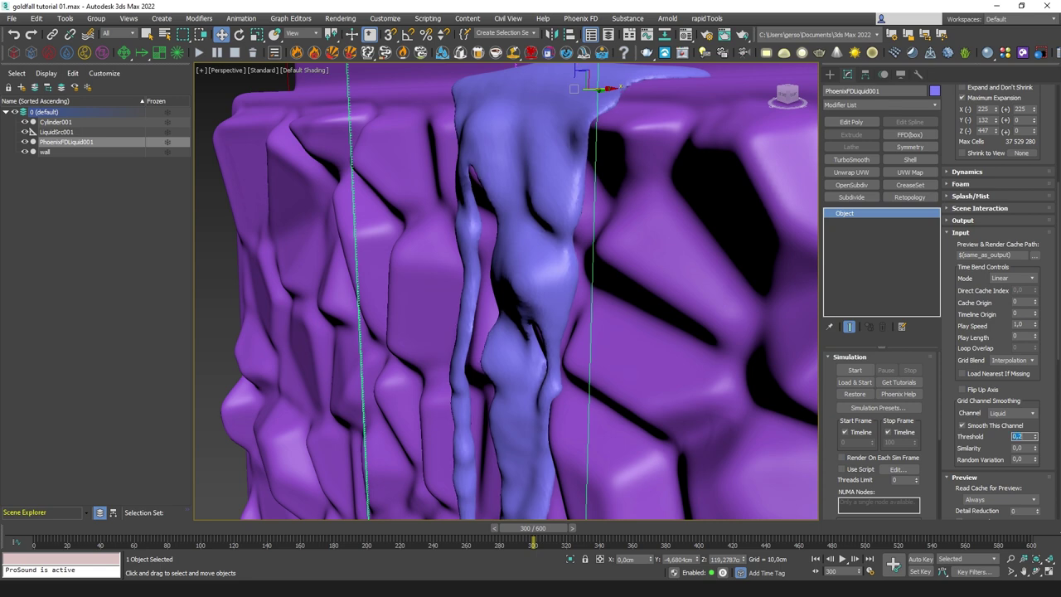
{"action": "scroll", "coordinate": [580, 264], "scroll_direction": "up", "scroll_amount": 3}
{"action": "scroll", "coordinate": [563, 260], "scroll_direction": "down", "scroll_amount": 3}
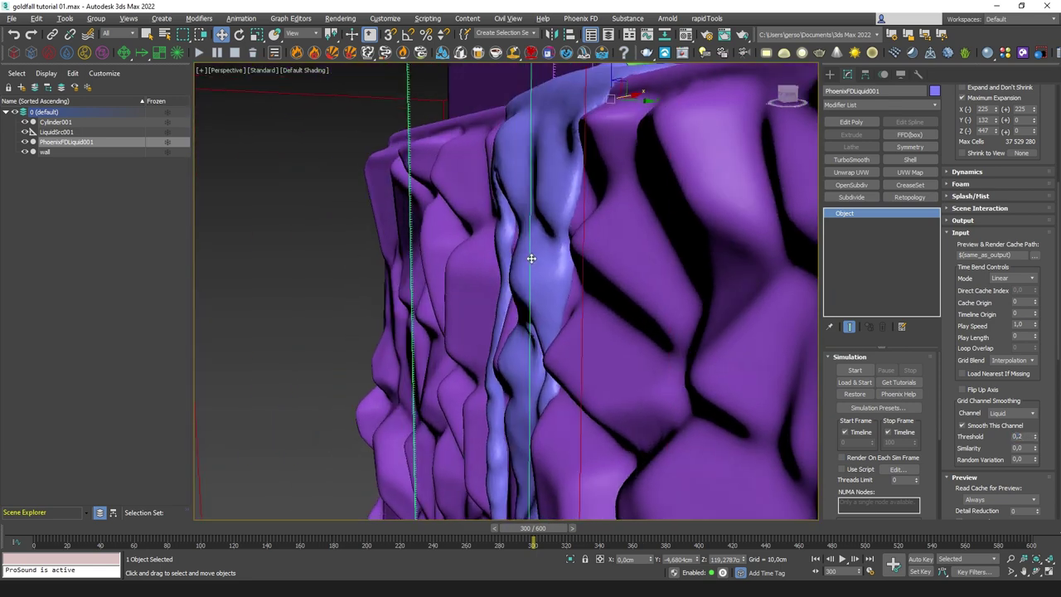
{"action": "scroll", "coordinate": [988, 441], "scroll_direction": "down", "scroll_amount": 5}
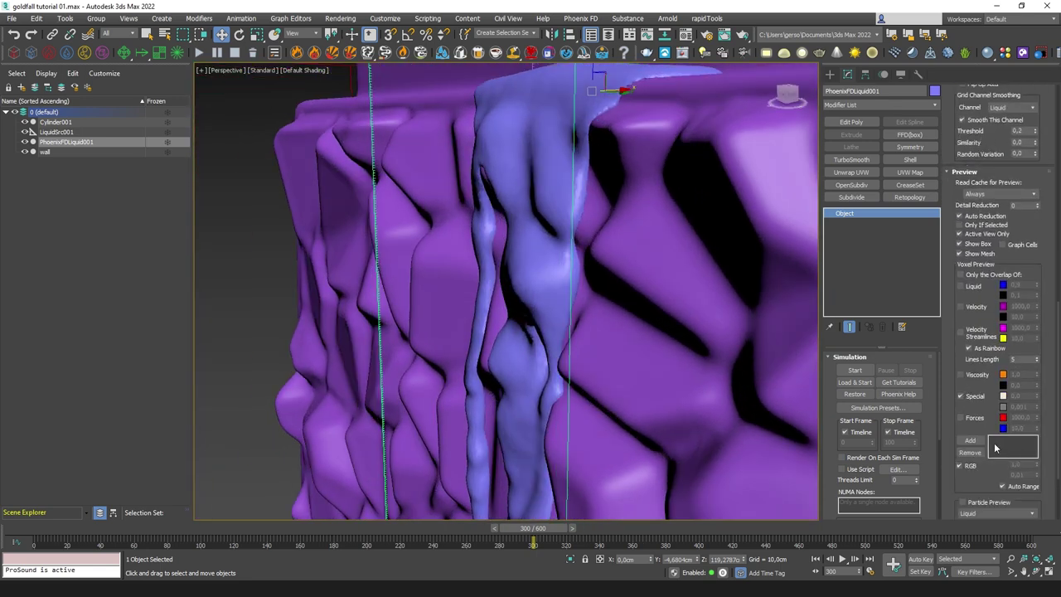
Try mesh smoothness values of 5 and 10 in the liquid simulator's rendering settings, and settle on 5.
{"action": "left_click", "coordinate": [973, 172]}
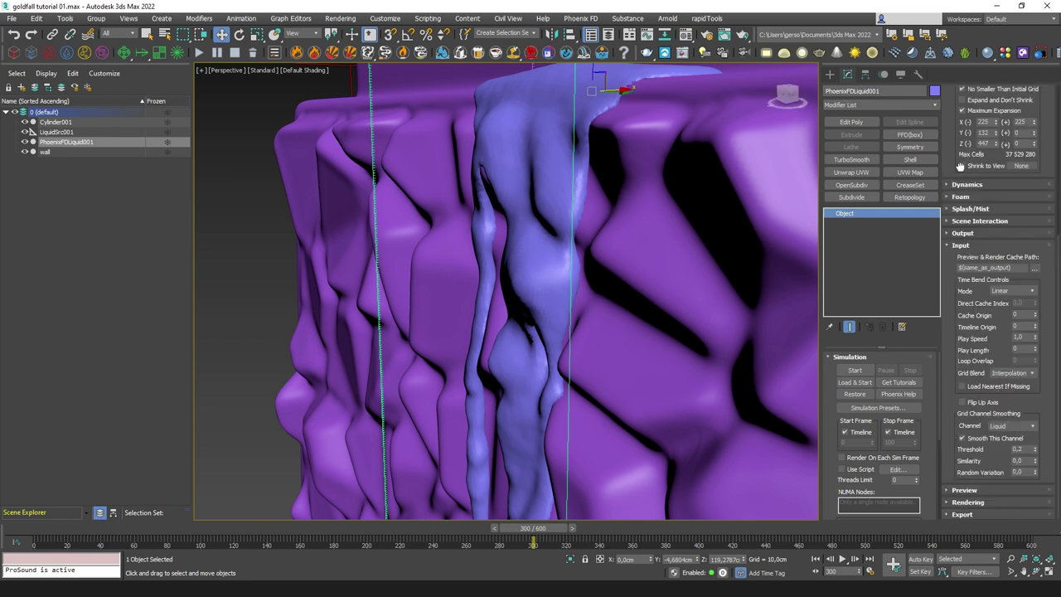
{"action": "left_click", "coordinate": [961, 246]}
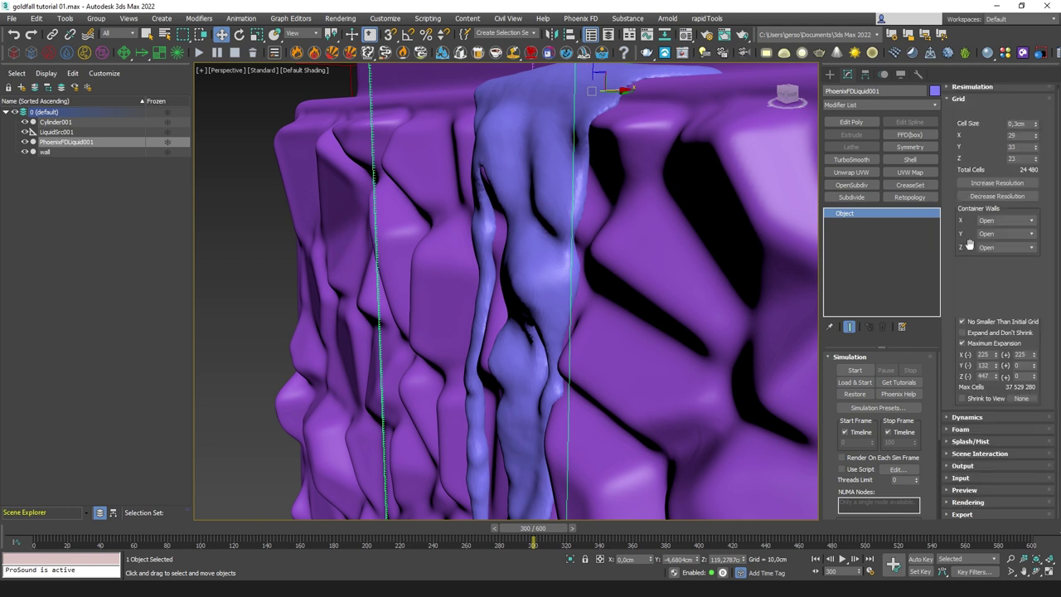
{"action": "left_click", "coordinate": [984, 500]}
{"action": "double_click", "coordinate": [1016, 353]}
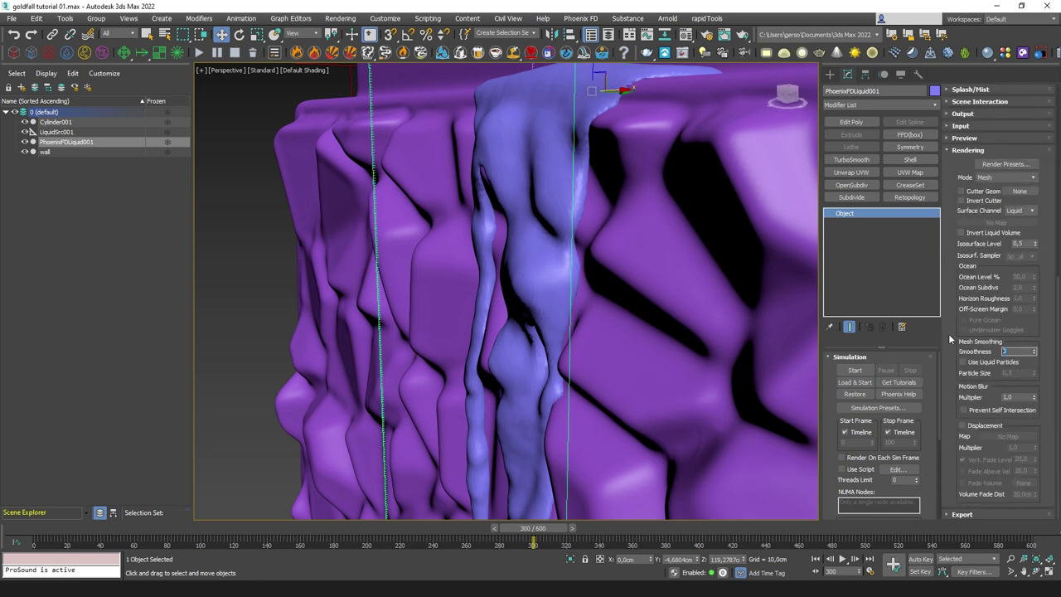
{"action": "type", "text": "5"}
{"action": "key", "text": "Return"}
{"action": "type", "text": "10"}
{"action": "key", "text": "Return"}
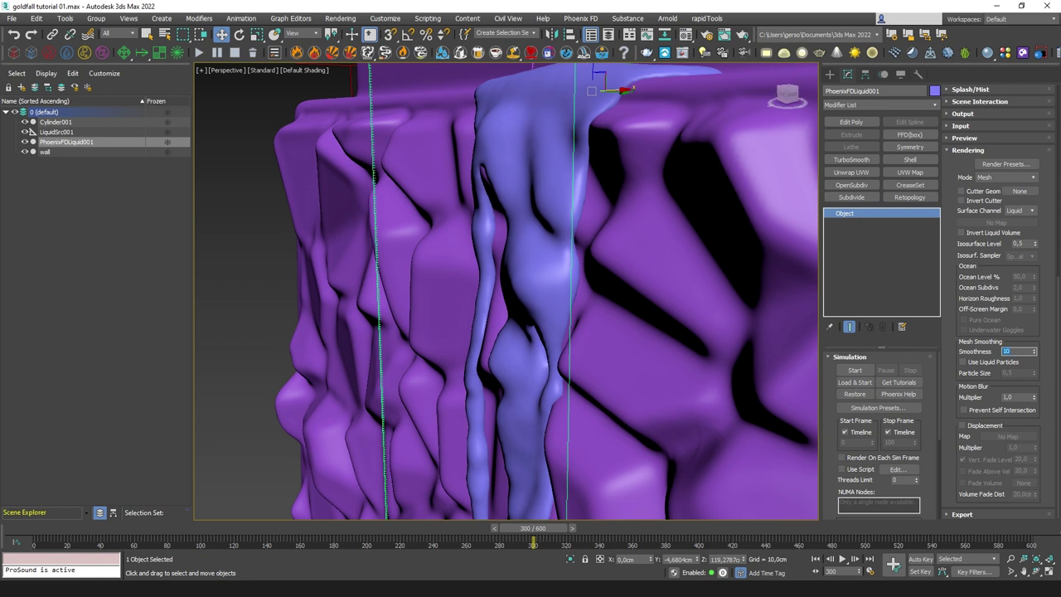
{"action": "type", "text": "5"}
{"action": "key", "text": "Return"}
Enable Use Liquid Particles for mesh smoothing with a particle size of 1,0, and toggle it off and on to compare.
{"action": "left_click", "coordinate": [998, 362]}
{"action": "left_click_drag", "start_coordinate": [1024, 373], "coordinate": [945, 360]}
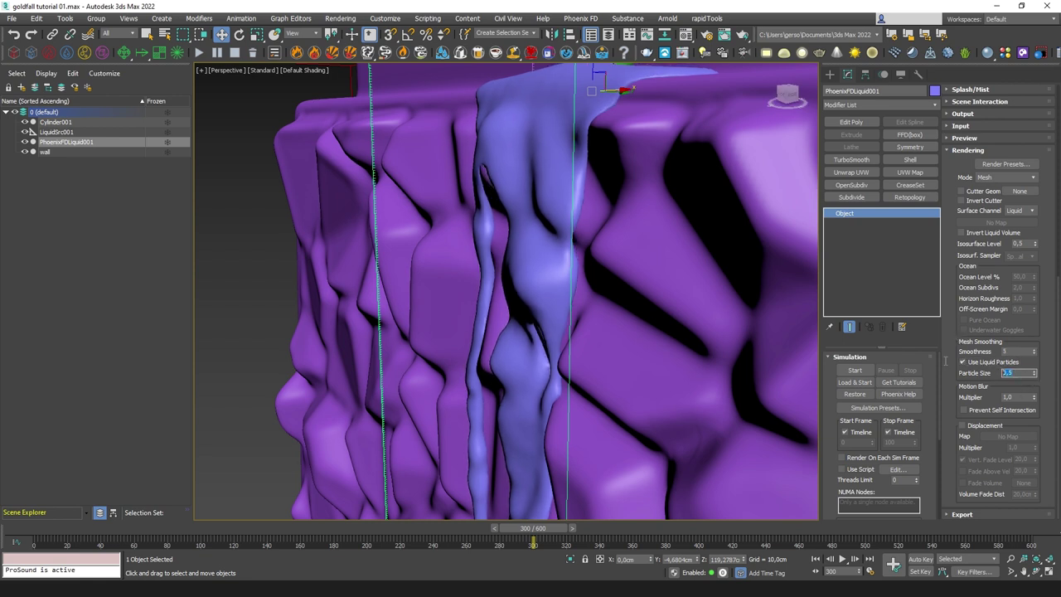
{"action": "type", "text": "1"}
{"action": "key", "text": "Return"}
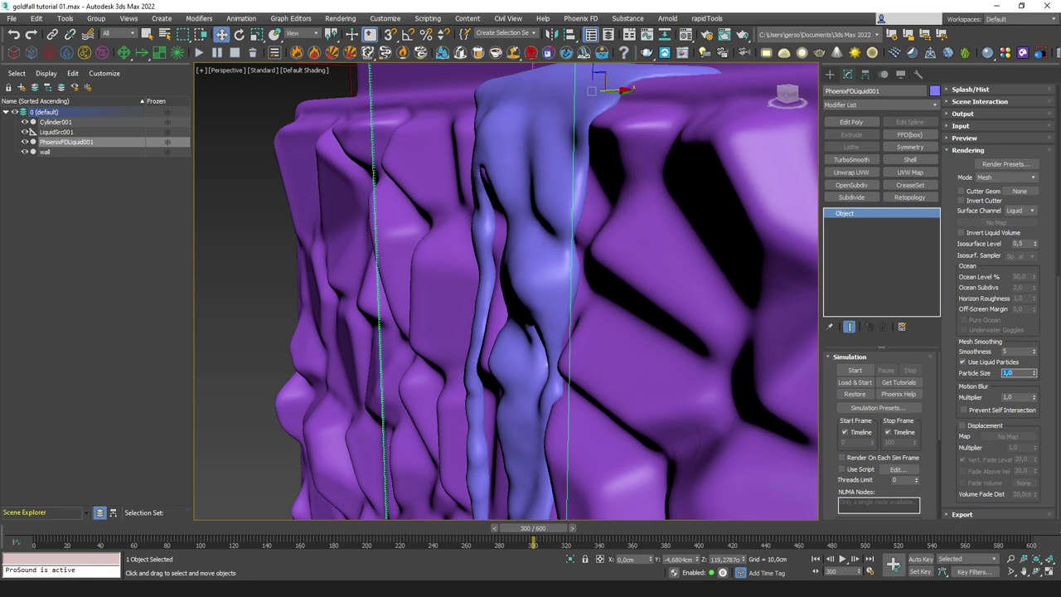
{"action": "left_click", "coordinate": [984, 364]}
{"action": "left_click", "coordinate": [984, 364]}
{"action": "scroll", "coordinate": [553, 262], "scroll_direction": "down", "scroll_amount": 3}
Inspect the shape of the liquid flowing down the wall at frame 252 from several angles.
{"action": "middle_click_drag", "start_coordinate": [565, 262], "coordinate": [620, 207], "text": "alt"}
{"action": "scroll", "coordinate": [629, 236], "scroll_direction": "down", "scroll_amount": 3}
{"action": "left_click_drag", "start_coordinate": [549, 535], "coordinate": [466, 527]}
{"action": "key", "text": "w"}
{"action": "middle_click_drag", "start_coordinate": [569, 248], "coordinate": [558, 277], "text": "alt"}
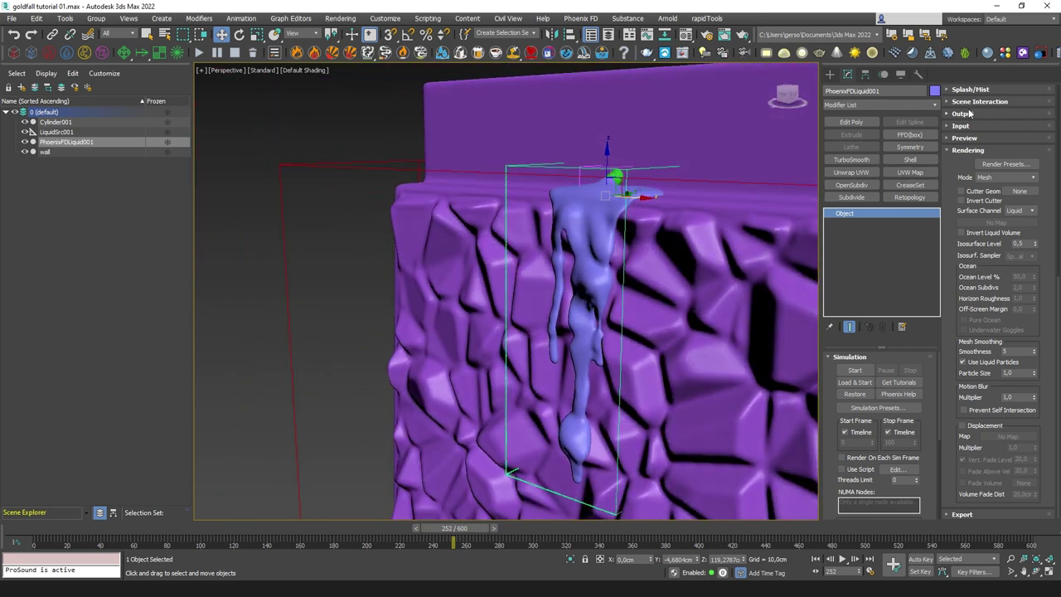
{"action": "middle_click_drag", "start_coordinate": [580, 253], "coordinate": [552, 245], "text": "alt"}
{"action": "middle_click_drag", "start_coordinate": [632, 236], "coordinate": [664, 228], "text": "alt"}
{"action": "scroll", "coordinate": [665, 228], "scroll_direction": "down", "scroll_amount": 6}
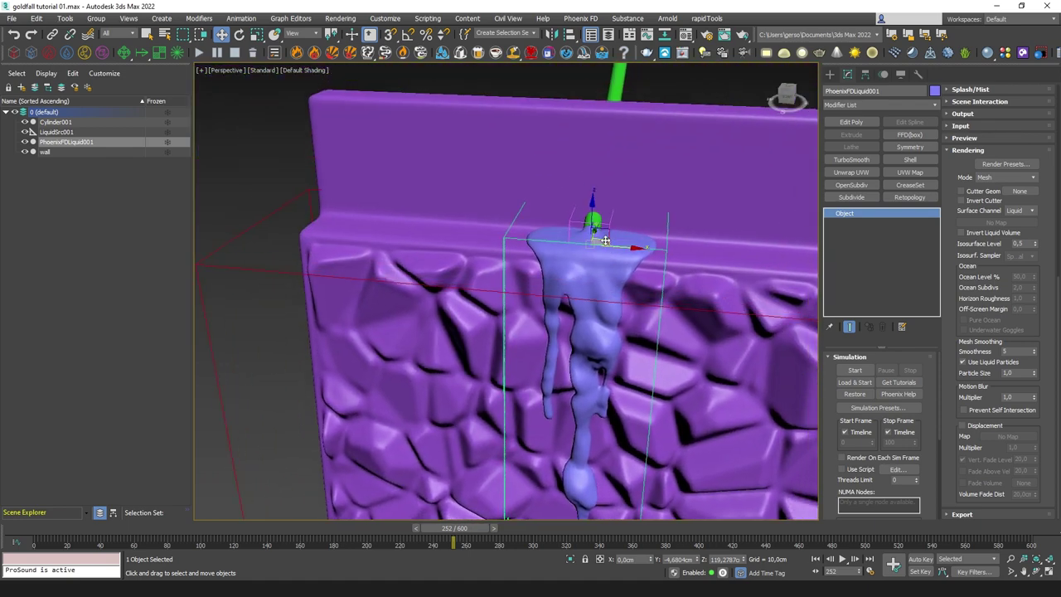
Add another Edit Poly modifier to the tilted cylinder and select all of its polygons.
{"action": "left_click", "coordinate": [599, 181]}
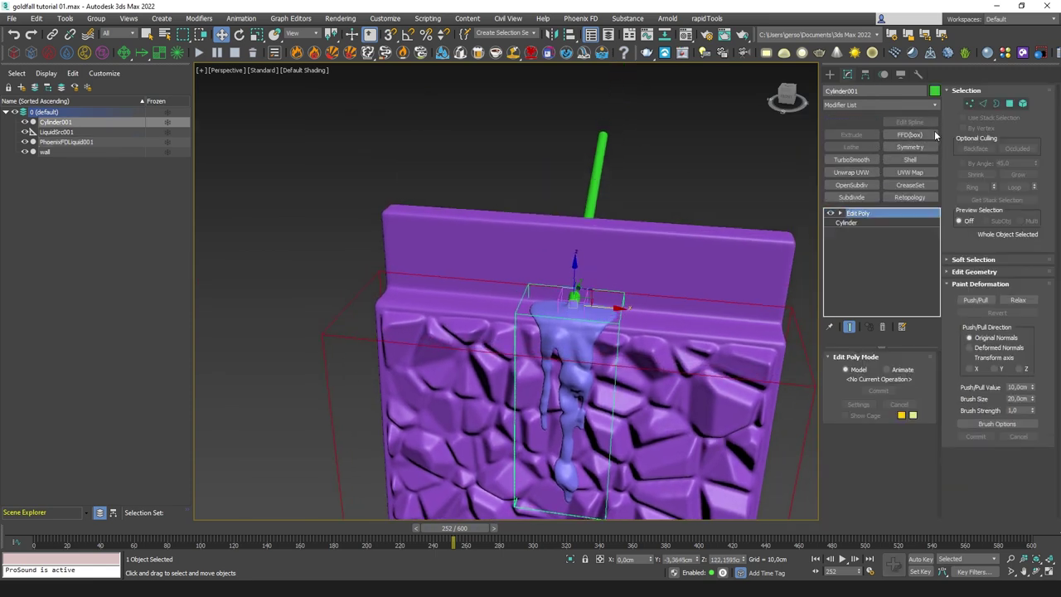
{"action": "left_click", "coordinate": [859, 125]}
{"action": "key", "text": "4"}
{"action": "key", "text": "ctrl+a"}
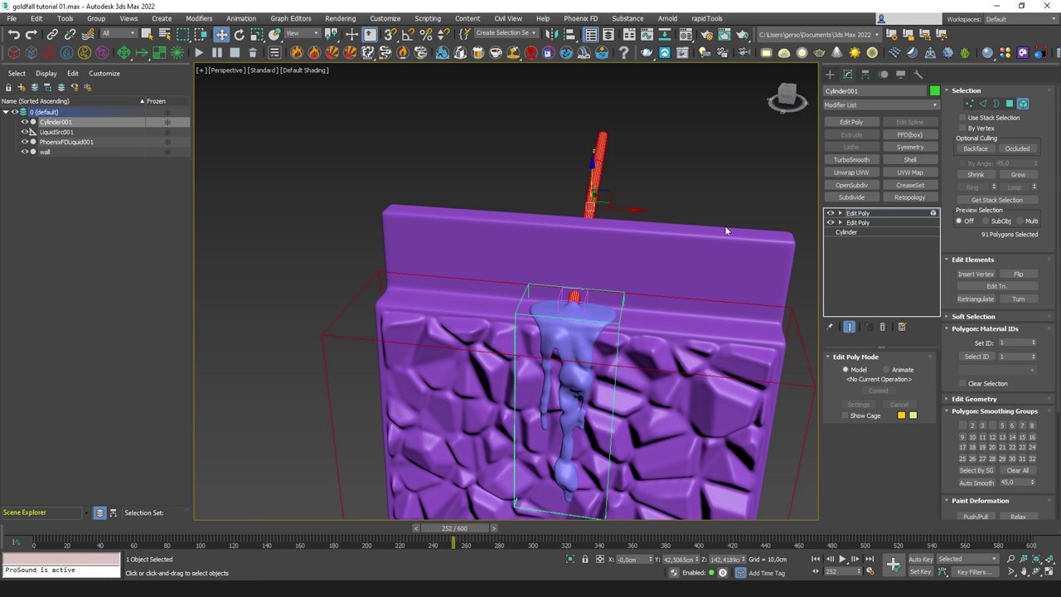
{"action": "left_click", "coordinate": [558, 213]}
{"action": "left_click", "coordinate": [594, 184]}
Detach the selected polygons as a cloned element and move the clone about 32 cm along X.
{"action": "left_click_drag", "start_coordinate": [959, 339], "coordinate": [977, 145]}
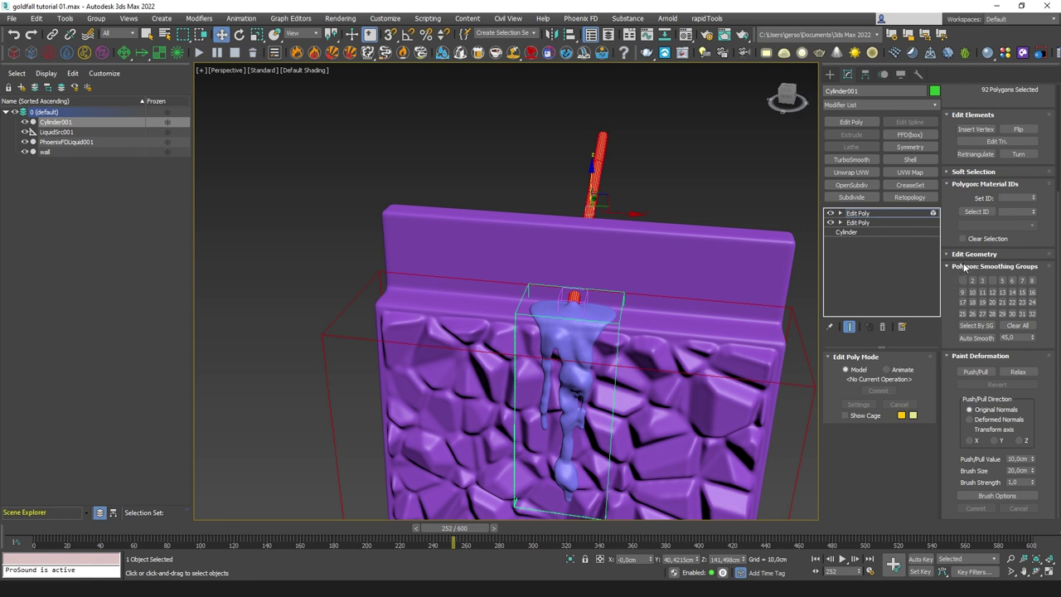
{"action": "left_click", "coordinate": [968, 255]}
{"action": "left_click", "coordinate": [1034, 337]}
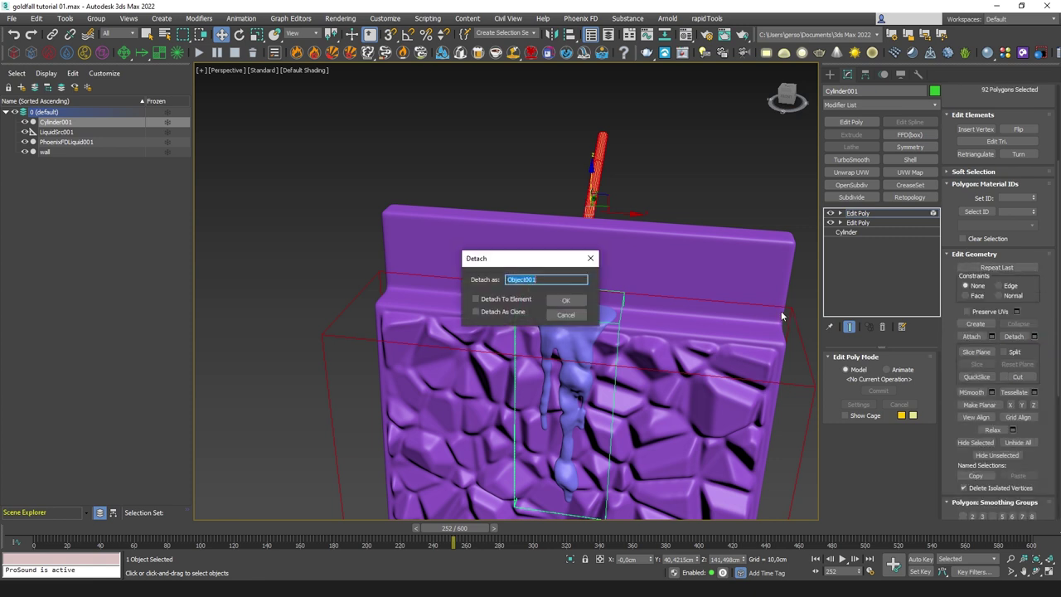
{"action": "left_click", "coordinate": [511, 299]}
{"action": "left_click", "coordinate": [512, 312]}
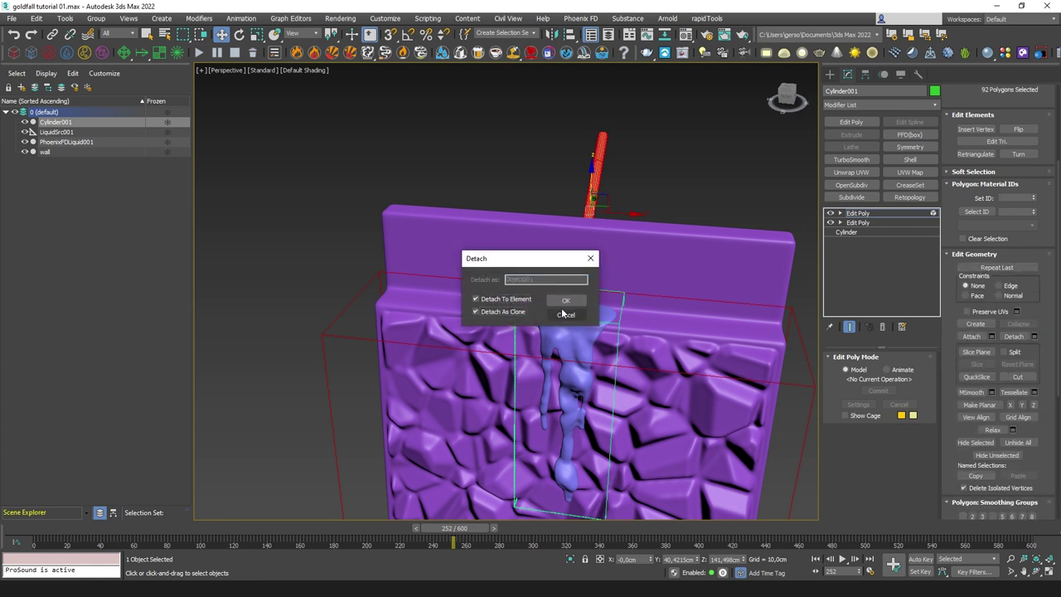
{"action": "left_click", "coordinate": [565, 300]}
{"action": "left_click_drag", "start_coordinate": [633, 213], "coordinate": [720, 228]}
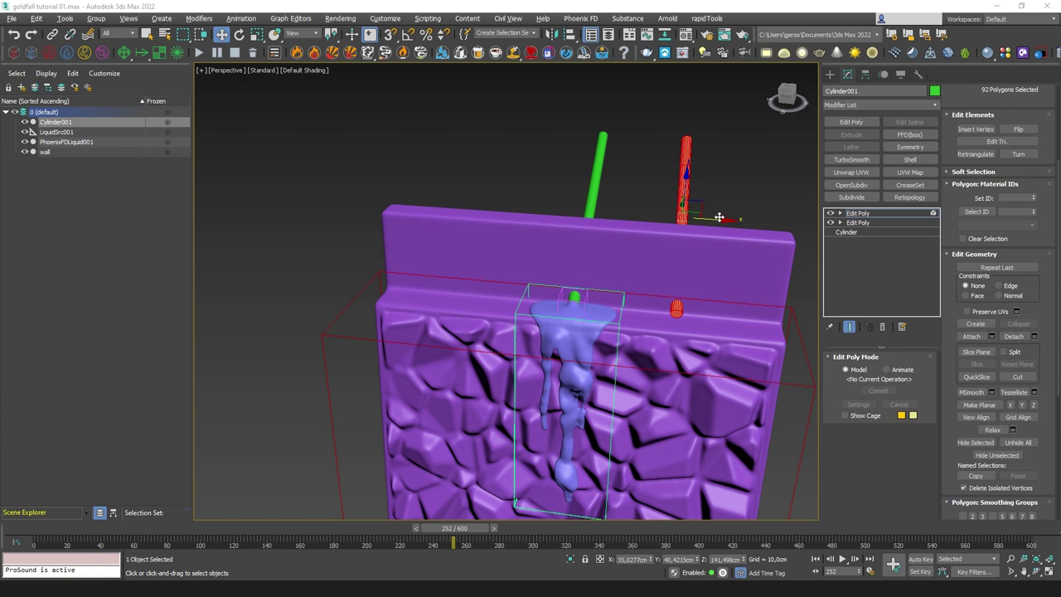
{"action": "left_click_drag", "start_coordinate": [719, 217], "coordinate": [707, 219]}
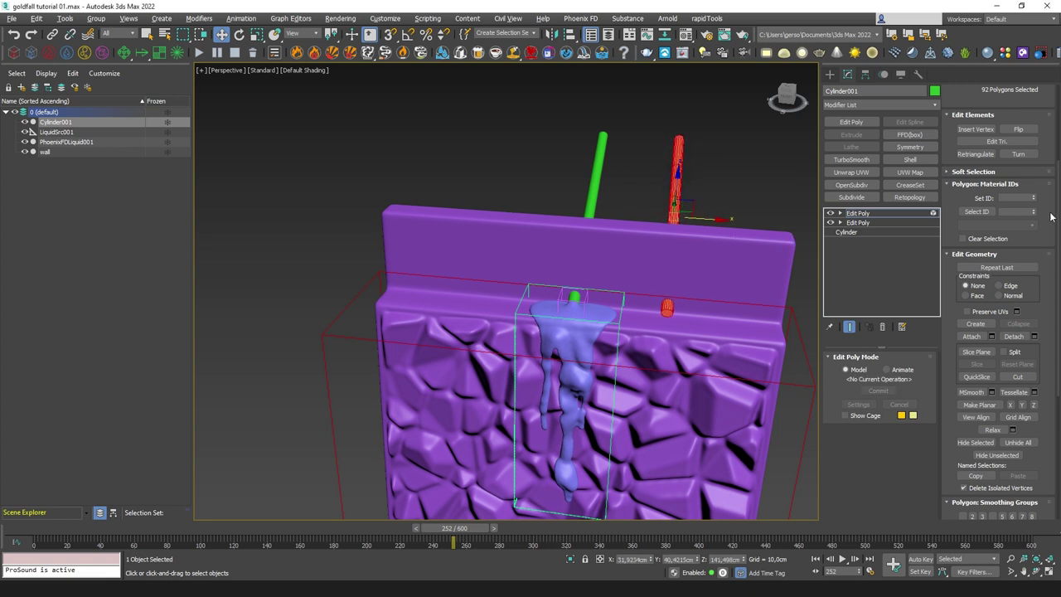
Detach another cloned element from the cylinder copy and move it to the opposite side of the original cylinder.
{"action": "left_click", "coordinate": [1033, 336]}
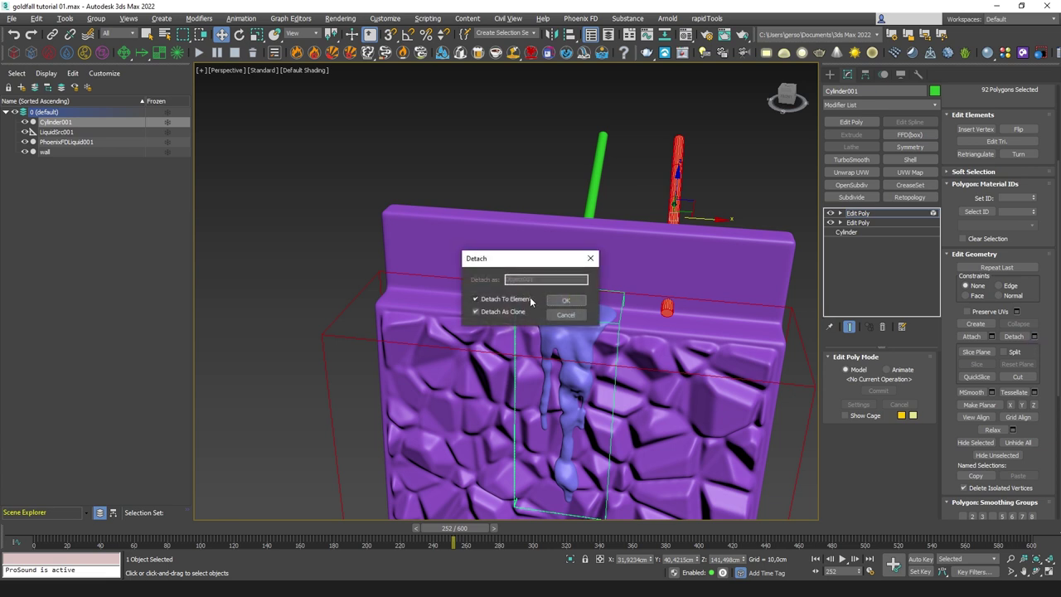
{"action": "left_click", "coordinate": [566, 300]}
{"action": "mouse_move", "coordinate": [705, 220]}
{"action": "left_mouse_down"}
{"action": "mouse_move", "coordinate": [541, 207]}
{"action": "mouse_move", "coordinate": [536, 238]}
{"action": "left_mouse_up"}
{"action": "middle_click_drag", "start_coordinate": [536, 238], "coordinate": [628, 196], "text": "alt"}
Select both outer cylinder elements and move them forward along Y so they protrude farther through the wall.
{"action": "left_click", "coordinate": [571, 155], "text": "ctrl"}
{"action": "scroll", "coordinate": [638, 255], "scroll_direction": "up", "scroll_amount": 2}
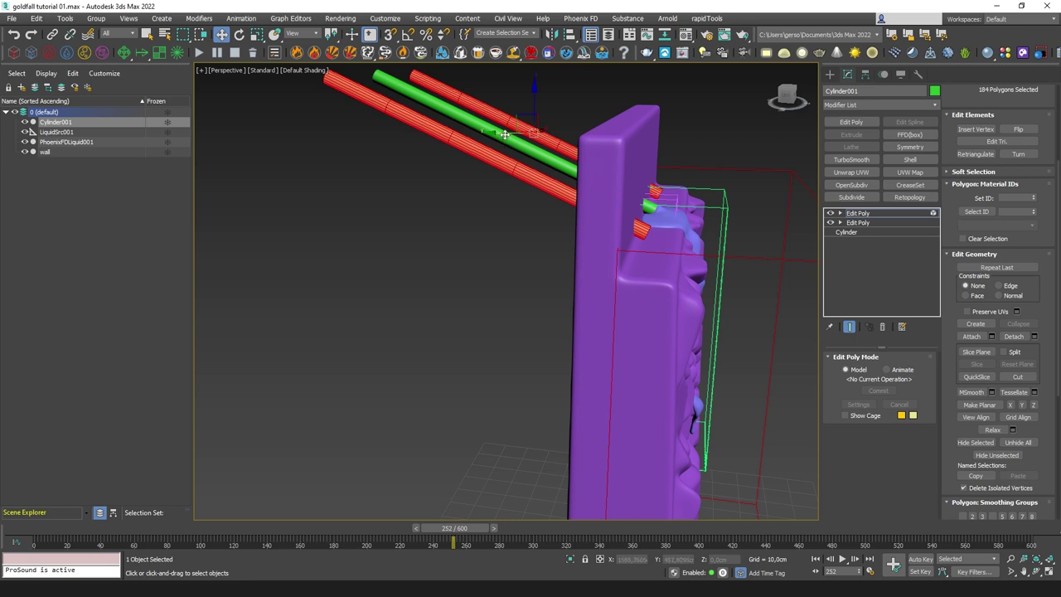
{"action": "left_click_drag", "start_coordinate": [504, 133], "coordinate": [531, 152]}
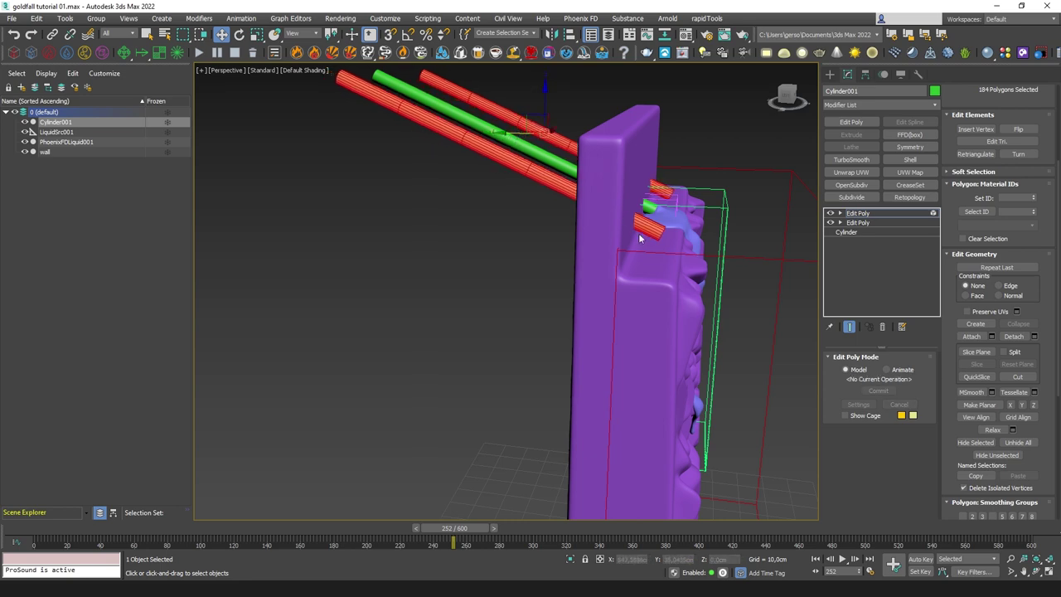
{"action": "middle_click_drag", "start_coordinate": [717, 265], "coordinate": [585, 260], "text": "alt"}
{"action": "left_click", "coordinate": [874, 214]}
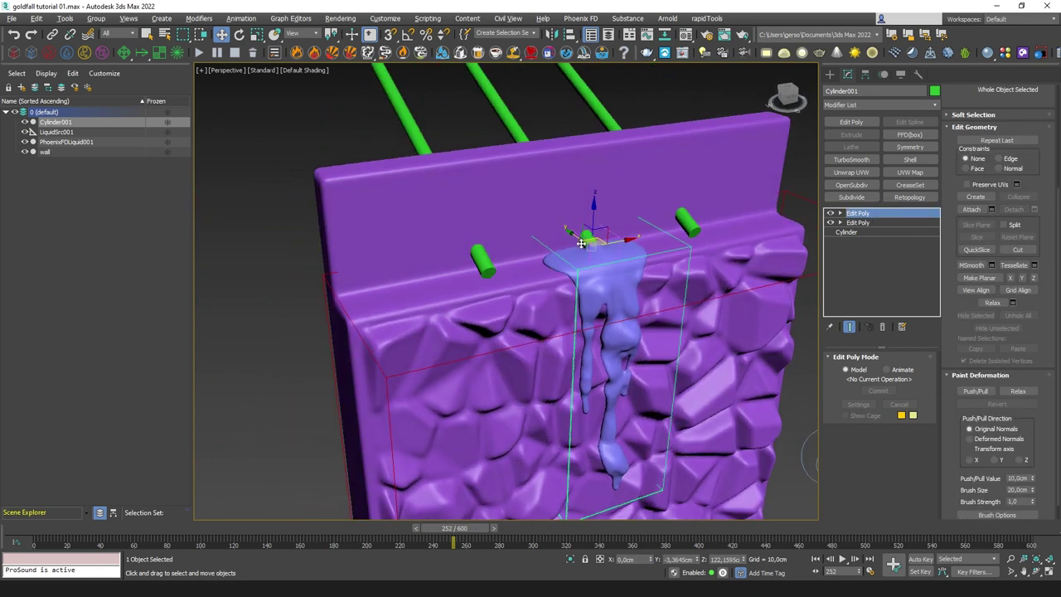
Create a standard box about 25 cm long, 86 cm wide and 55 cm high on the ground in front of the wall.
{"action": "scroll", "coordinate": [584, 262], "scroll_direction": "down", "scroll_amount": 5}
{"action": "left_click", "coordinate": [831, 74]}
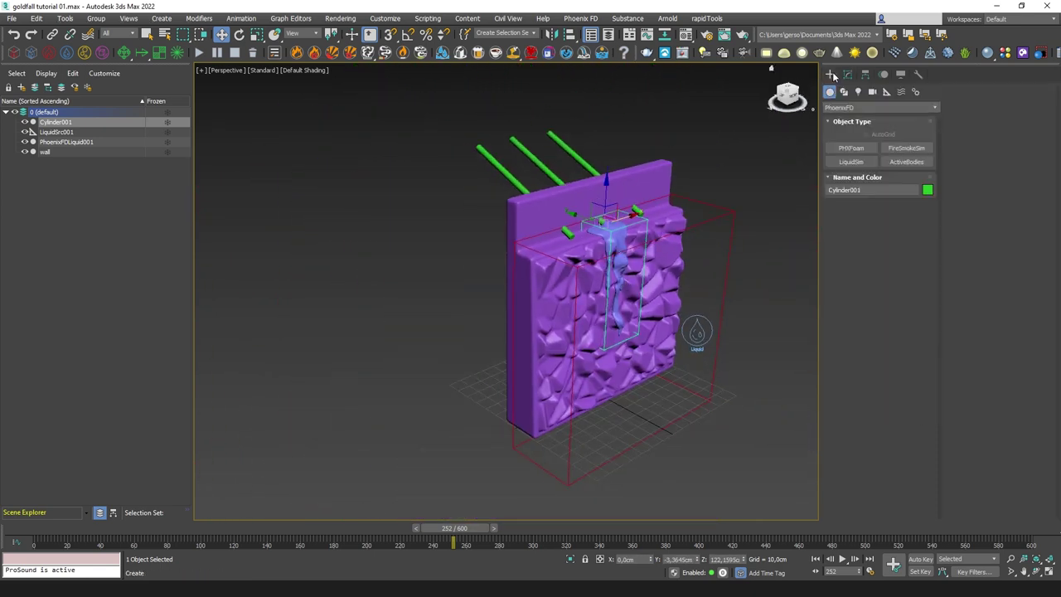
{"action": "left_click", "coordinate": [847, 108]}
{"action": "left_click", "coordinate": [862, 118]}
{"action": "left_click", "coordinate": [853, 149]}
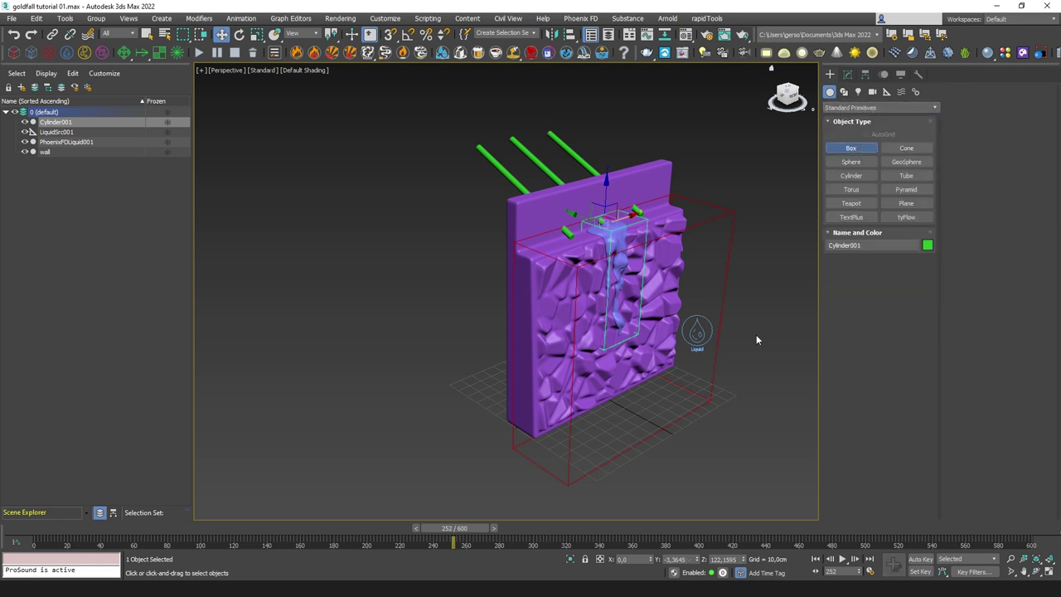
{"action": "left_click_drag", "start_coordinate": [644, 394], "coordinate": [581, 463]}
{"action": "left_click", "coordinate": [576, 384]}
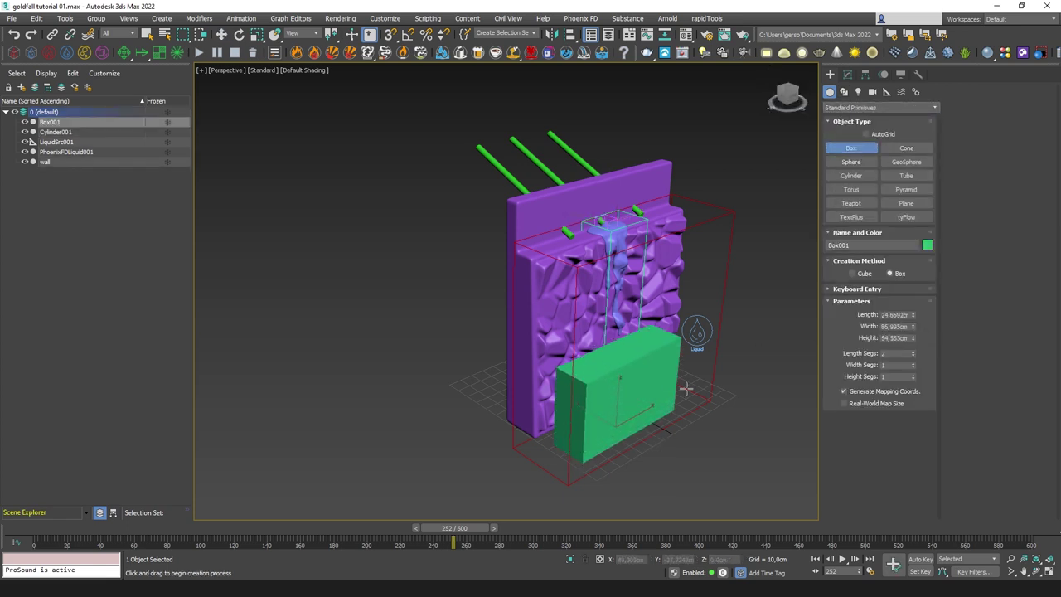
Set the box's length to 30 cm, width to 80 cm and height to 50 cm.
{"action": "middle_click_drag", "start_coordinate": [698, 389], "coordinate": [671, 387]}
{"action": "key", "text": "F4"}
{"action": "left_click", "coordinate": [221, 34]}
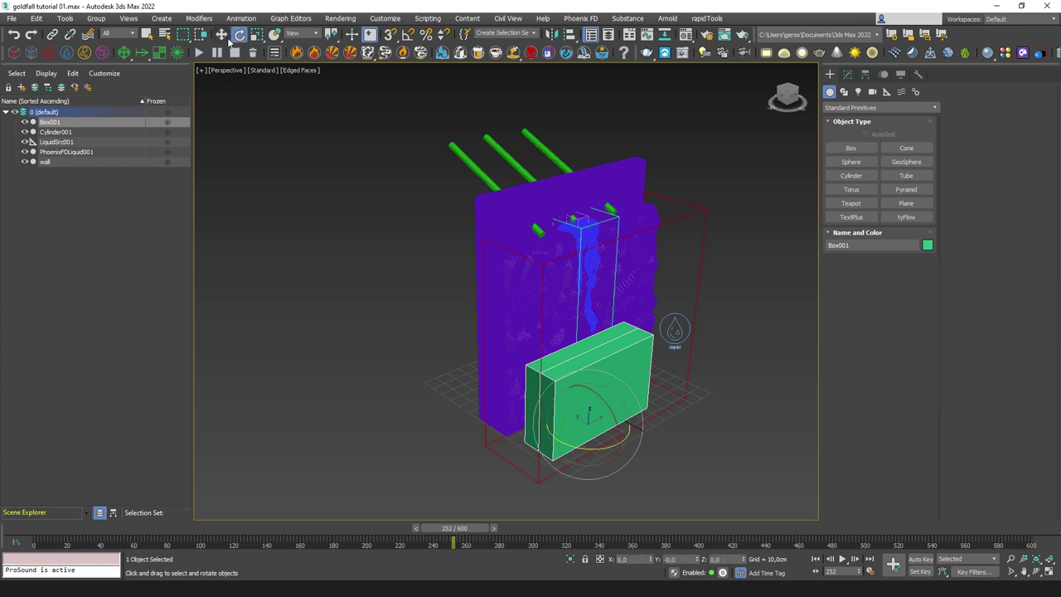
{"action": "left_click", "coordinate": [847, 74]}
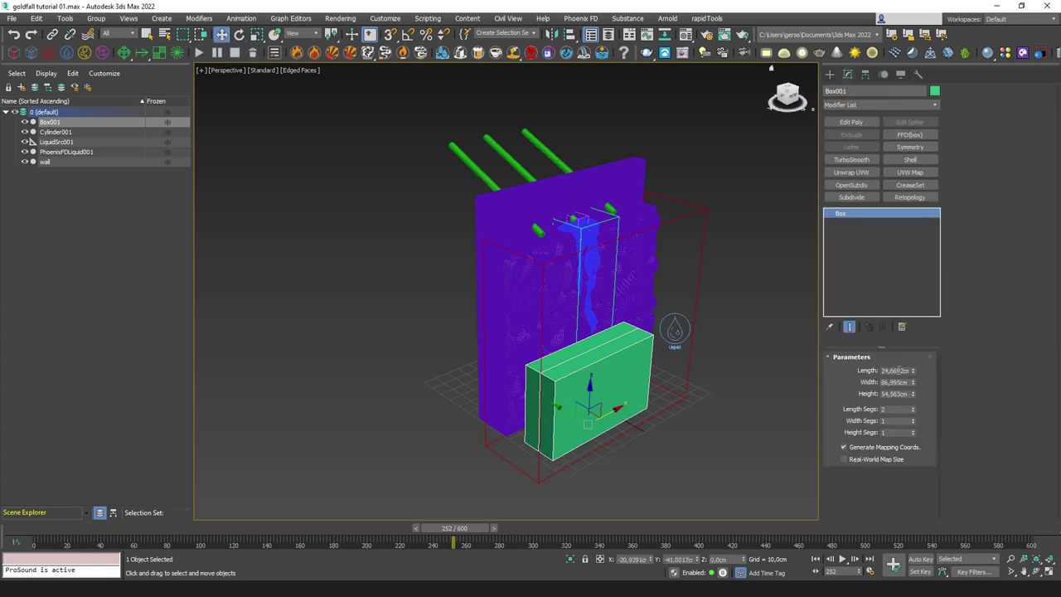
{"action": "type", "text": "30"}
{"action": "key", "text": "Tab"}
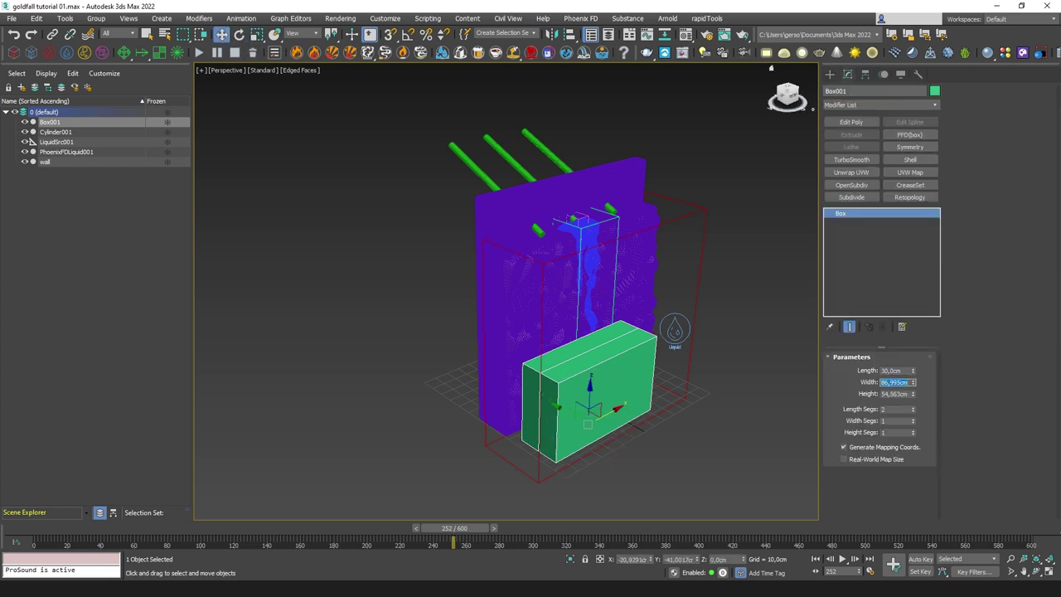
{"action": "type", "text": "80"}
{"action": "key", "text": "Tab"}
{"action": "type", "text": "50"}
{"action": "key", "text": "Return"}
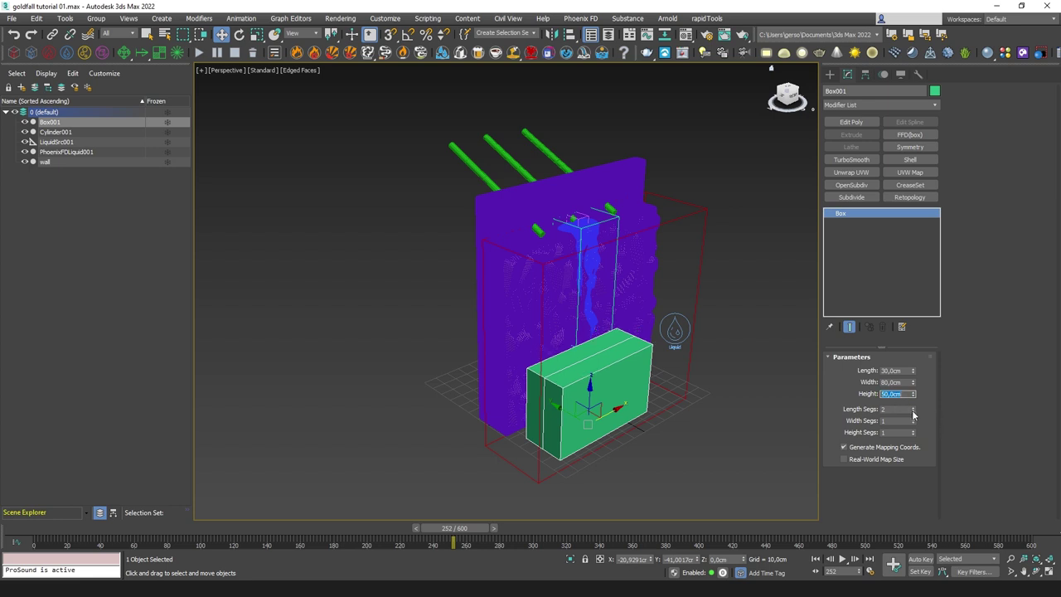
Give the box 30 length segments, 80 width segments and 50 height segments.
{"action": "type", "text": "30"}
{"action": "key", "text": "Tab"}
{"action": "type", "text": "80"}
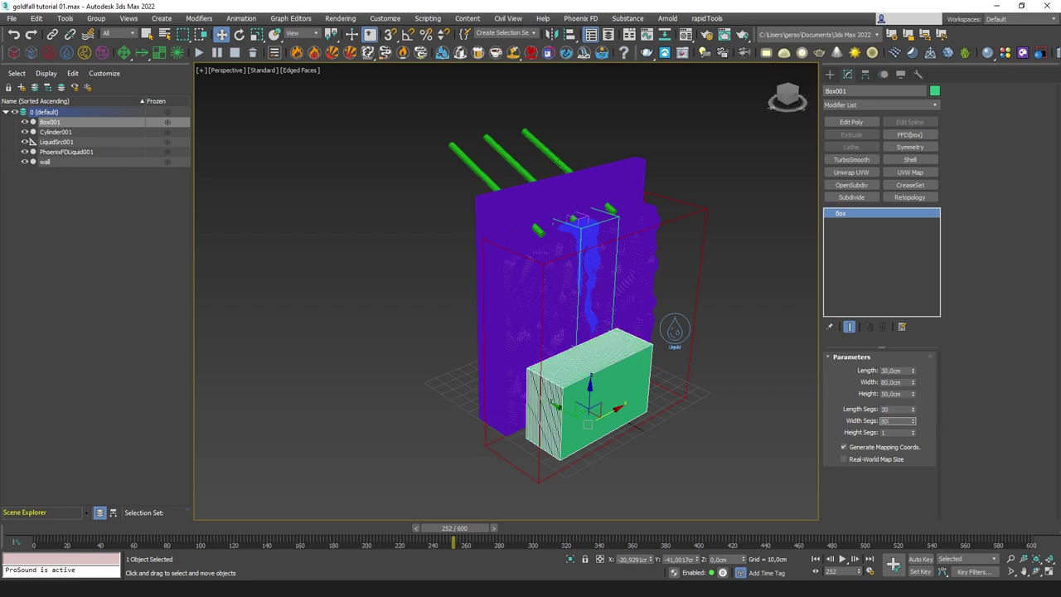
{"action": "key", "text": "Tab"}
{"action": "type", "text": "50"}
{"action": "key", "text": "Return"}
Raise the box to about 119 cm in Z and move it back to about 9.7 cm in Y, over the wall's upper ledge.
{"action": "mouse_move", "coordinate": [650, 406]}
{"action": "middle_mouse_down", "text": "alt"}
{"action": "mouse_move", "coordinate": [633, 401]}
{"action": "mouse_move", "coordinate": [639, 390]}
{"action": "middle_mouse_up", "text": "alt"}
{"action": "scroll", "coordinate": [587, 392], "scroll_direction": "up", "scroll_amount": 5}
{"action": "scroll", "coordinate": [587, 392], "scroll_direction": "down", "scroll_amount": 5}
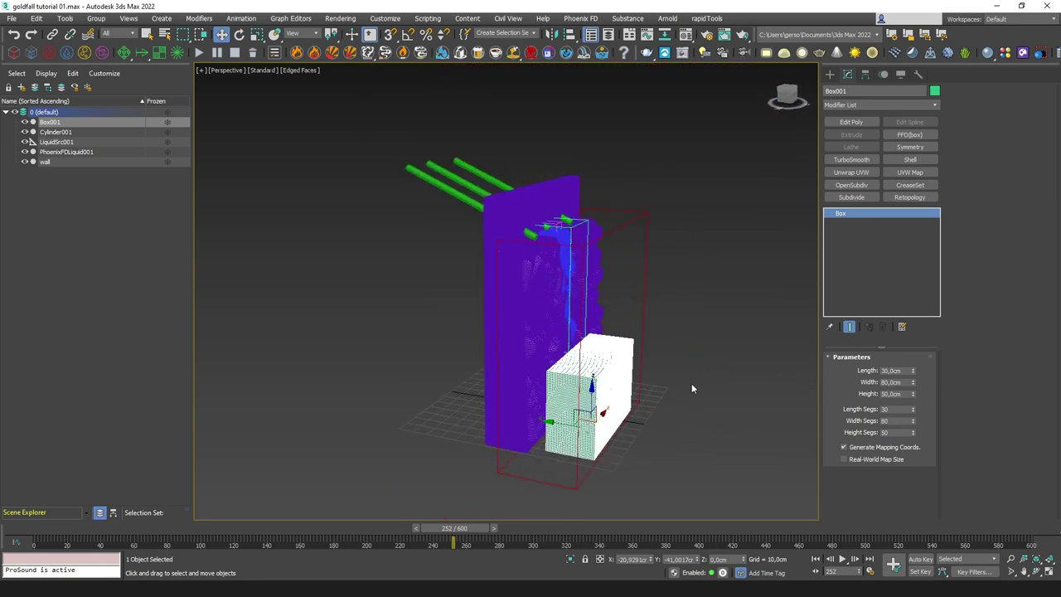
{"action": "left_click_drag", "start_coordinate": [592, 394], "coordinate": [592, 225]}
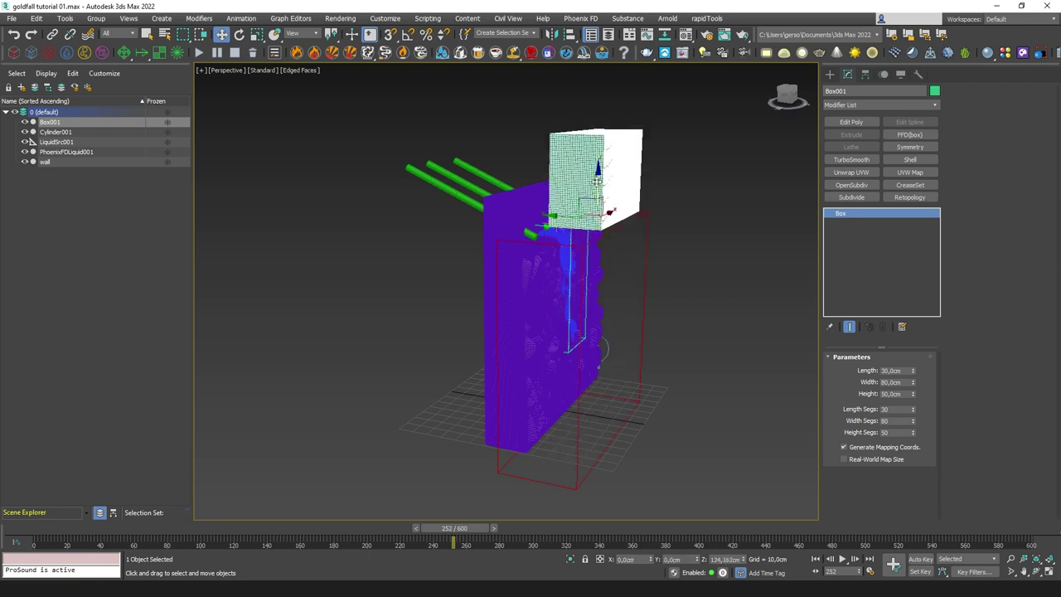
{"action": "scroll", "coordinate": [581, 265], "scroll_direction": "down", "scroll_amount": 2}
{"action": "scroll", "coordinate": [573, 289], "scroll_direction": "up", "scroll_amount": 5}
{"action": "key", "text": "alt+w"}
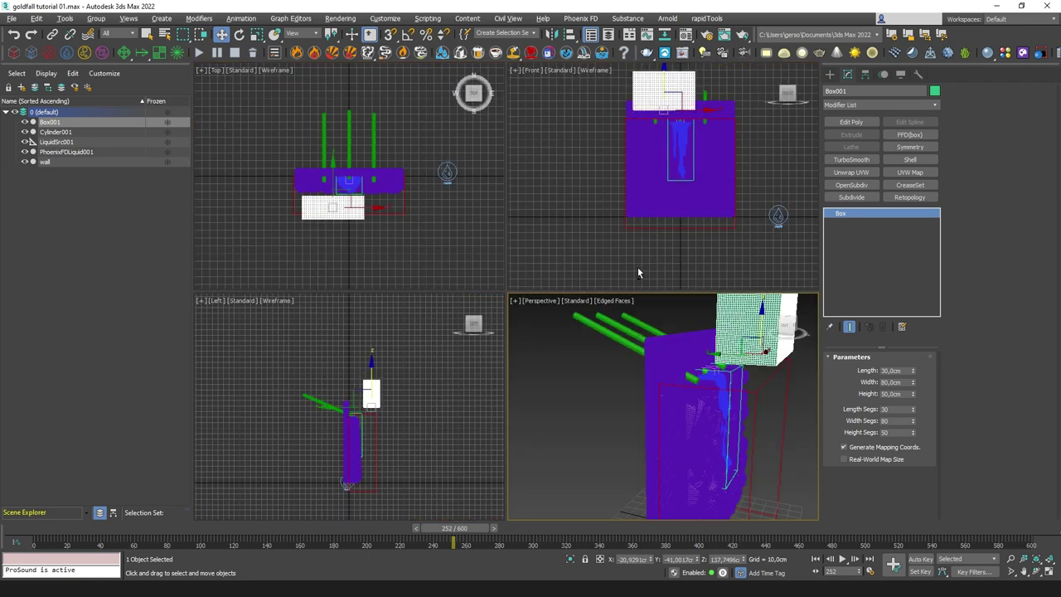
{"action": "key", "text": "alt+w"}
{"action": "middle_click_drag", "start_coordinate": [553, 342], "coordinate": [691, 269]}
{"action": "left_click_drag", "start_coordinate": [713, 225], "coordinate": [491, 309]}
{"action": "key", "text": "alt+w"}
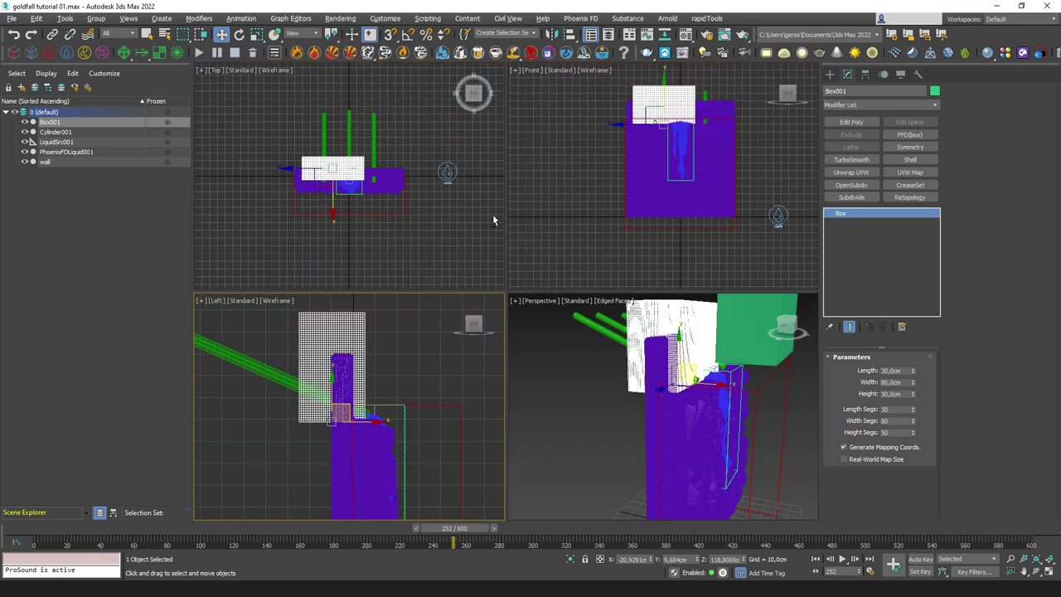
Shift the box along X to one side of the middle cylinder and clone it to the opposite side.
{"action": "middle_click", "coordinate": [492, 217]}
{"action": "key", "text": "alt+w"}
{"action": "middle_click_drag", "start_coordinate": [411, 244], "coordinate": [575, 212]}
{"action": "scroll", "coordinate": [644, 255], "scroll_direction": "up", "scroll_amount": 4}
{"action": "left_click_drag", "start_coordinate": [659, 207], "coordinate": [492, 205]}
{"action": "scroll", "coordinate": [450, 268], "scroll_direction": "down", "scroll_amount": 4}
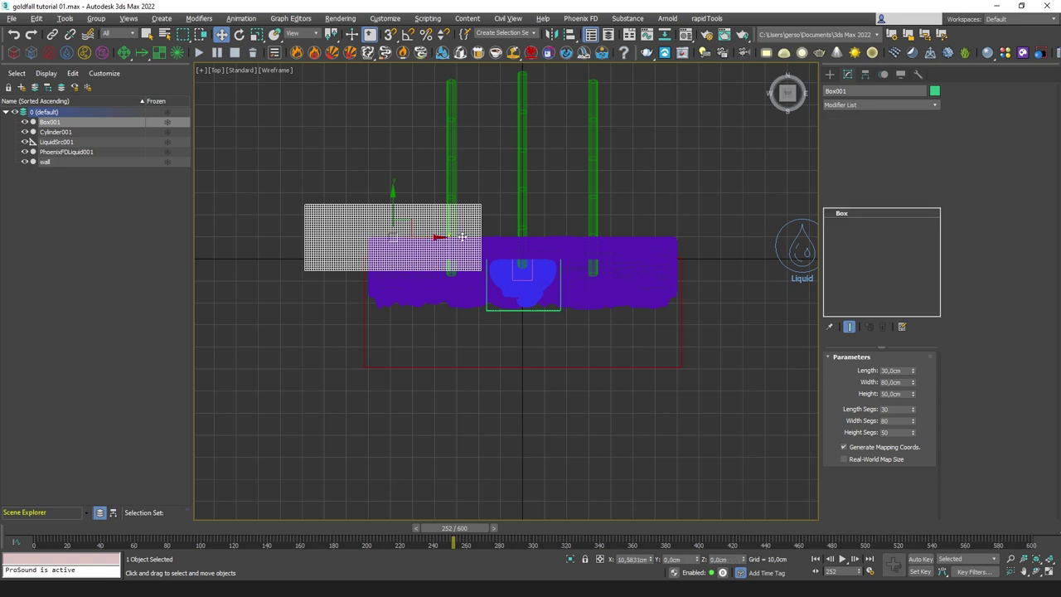
{"action": "left_click_drag", "start_coordinate": [448, 248], "coordinate": [697, 237], "text": "shift"}
{"action": "left_click", "coordinate": [540, 340]}
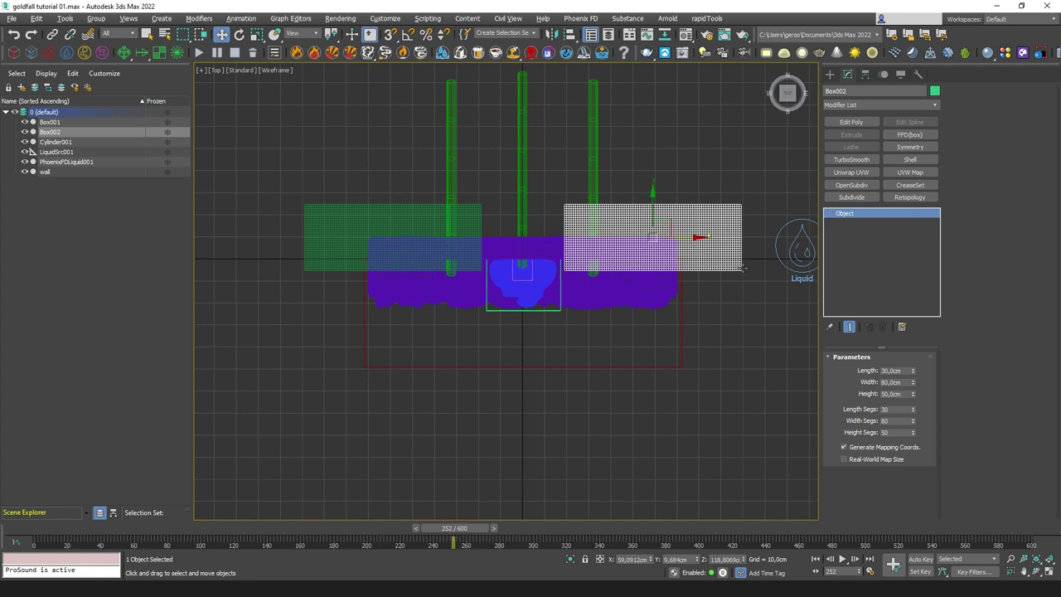
Widen the Phoenix liquid simulator's grid to 242 cells along X so it spans all three cylinder outlets.
{"action": "left_click", "coordinate": [781, 270]}
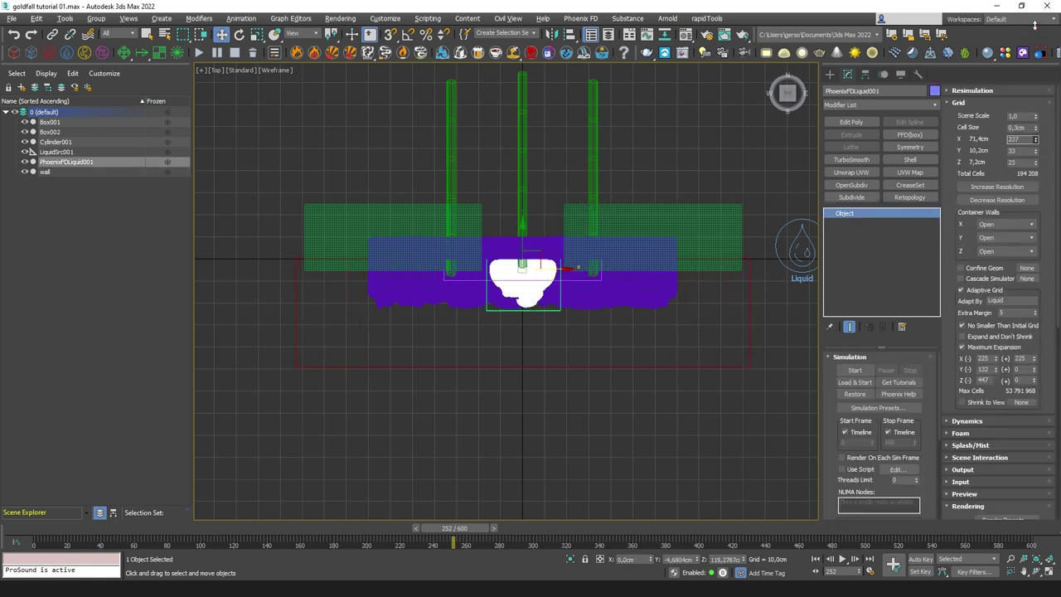
{"action": "key", "text": "alt+w"}
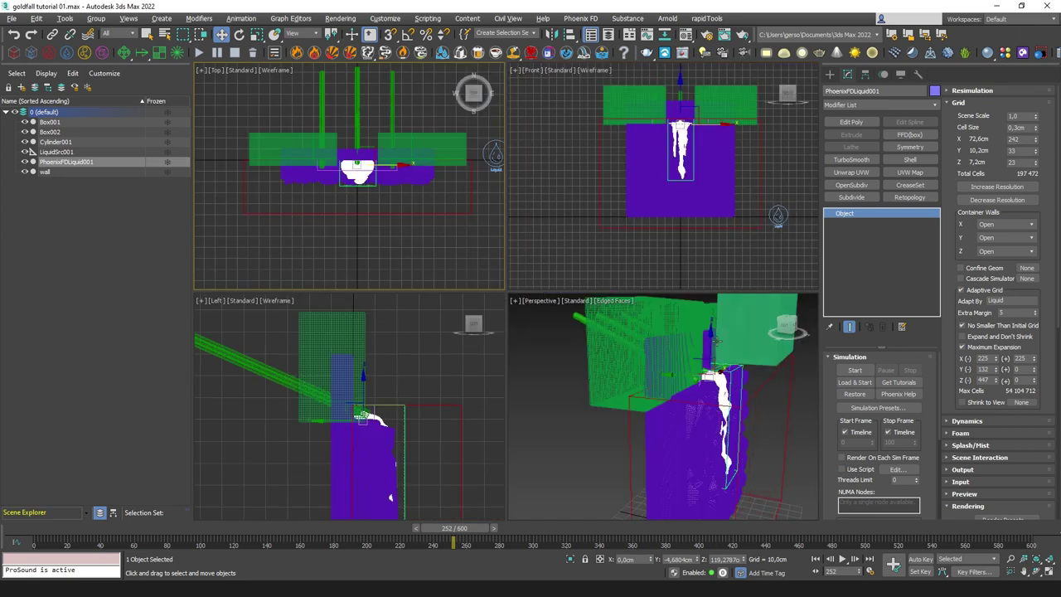
{"action": "right_click", "coordinate": [697, 298]}
{"action": "key", "text": "alt+w"}
{"action": "middle_click_drag", "start_coordinate": [698, 291], "coordinate": [665, 291], "text": "alt"}
{"action": "key", "text": "F4"}
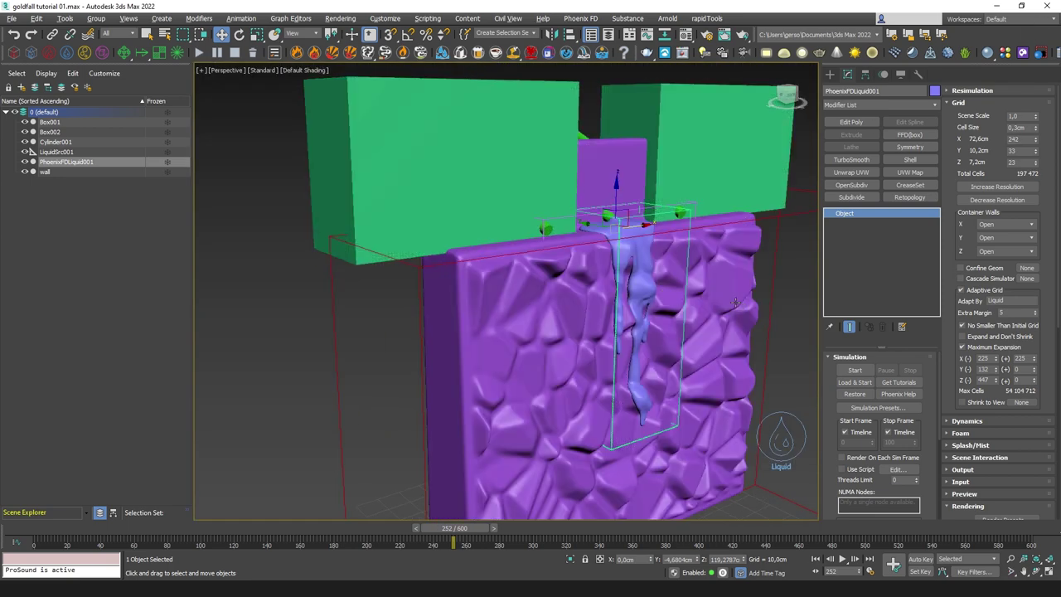
Play the preview video of the simulation and review how the liquid pours down the wall.
{"action": "middle_click_drag", "start_coordinate": [734, 303], "coordinate": [618, 245], "text": "alt"}
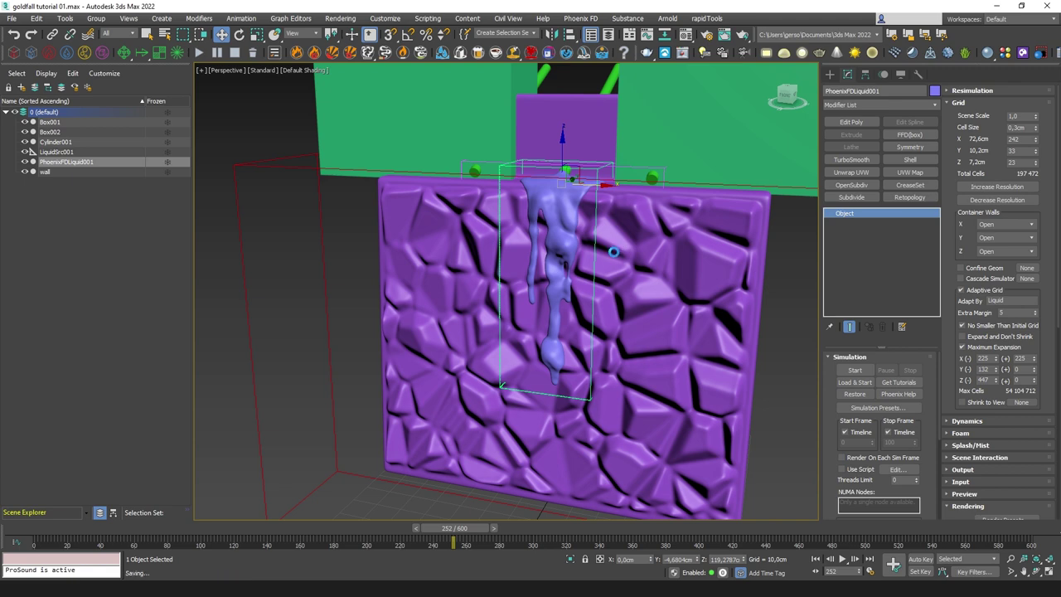
{"action": "middle_click_drag", "start_coordinate": [656, 234], "coordinate": [488, 278], "text": "alt"}
{"action": "middle_click_drag", "start_coordinate": [544, 322], "coordinate": [519, 262]}
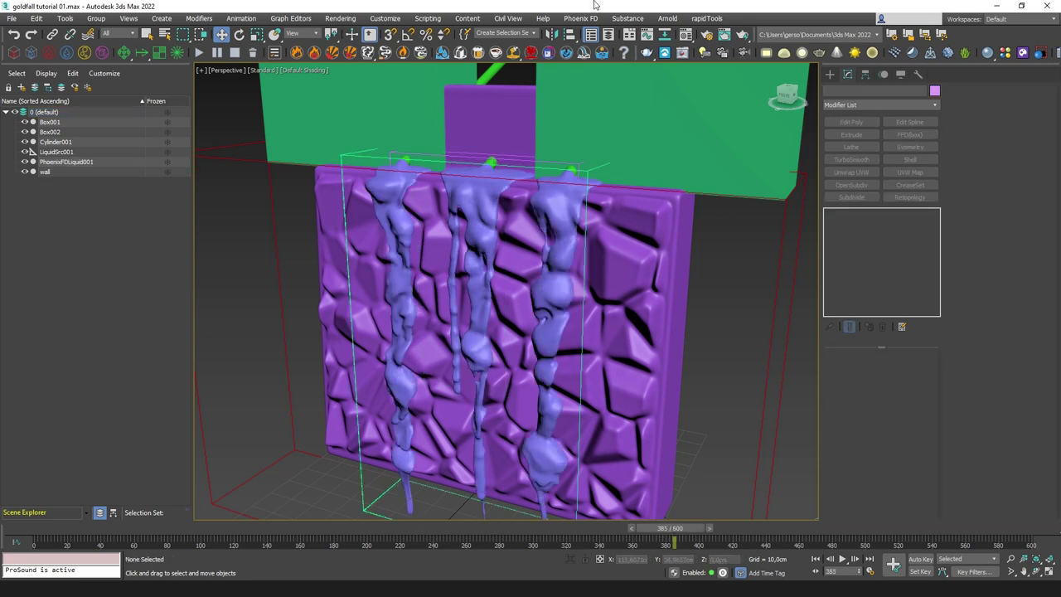
{"action": "middle_click_drag", "start_coordinate": [570, 310], "coordinate": [576, 297]}
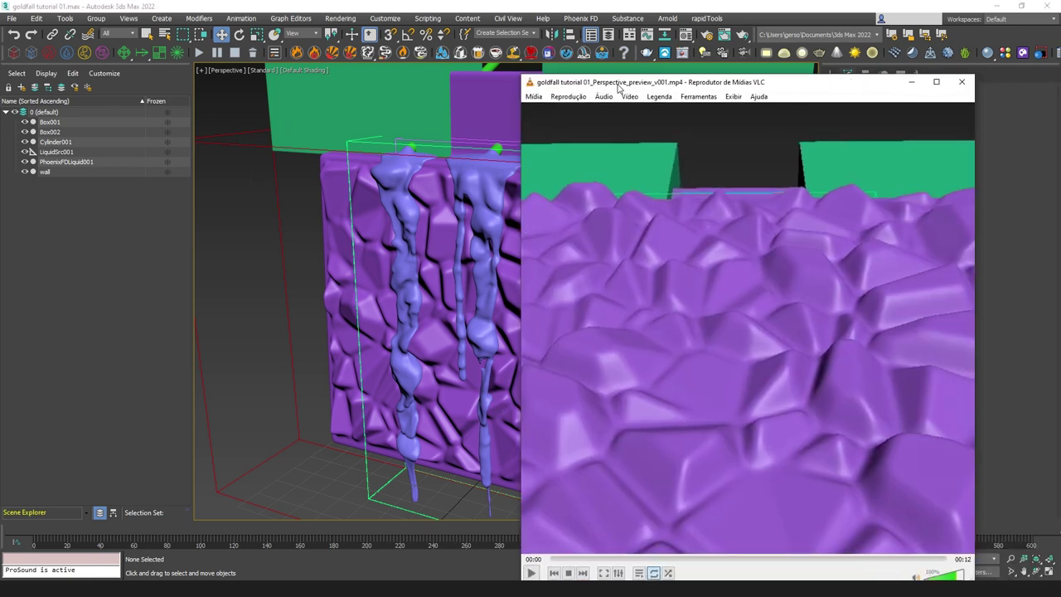
{"action": "left_click_drag", "start_coordinate": [617, 83], "coordinate": [433, 50]}
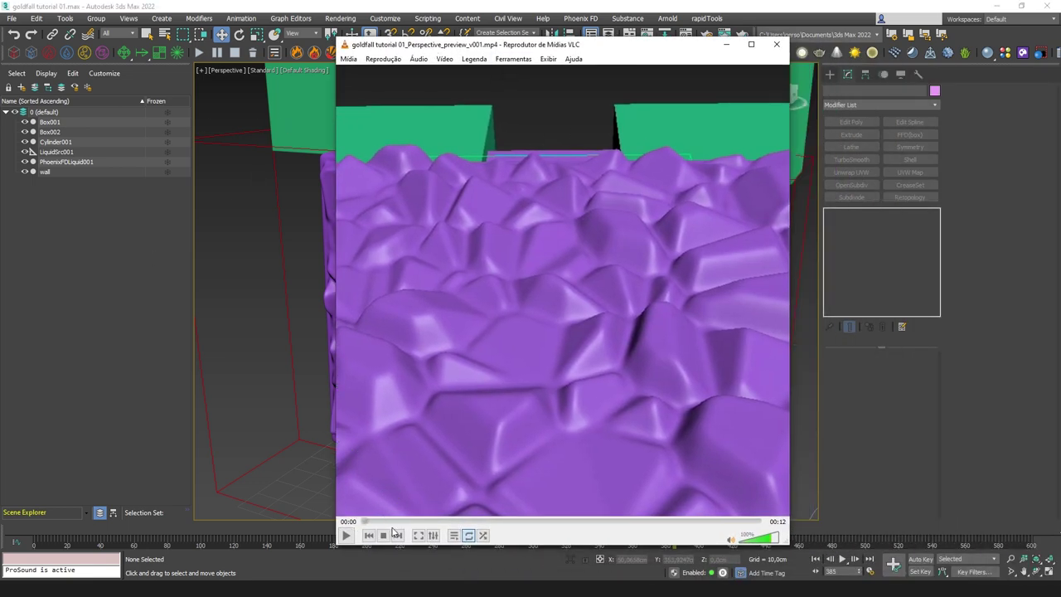
{"action": "left_click", "coordinate": [346, 535]}
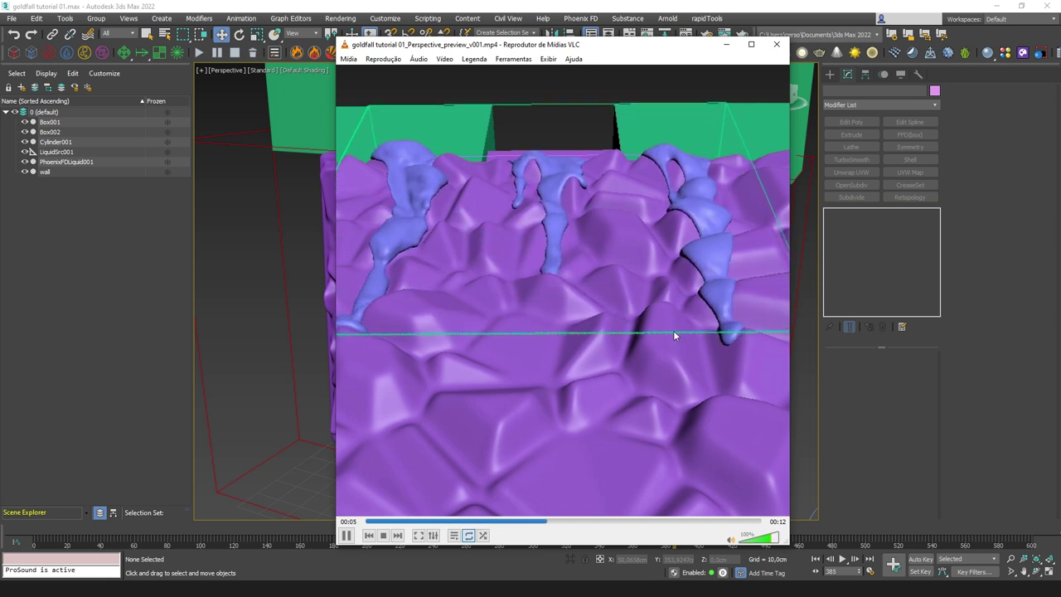
{"action": "left_click", "coordinate": [772, 45]}
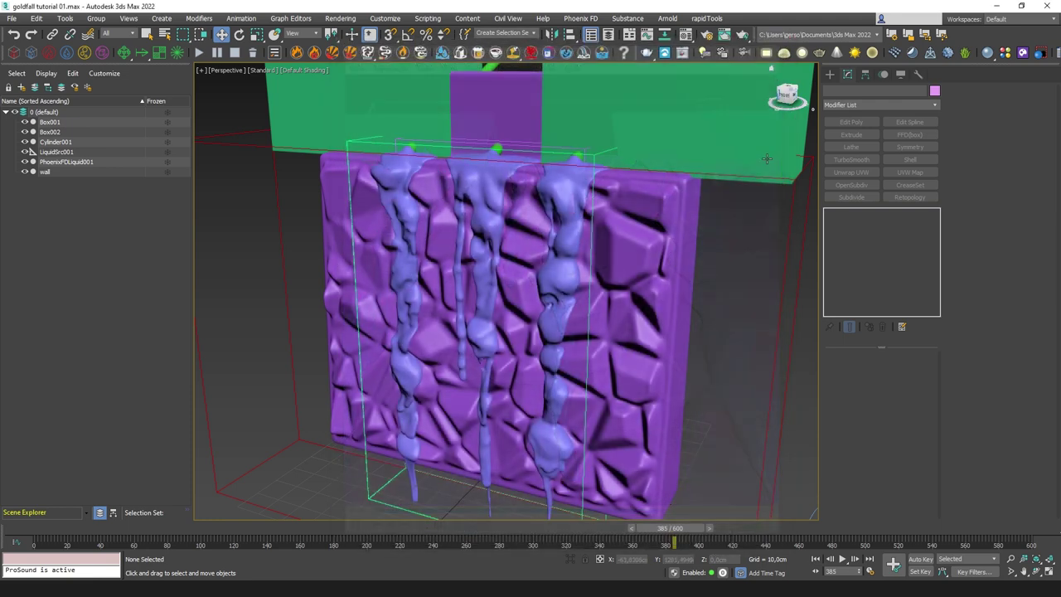
Examine the three liquid streams from several angles, especially where they spill over the wall's upper edge.
{"action": "middle_click_drag", "start_coordinate": [643, 241], "coordinate": [608, 256], "text": "alt"}
{"action": "left_click", "coordinate": [594, 267]}
{"action": "scroll", "coordinate": [593, 211], "scroll_direction": "up", "scroll_amount": 3}
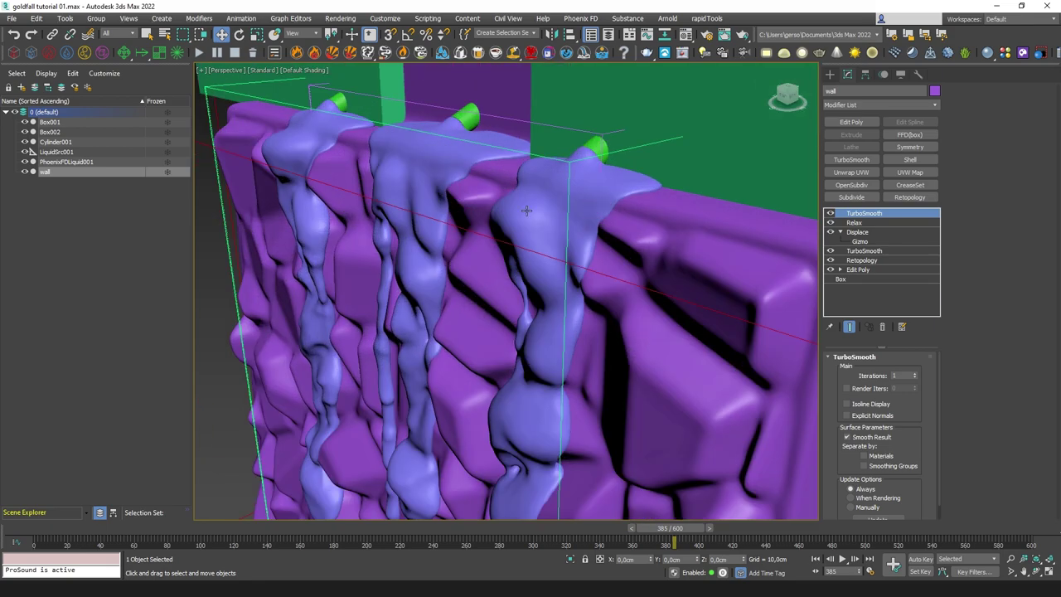
{"action": "middle_click_drag", "start_coordinate": [526, 212], "coordinate": [621, 189], "text": "alt"}
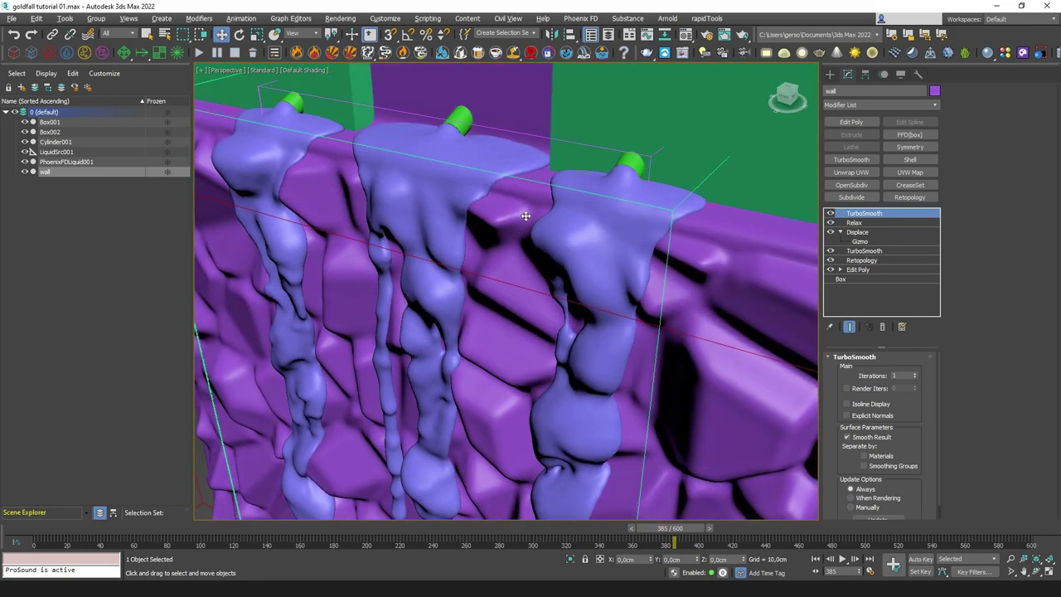
{"action": "scroll", "coordinate": [622, 189], "scroll_direction": "down", "scroll_amount": 2}
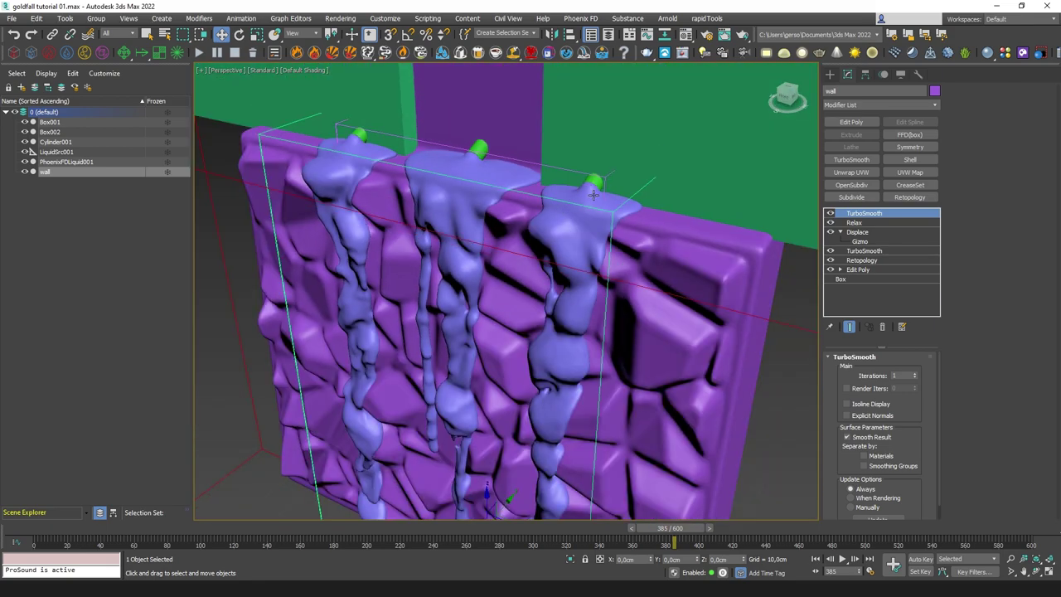
{"action": "middle_click_drag", "start_coordinate": [551, 238], "coordinate": [542, 242], "text": "alt"}
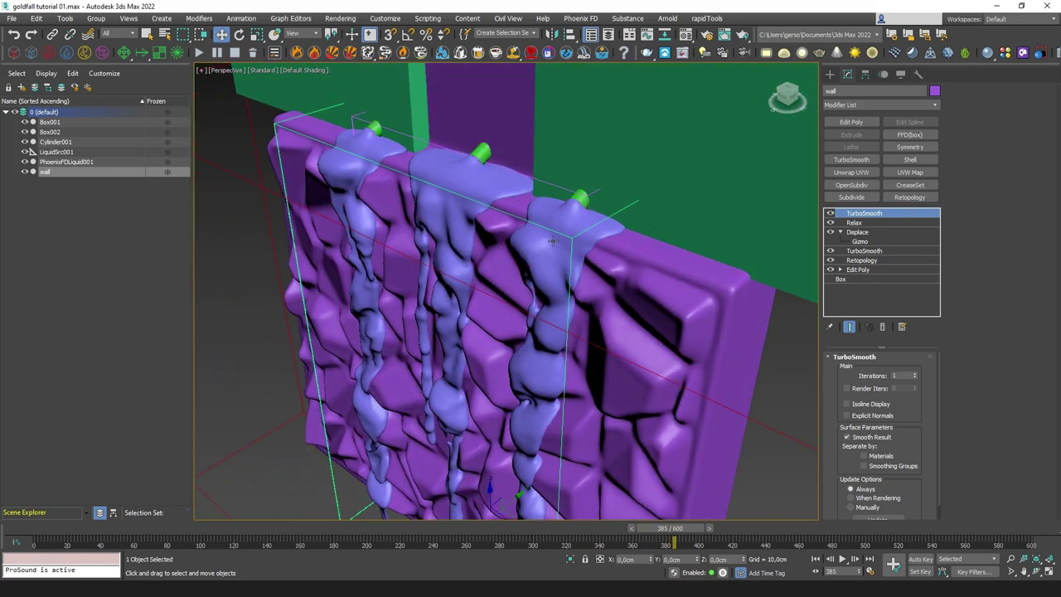
{"action": "middle_click_drag", "start_coordinate": [552, 240], "coordinate": [437, 246], "text": "alt"}
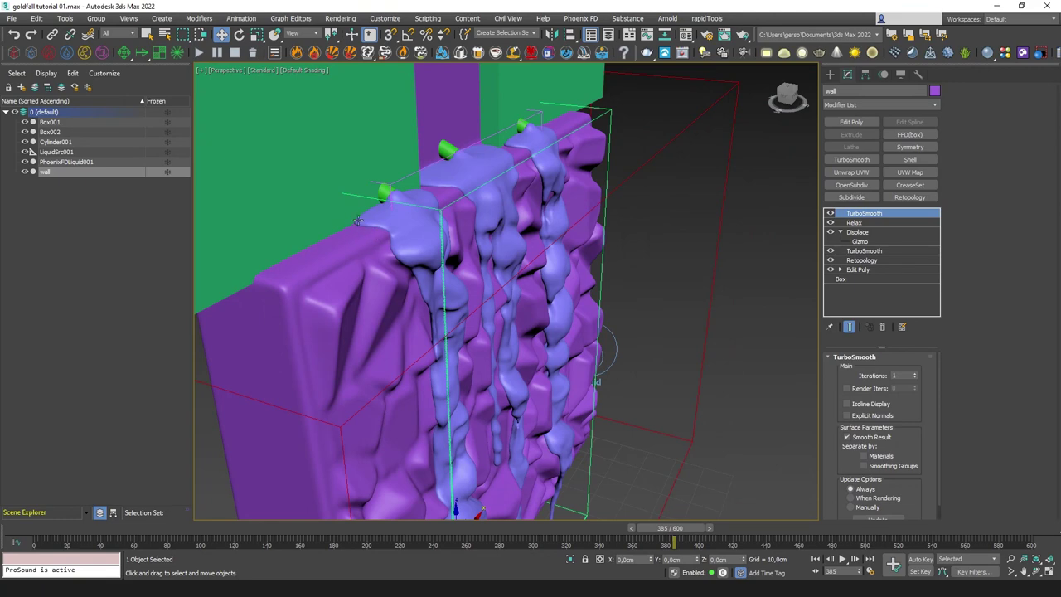
{"action": "middle_click_drag", "start_coordinate": [639, 243], "coordinate": [599, 281], "text": "alt"}
{"action": "scroll", "coordinate": [548, 210], "scroll_direction": "up", "scroll_amount": 4}
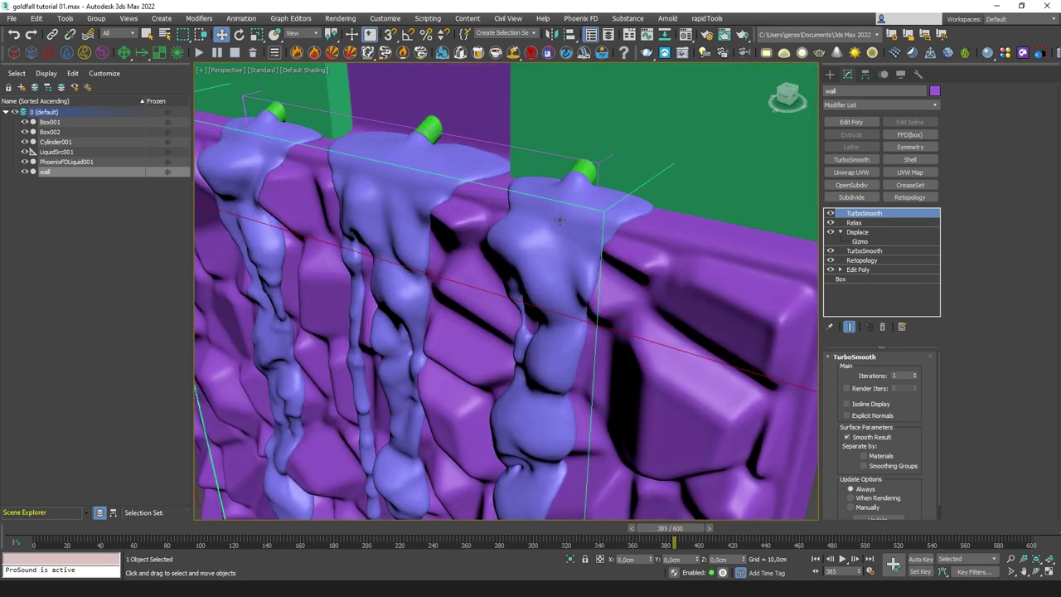
{"action": "scroll", "coordinate": [586, 232], "scroll_direction": "down", "scroll_amount": 4}
Select the Phoenix liquid simulator and review its Grid and Dynamics settings, including cell size, viscosity and surface tension.
{"action": "left_click_drag", "start_coordinate": [776, 376], "coordinate": [775, 374]}
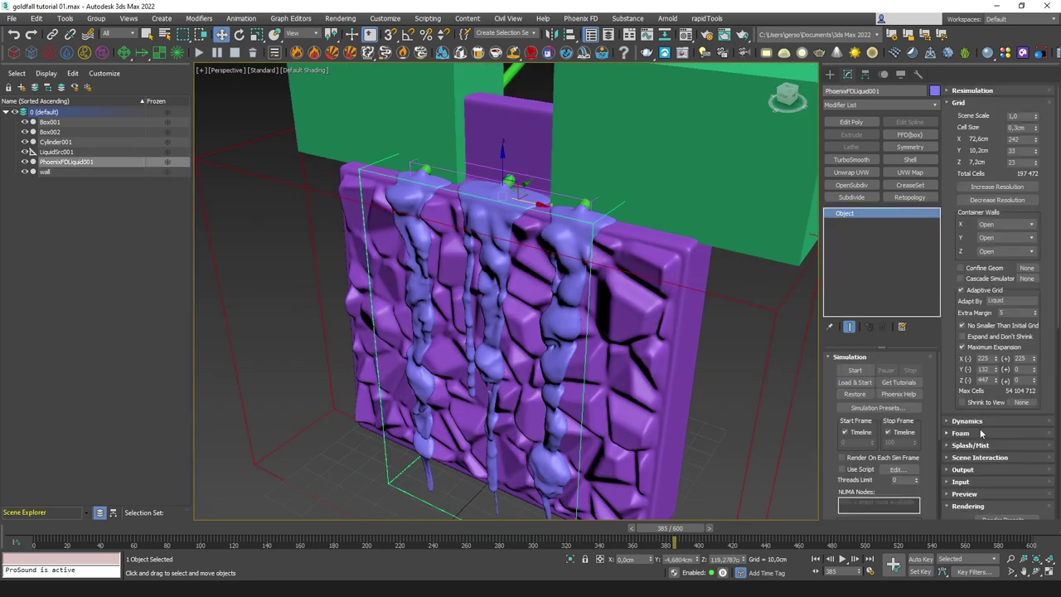
{"action": "left_click", "coordinate": [976, 421]}
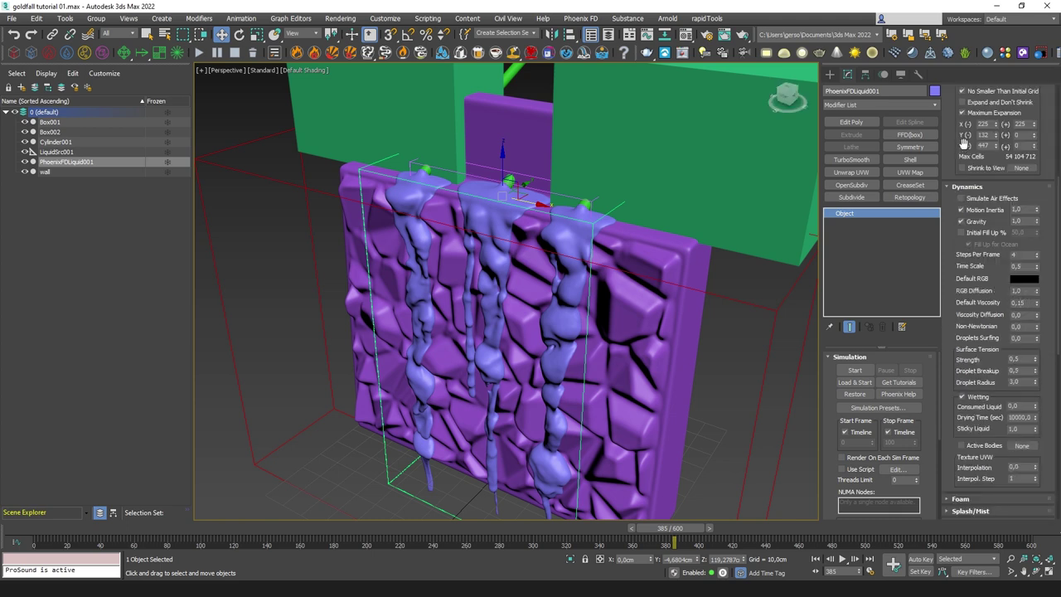
{"action": "scroll", "coordinate": [962, 133], "scroll_direction": "up", "scroll_amount": 5}
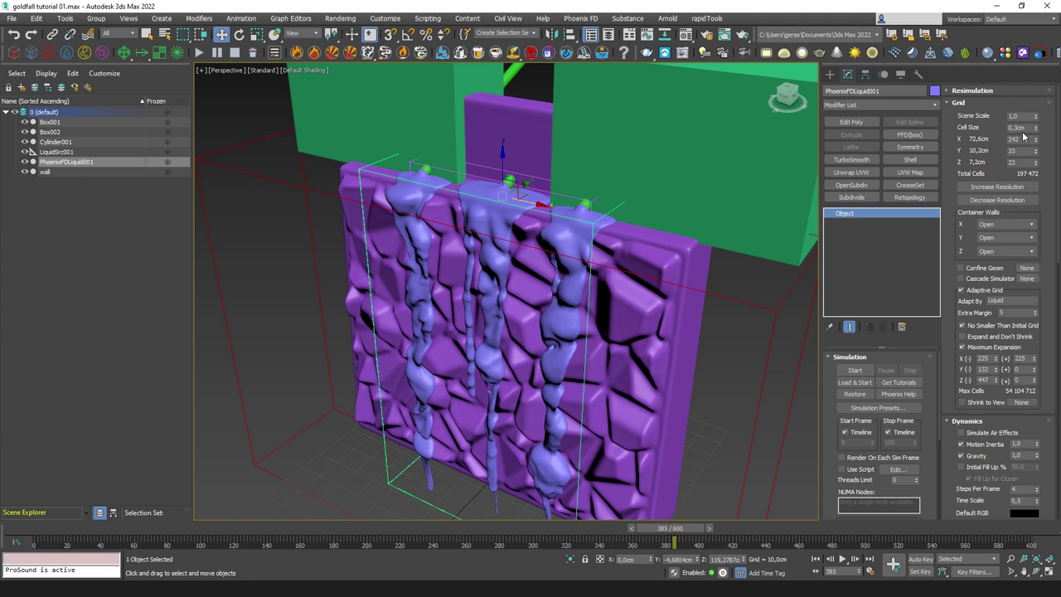
{"action": "scroll", "coordinate": [953, 402], "scroll_direction": "down", "scroll_amount": 5}
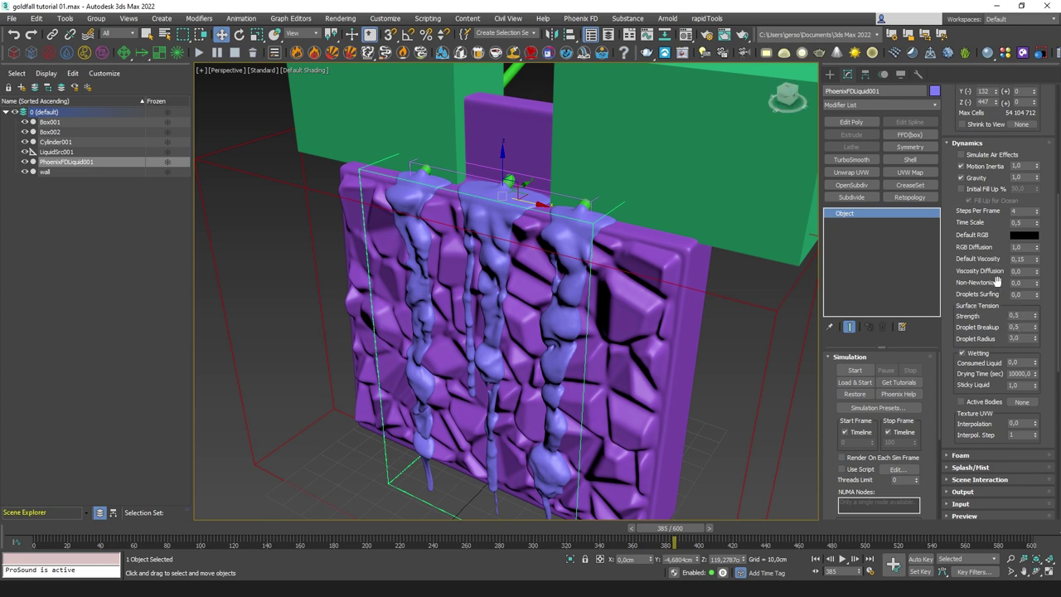
{"action": "middle_click_drag", "start_coordinate": [740, 312], "coordinate": [625, 272], "text": "alt"}
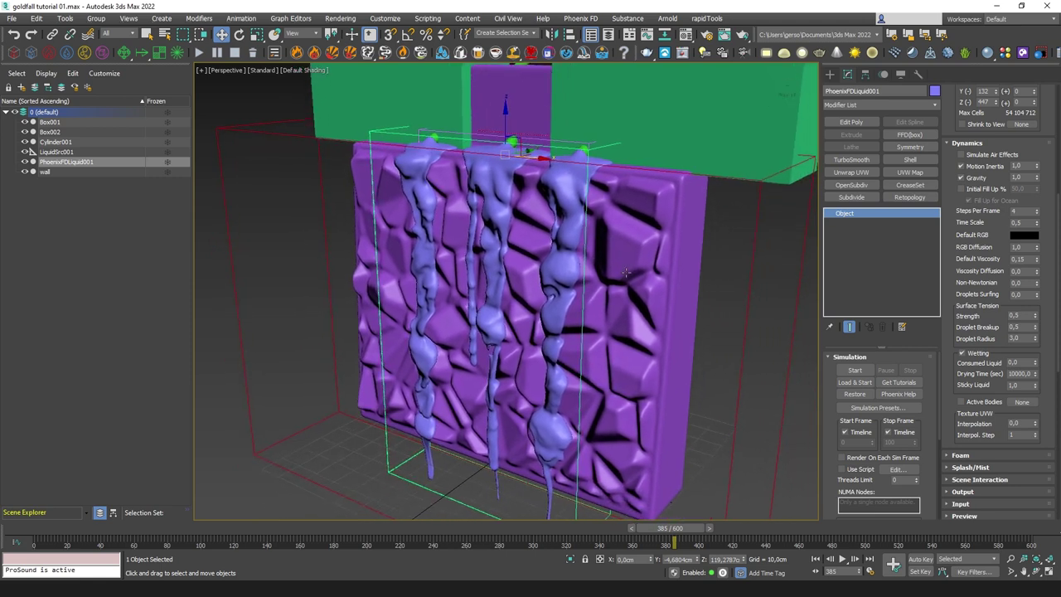